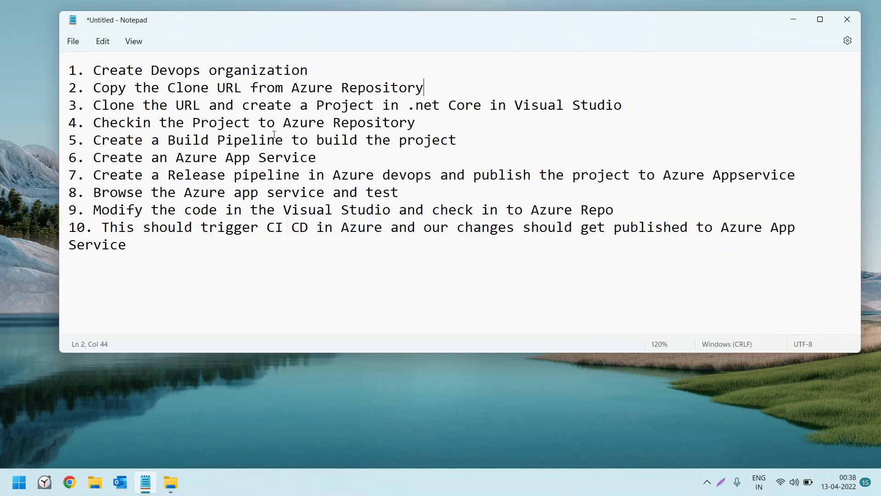
Review the ten-step Azure DevOps CI/CD plan in the notes, from the build pipeline through the final automatic deployment, and put the notes away
left_click_drag(189, 140, 437, 146)
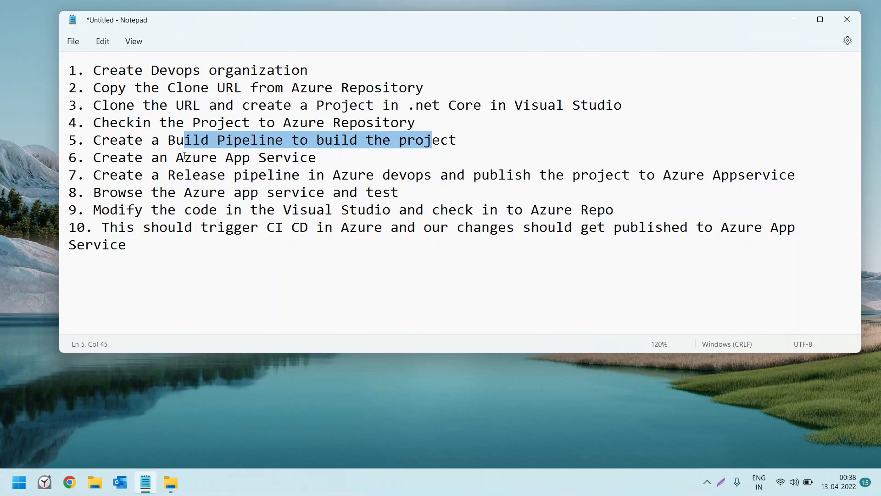
left_click(184, 156)
left_click_drag(192, 156, 295, 152)
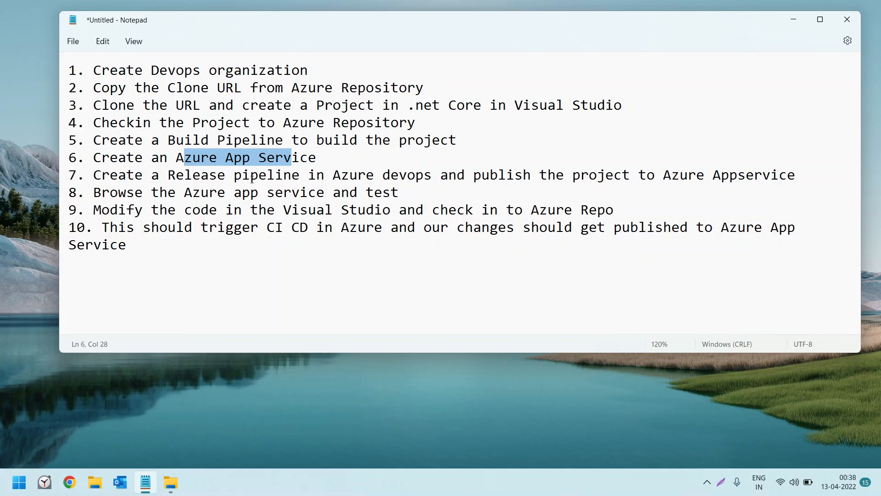
left_click_drag(182, 172, 774, 186)
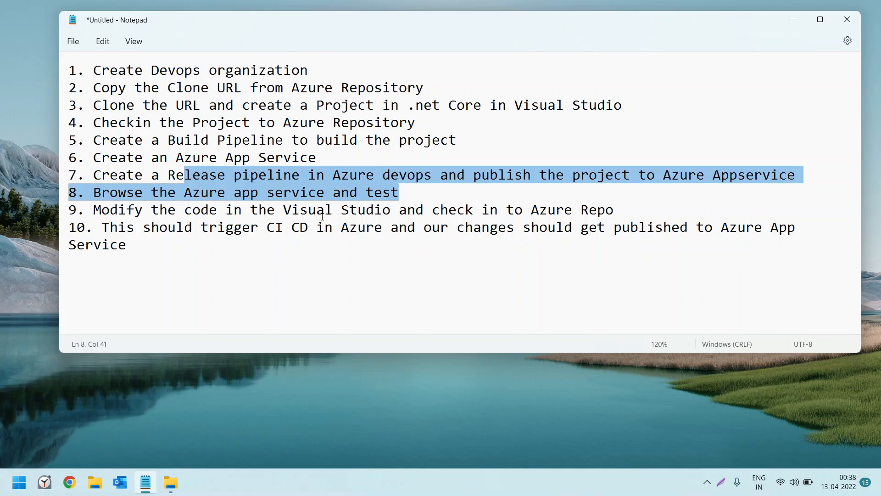
left_click(307, 196)
left_click_drag(350, 193, 430, 191)
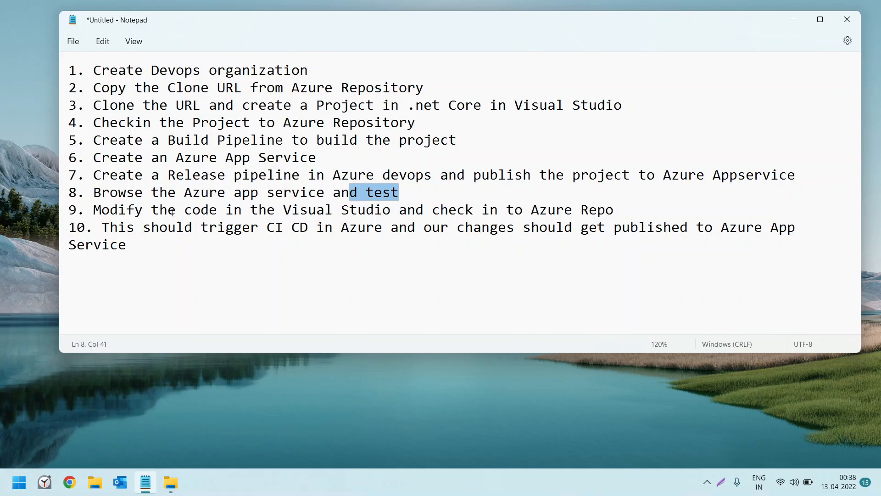
left_click_drag(118, 210, 235, 205)
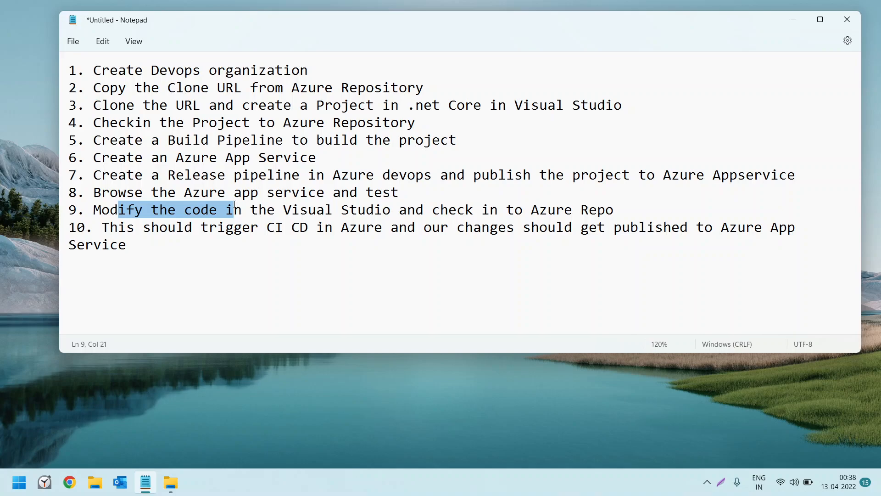
left_click_drag(68, 70, 177, 247)
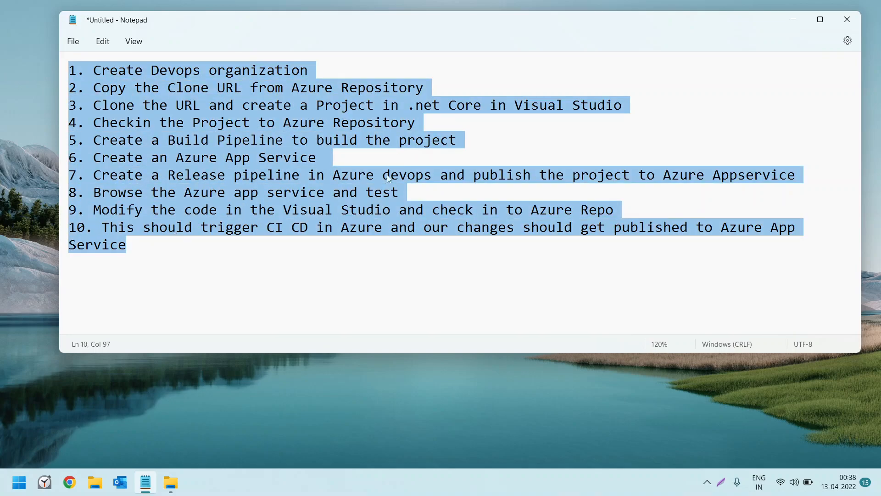
left_click(794, 20)
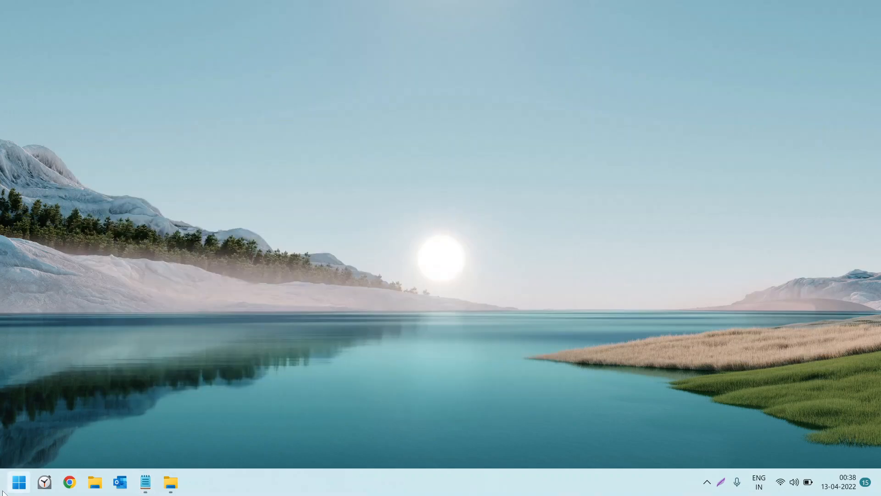
Switch to Chrome, load portal.azure.com and go through the Azure DevOps organizations service to My Azure DevOps Organizations
left_click(68, 482)
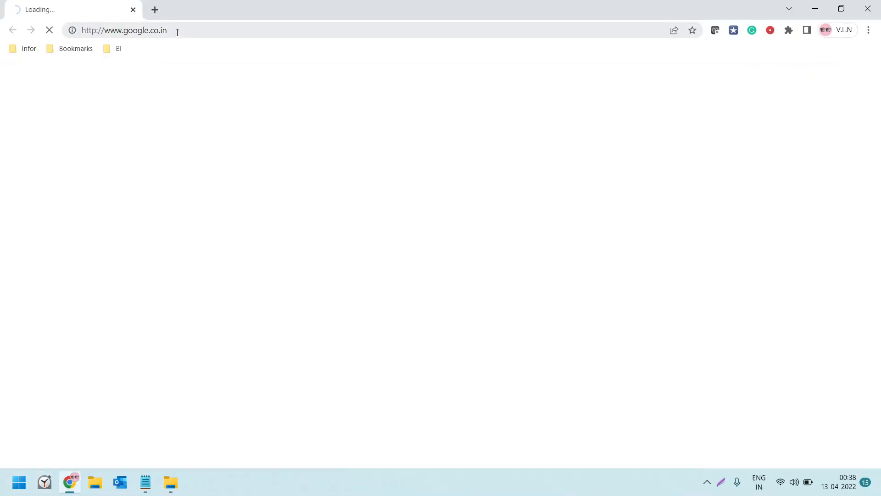
left_click(177, 31)
type("por")
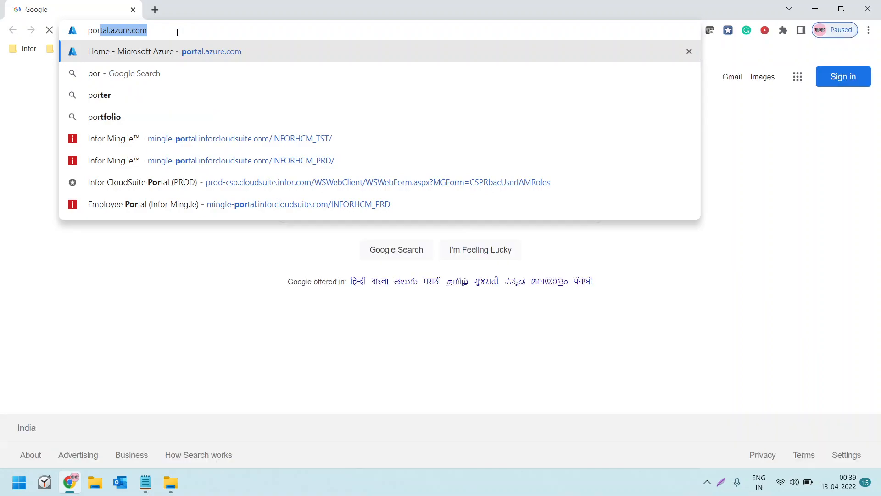
key("Return")
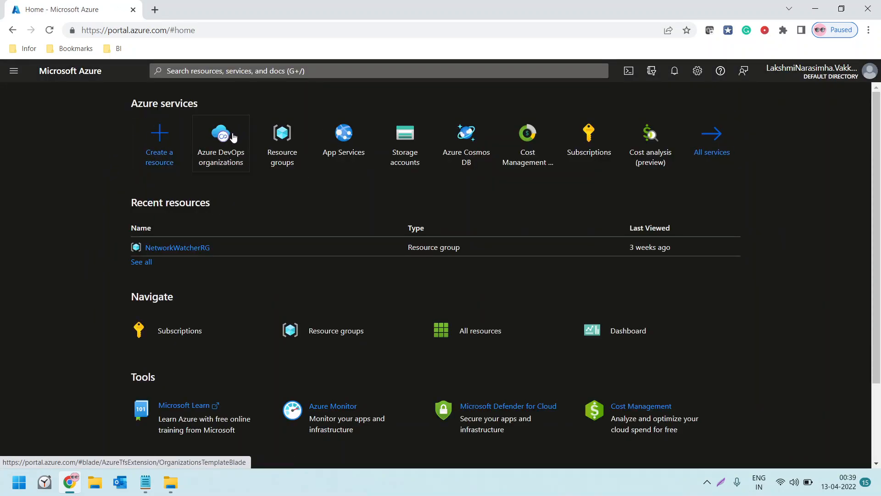
left_click(227, 154)
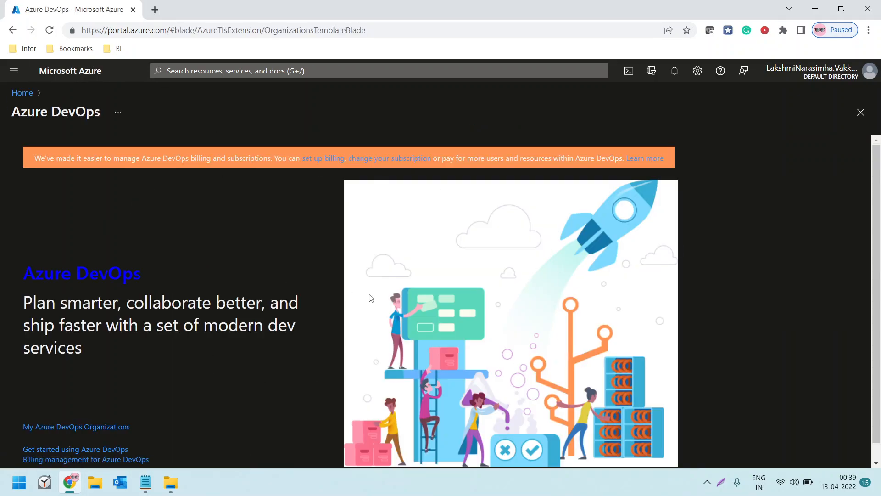
scroll(129, 335, "down", 1)
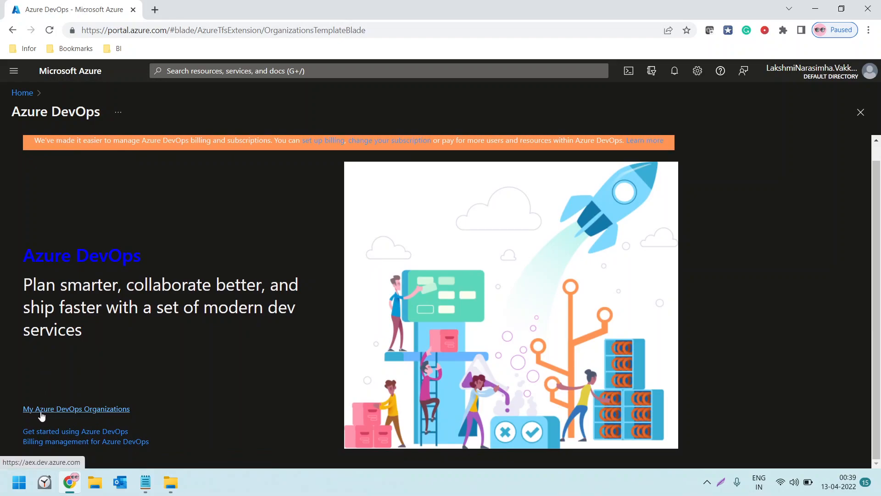
left_click(68, 410)
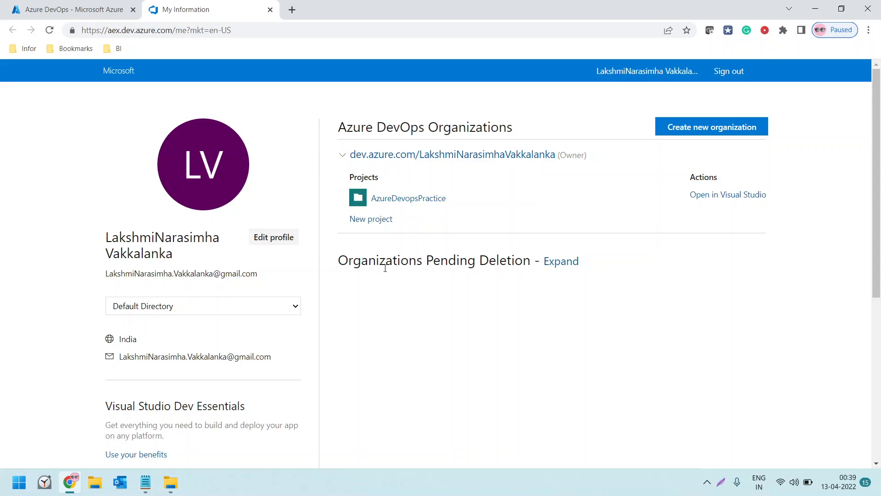
Open the Azure DevOps Parallelism Request form at aka.ms/azpipelines-parallelism-request in a new browser tab
left_click(292, 10)
type("re")
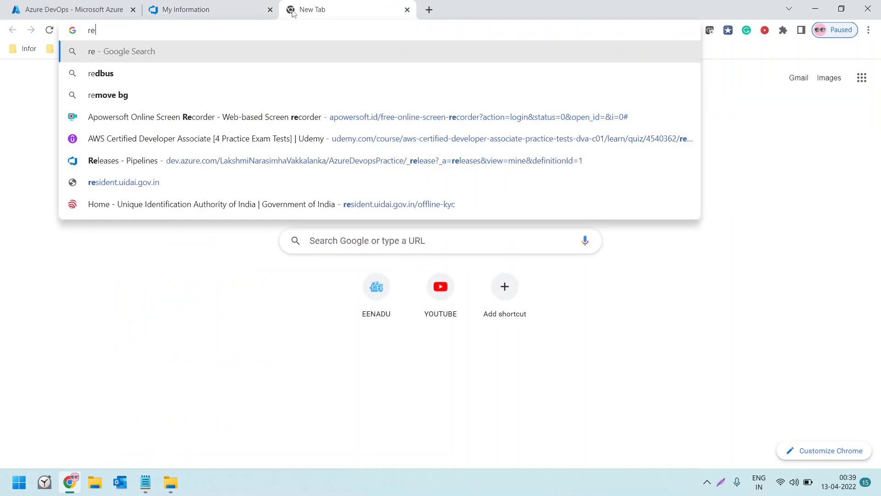
type("ques")
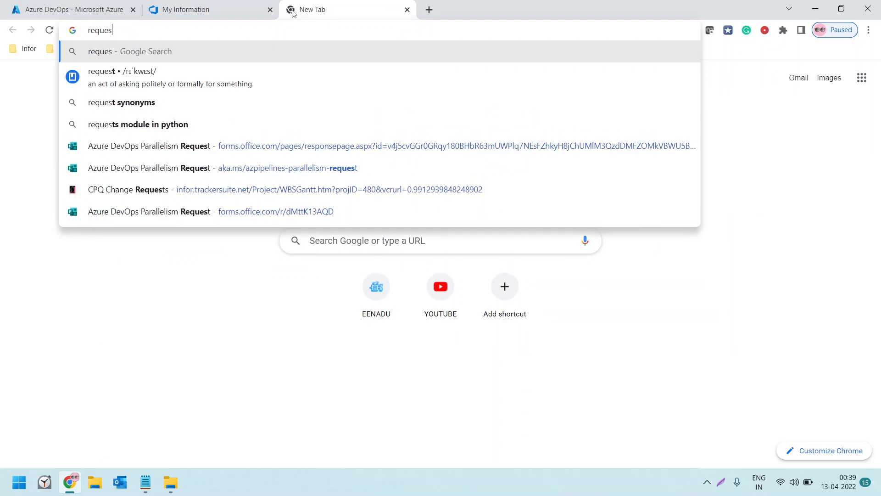
type("t azure pa")
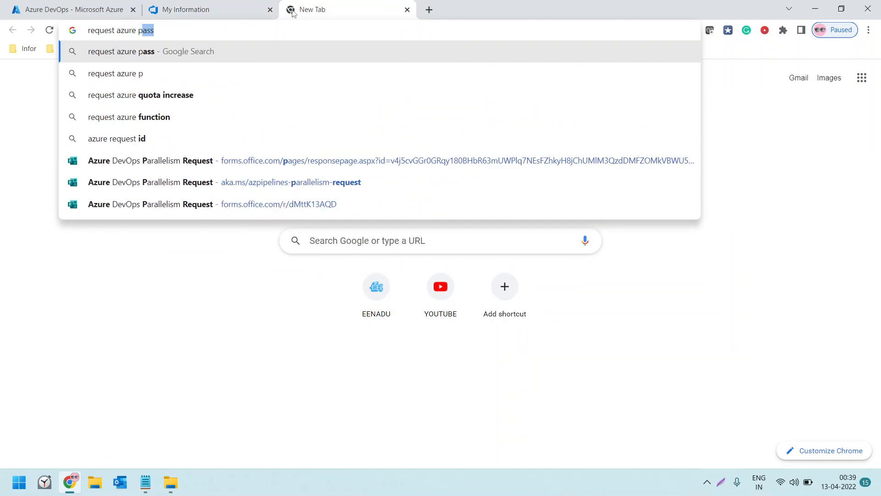
left_click(270, 182)
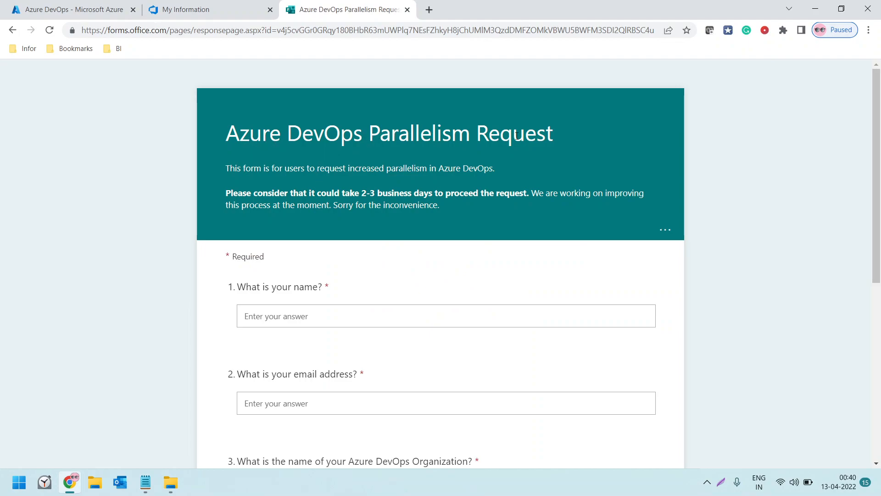
Examine the parallelism request form's questions and processing time, and check the AzureDevopsPractice project's address for the organization name
scroll(317, 253, "down", 1)
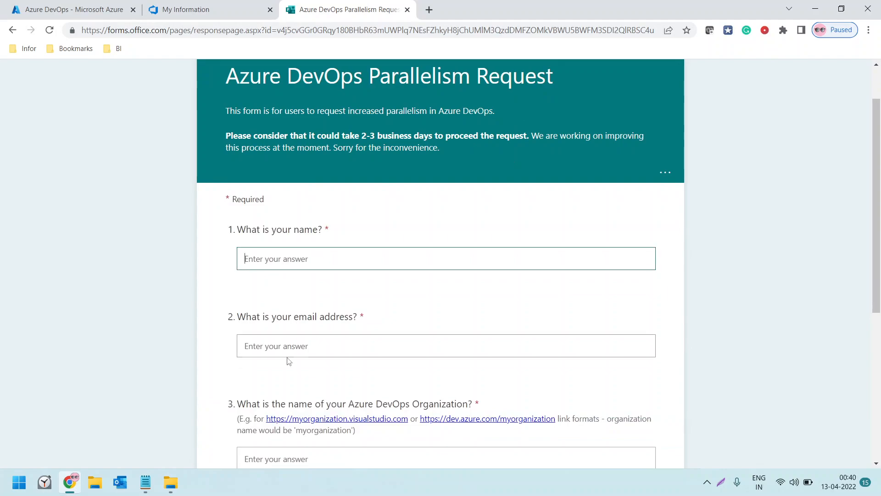
left_click(286, 348)
scroll(285, 347, "down", 2)
left_click(269, 343)
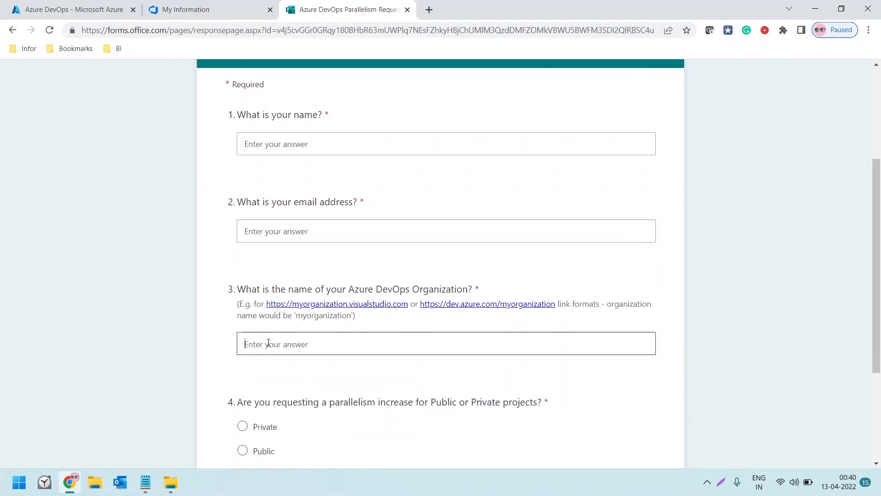
left_click(202, 15)
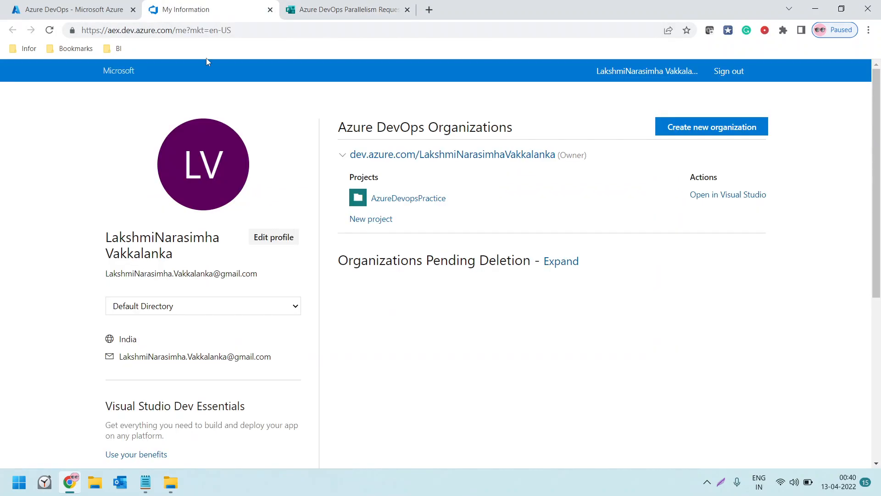
left_click(412, 200)
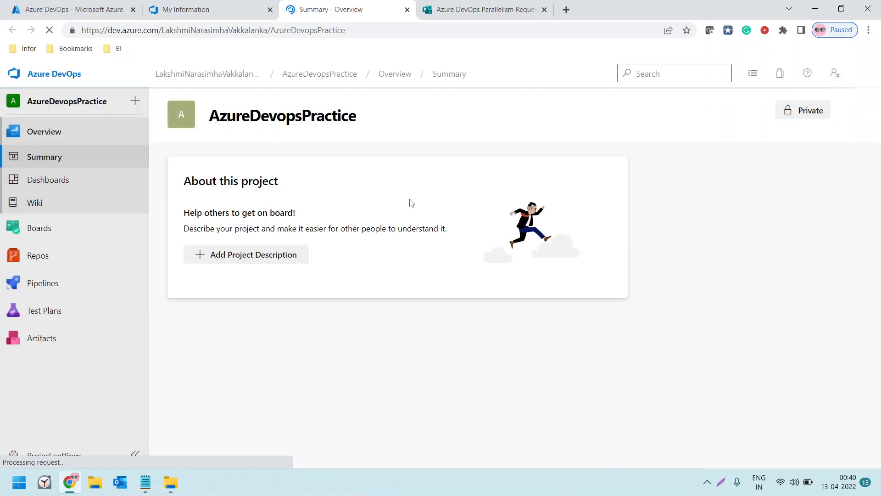
left_click(174, 30)
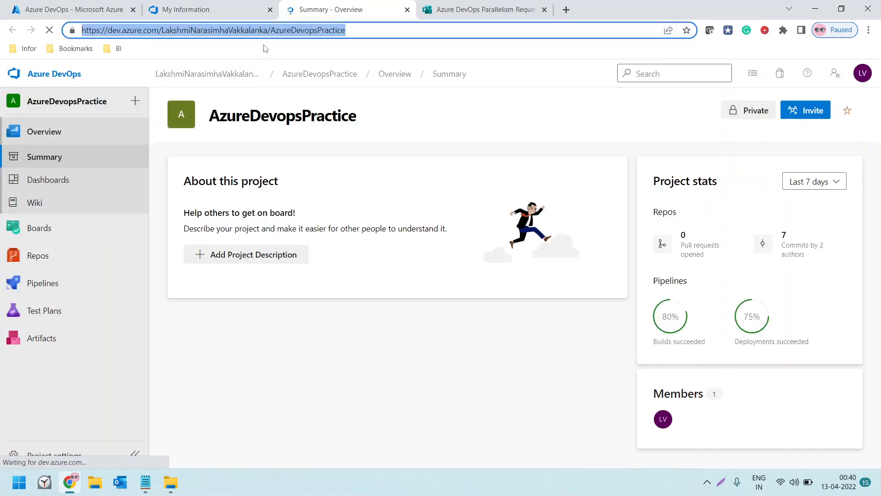
left_click(470, 15)
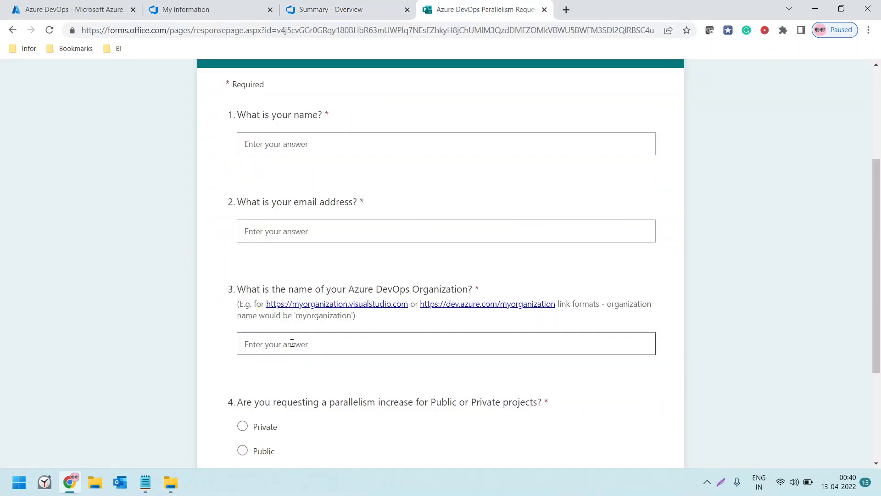
scroll(305, 392, "down", 3)
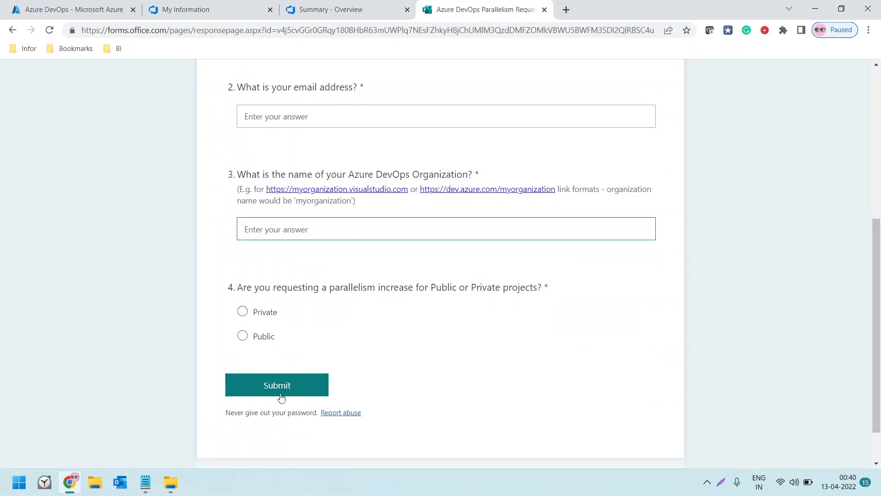
scroll(282, 390, "up", 5)
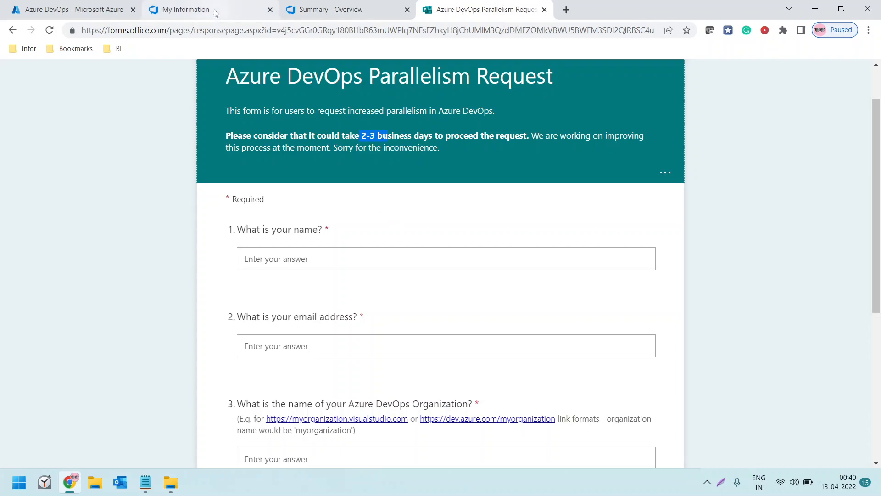
left_click(362, 137)
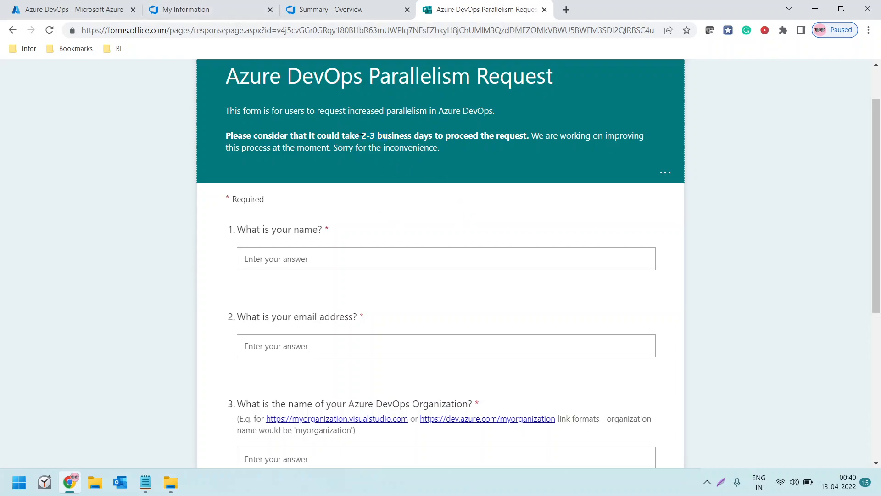
Open the AzureDevopsPractice project's repository files from the organizations page and copy its HTTPS clone URL
left_click(211, 9)
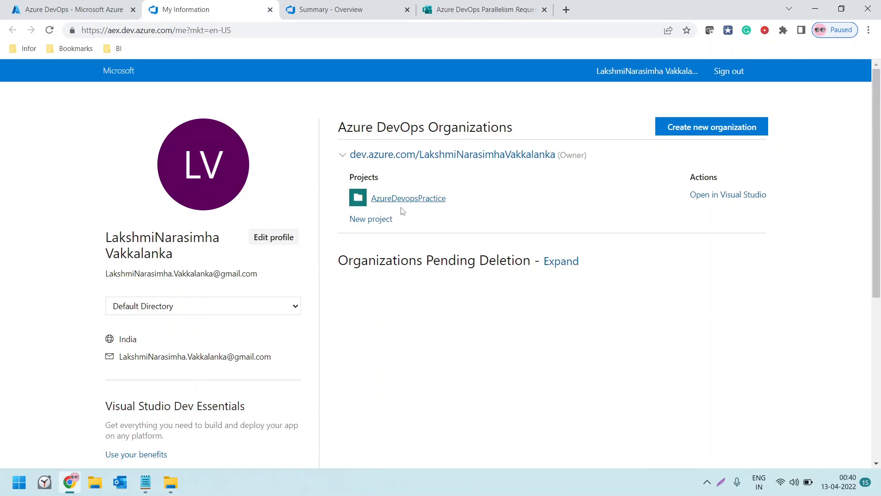
left_click(405, 203)
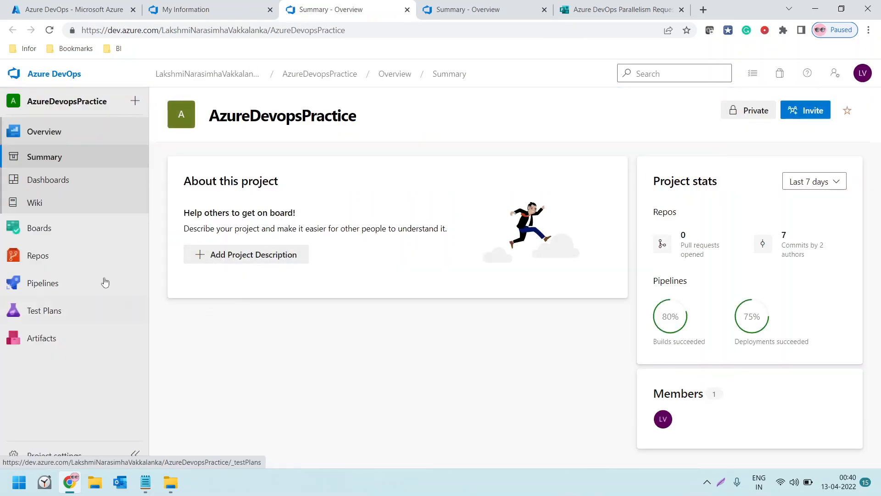
left_click(38, 256)
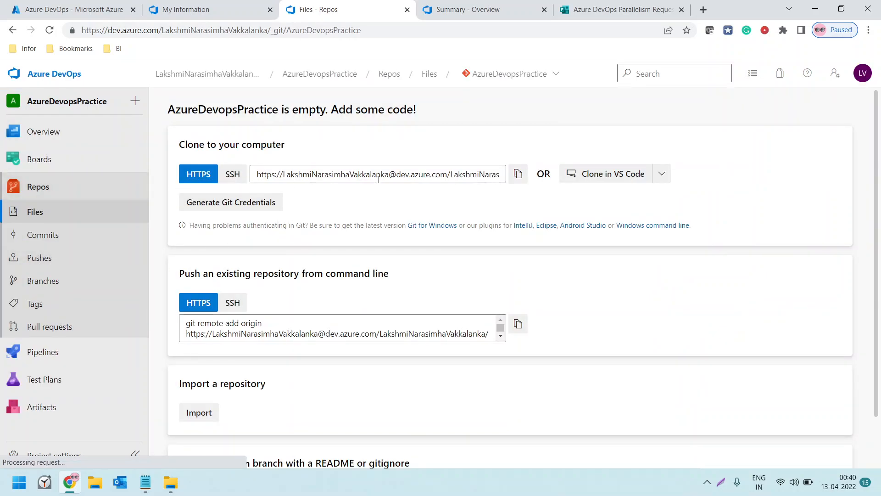
left_click(519, 178)
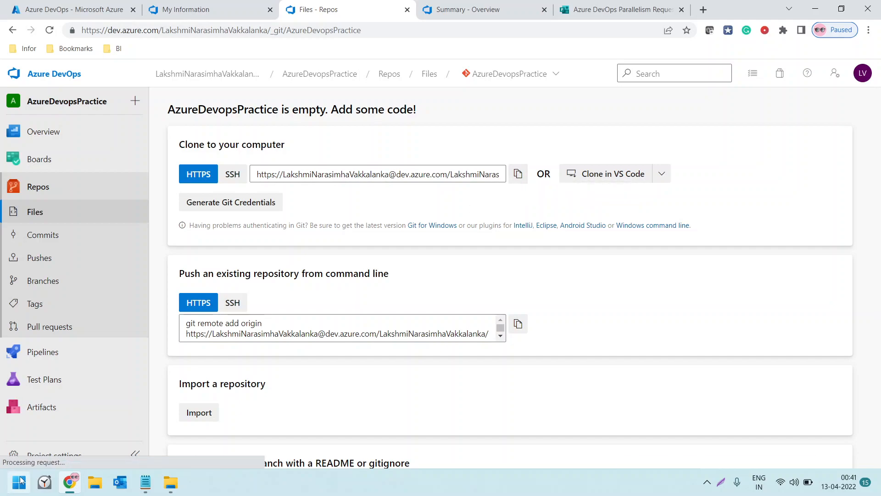
Launch Visual Studio 2019 and open its Clone a repository form, dismissing the Azure DevOps project browser
left_click(20, 482)
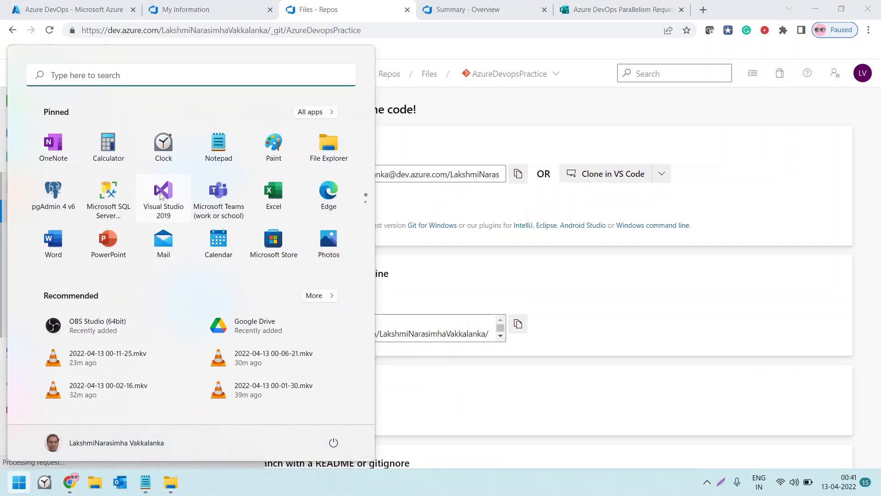
right_click(161, 196)
left_click(213, 244)
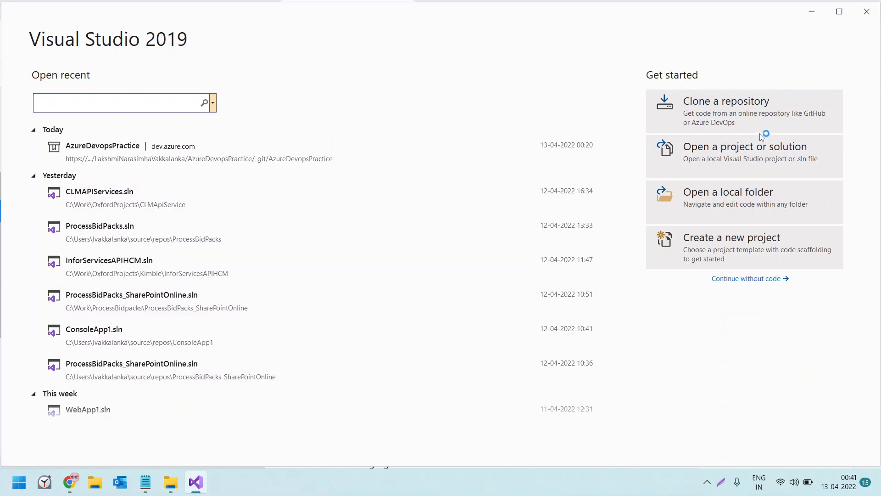
left_click(712, 106)
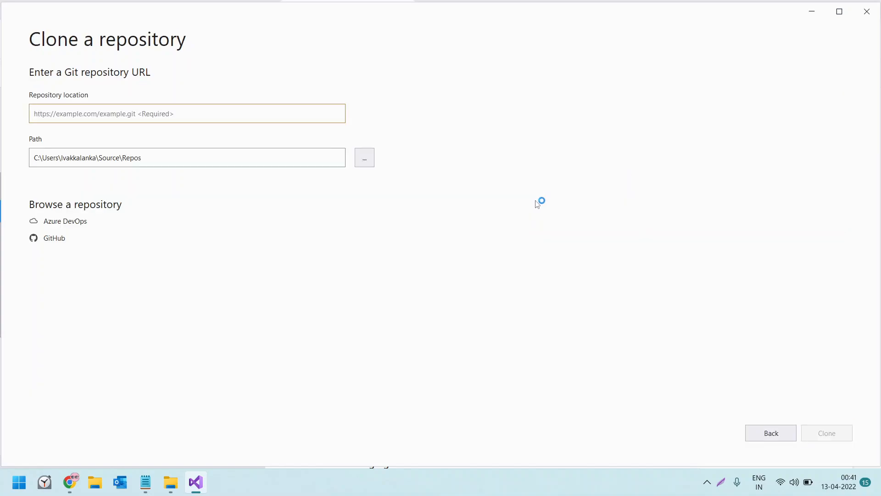
left_click(68, 225)
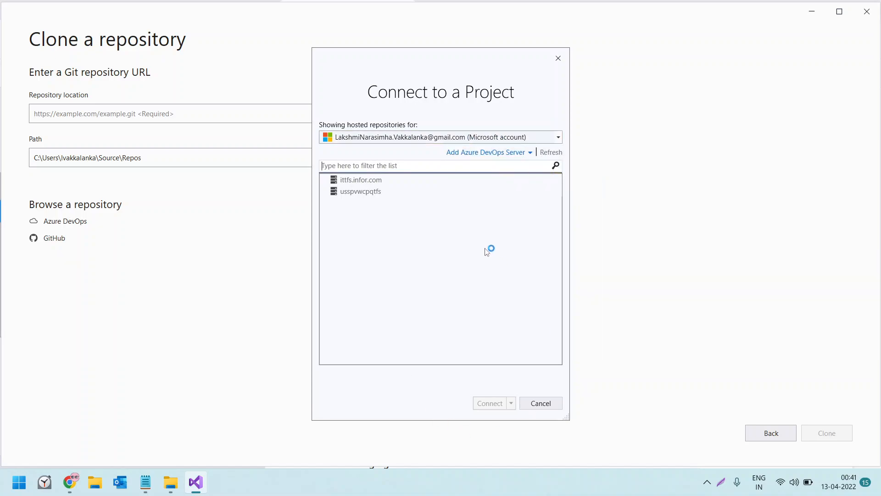
left_click(559, 59)
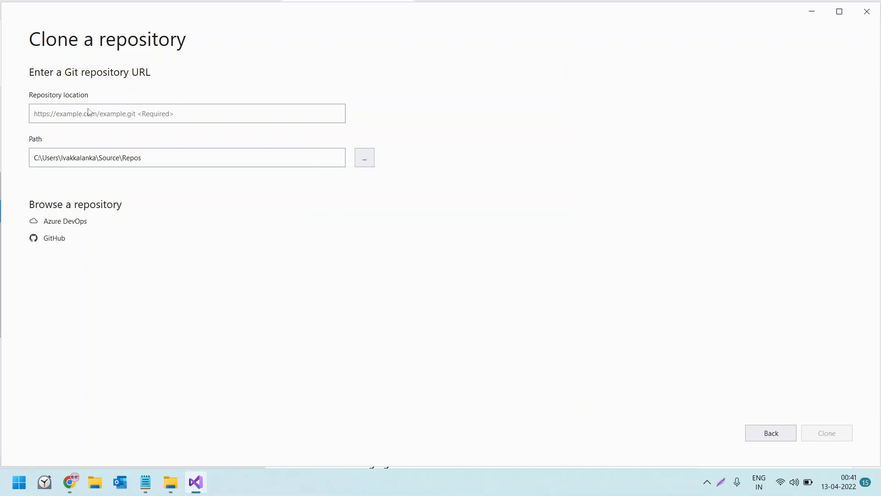
Clone the AzureDevopsPractice repository from the copied HTTPS URL into the default local repos path
key("ctrl+v")
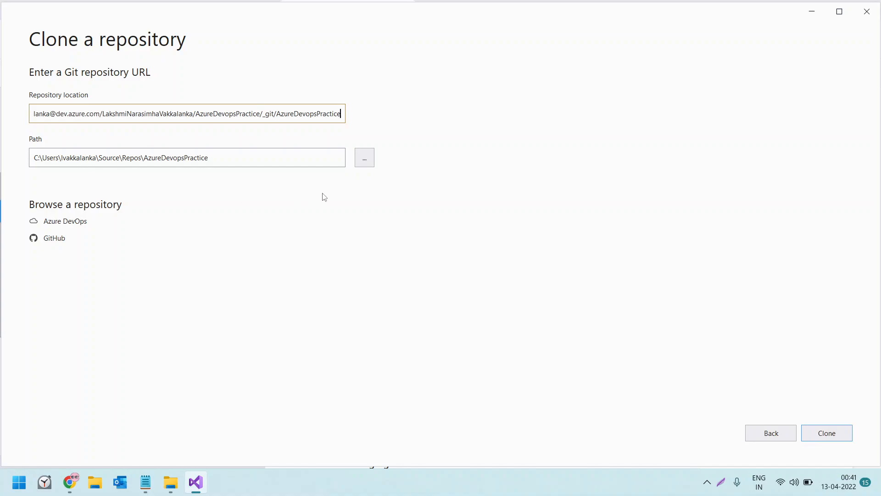
left_click(823, 435)
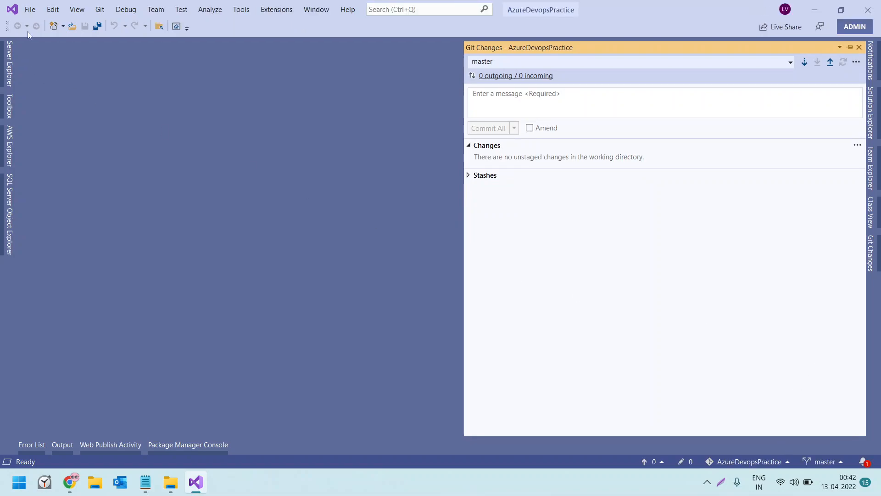
Start a new ASP.NET Core Web API project and set its location to the cloned AzureDevopsPractice folder
left_click(31, 10)
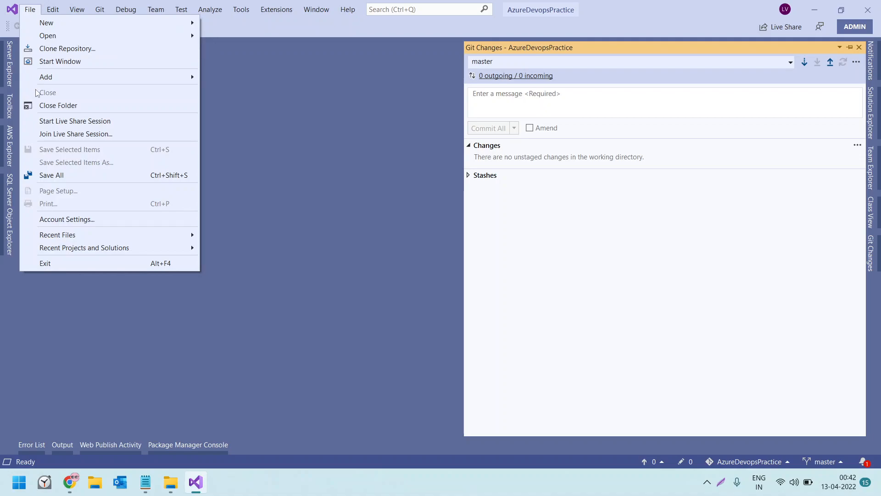
mouse_move(69, 22)
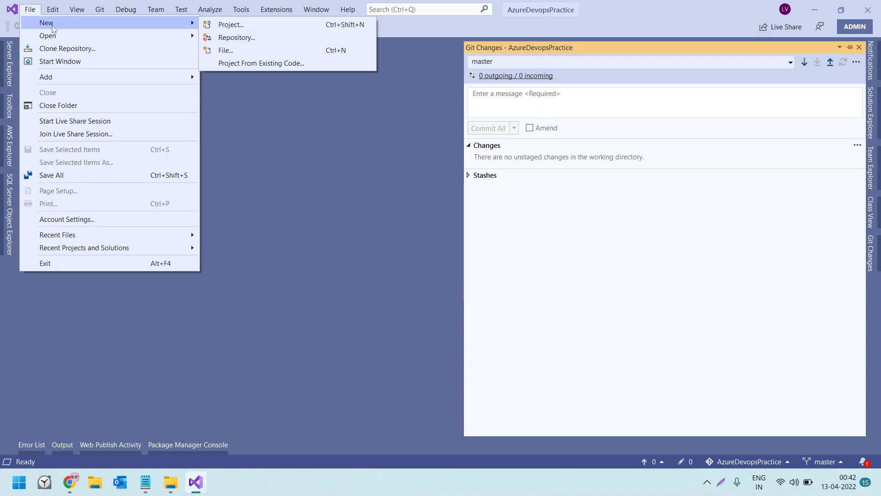
left_click(215, 27)
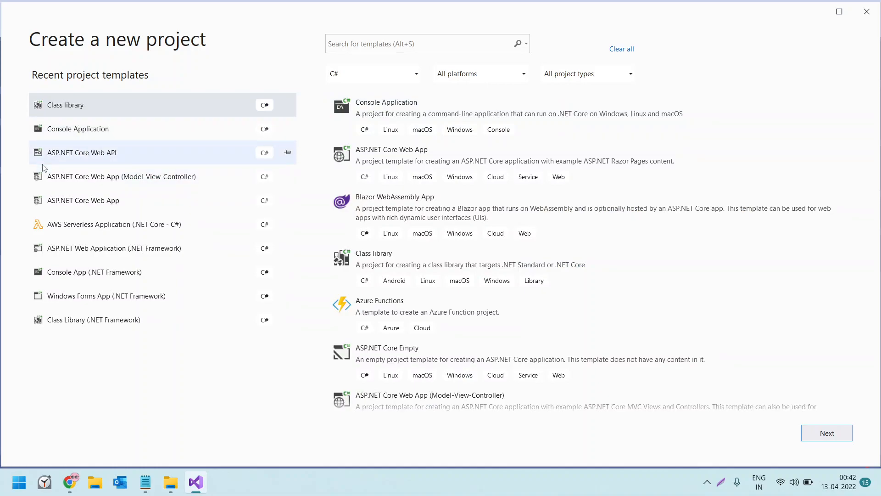
double_click(76, 152)
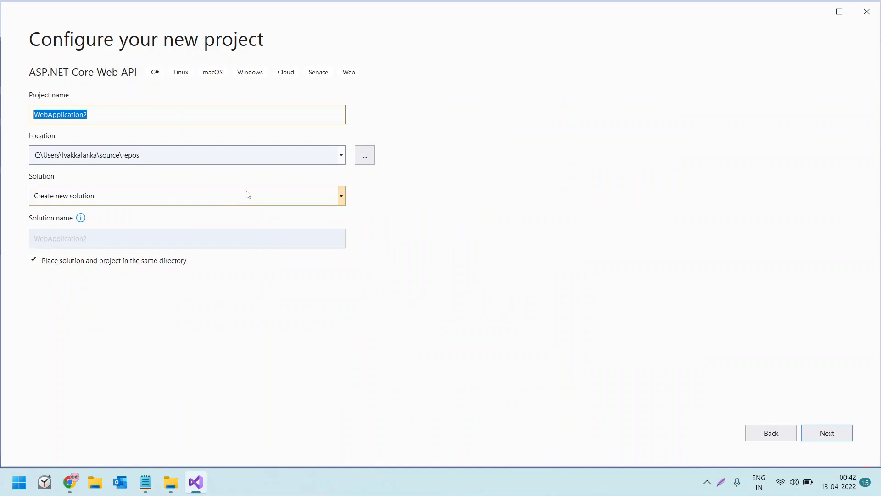
left_click(363, 160)
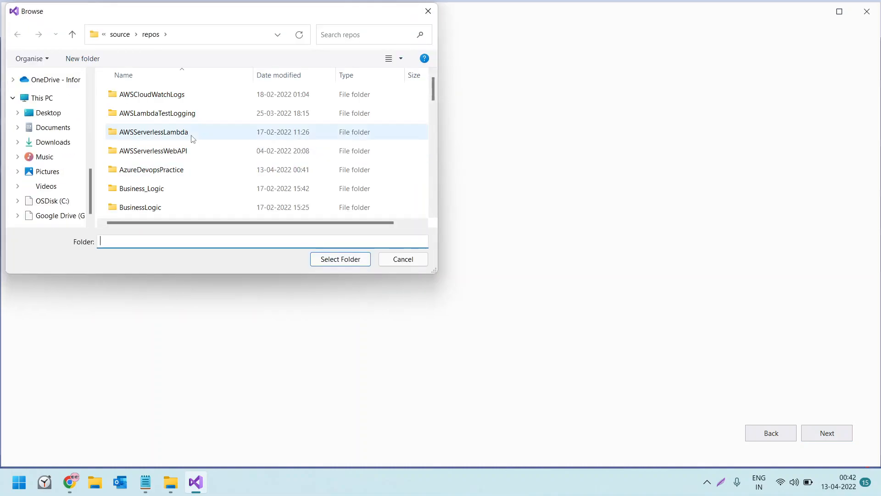
double_click(177, 170)
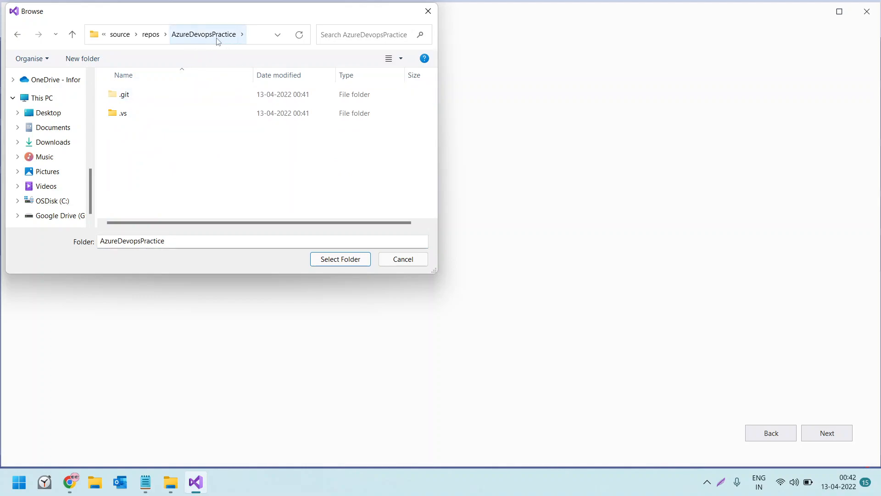
left_click(344, 262)
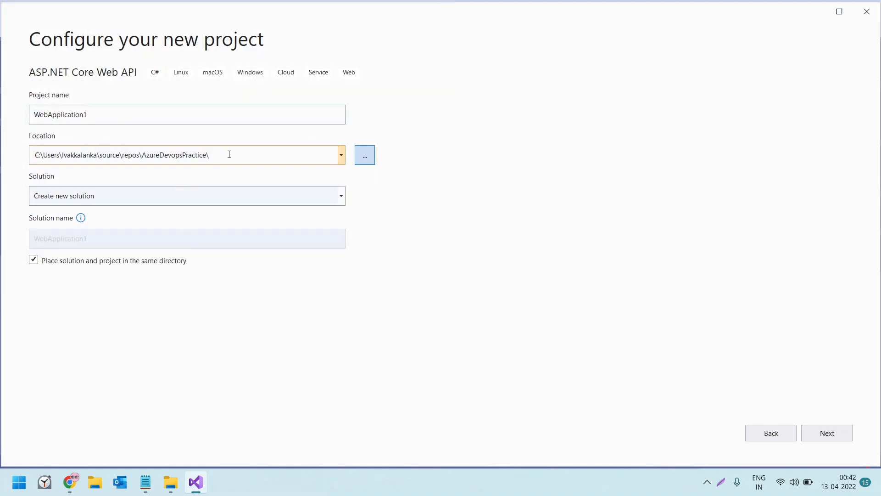
Name the project WepAppAzureCICD and create it with .NET Core 3.1, no authentication, HTTPS configured and Docker disabled
left_click(116, 113)
left_click_drag(115, 112, 4, 116)
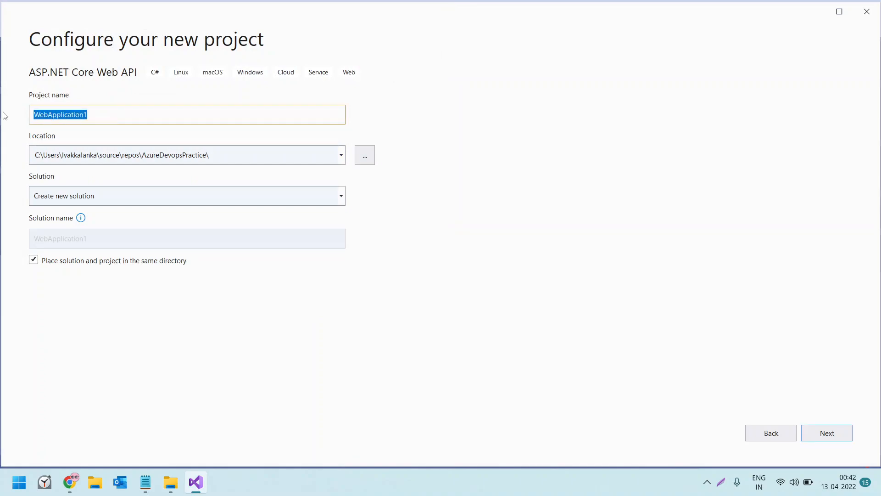
type("We")
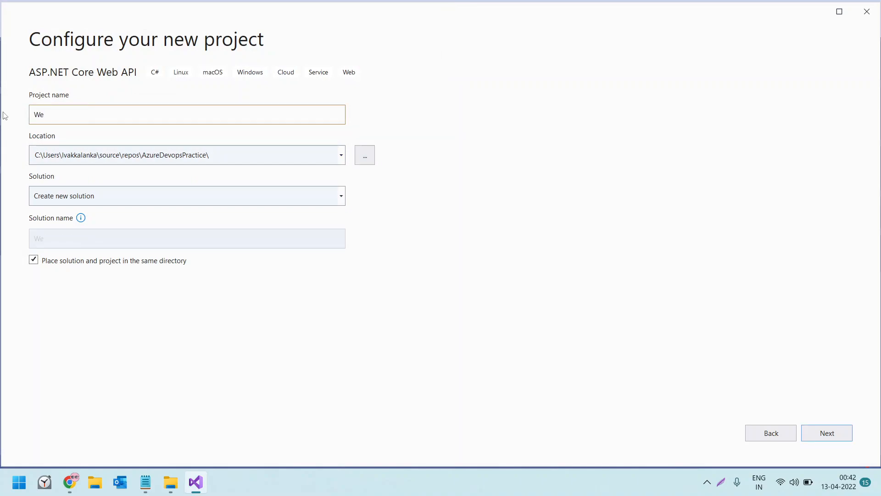
type("pApp")
key("BackSpace")
key("BackSpace")
type("ICI")
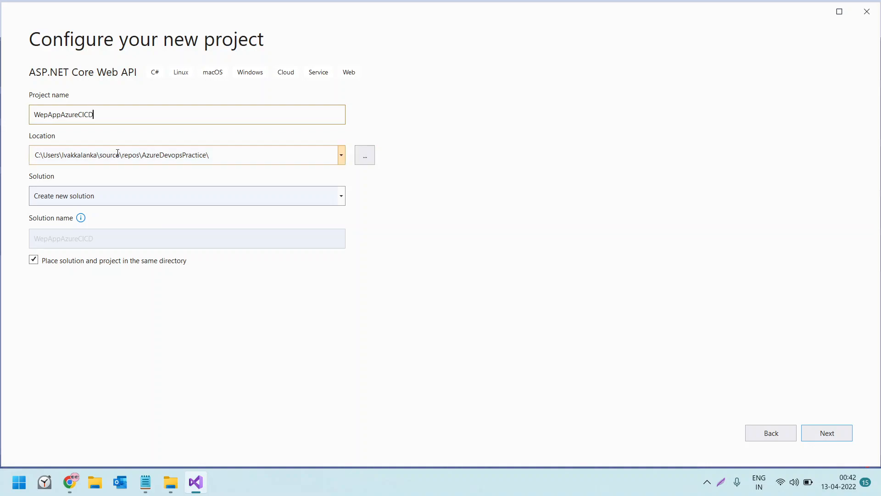
left_click(824, 434)
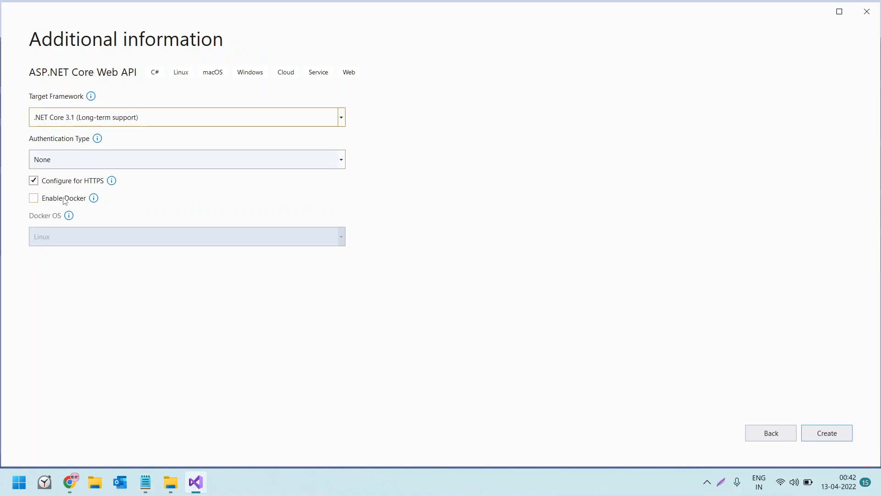
left_click(836, 439)
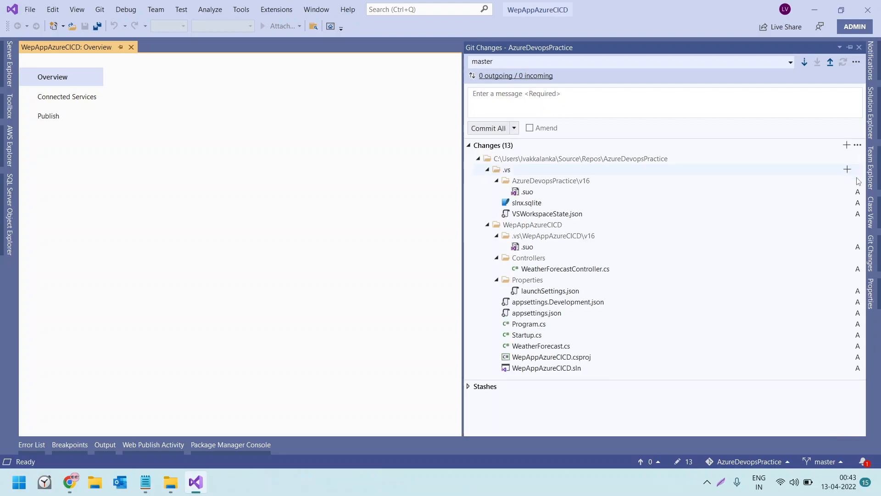
Run the WepAppAzureCICD project on IIS Express and inspect the weatherforecast JSON response in the browser before closing it
left_click(876, 124)
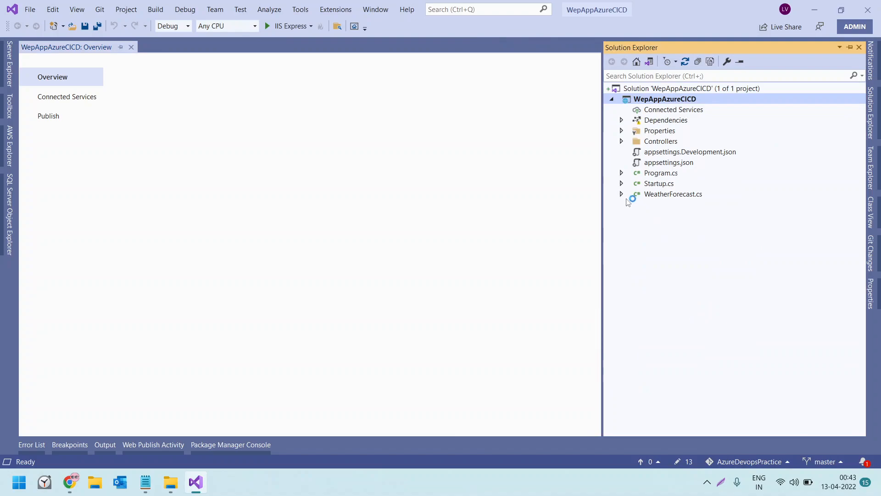
left_click(872, 119)
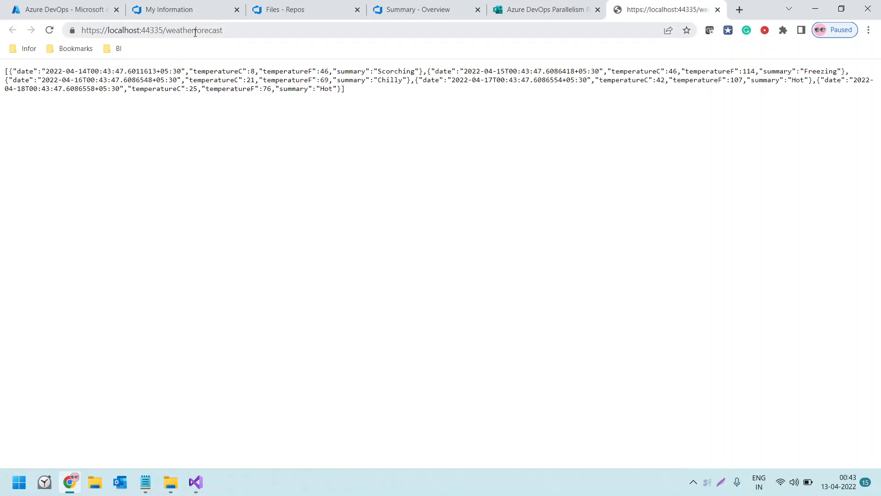
mouse_move(5, 71)
left_mouse_down()
mouse_move(363, 81)
mouse_move(349, 90)
mouse_move(138, 72)
mouse_move(1, 73)
left_mouse_up()
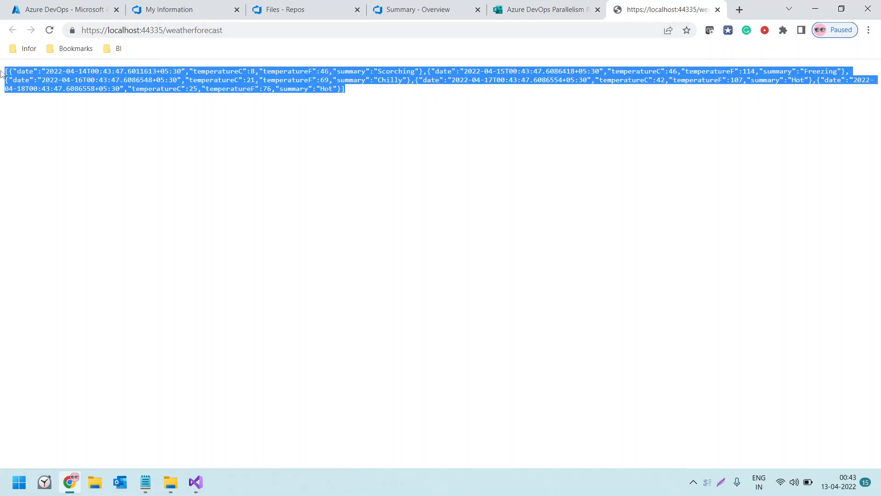
left_click(718, 9)
left_click(816, 10)
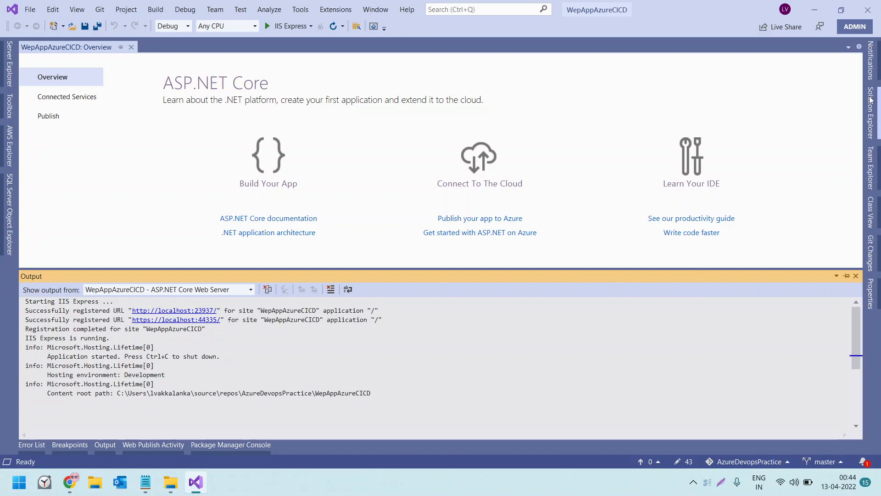
Commit all project changes with the message "My Initial Commit" and push the master branch to the remote
left_click(872, 123)
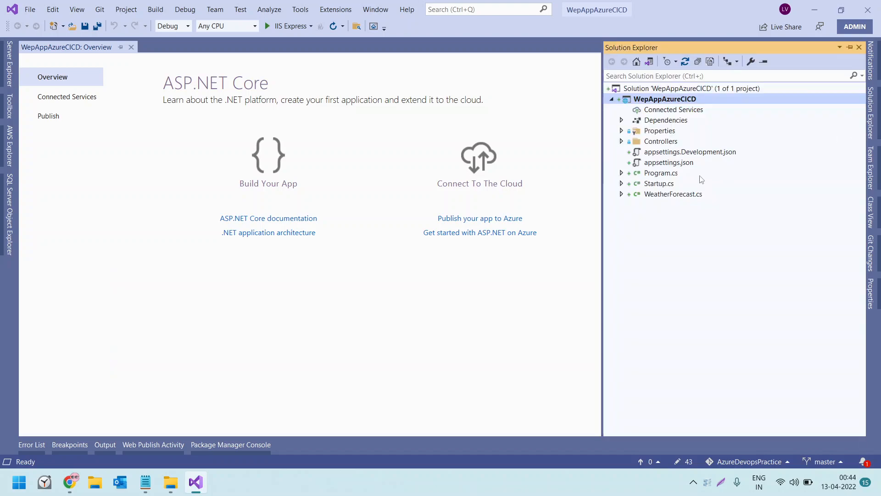
left_click(683, 462)
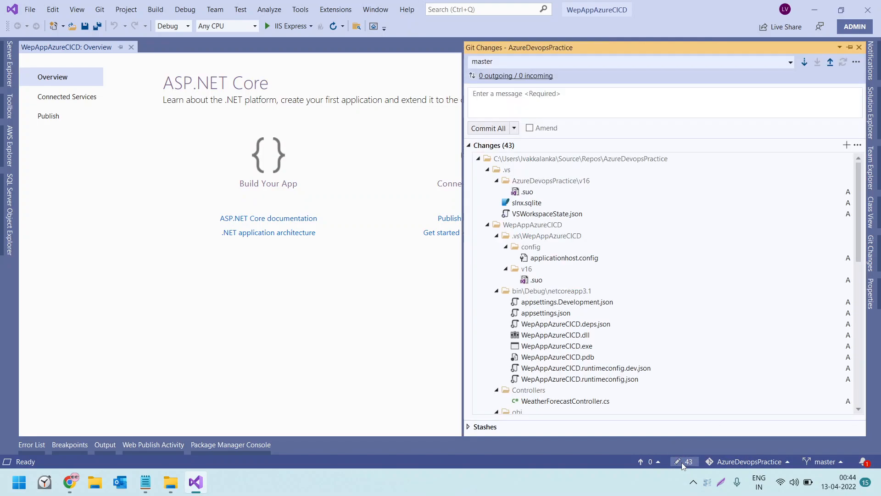
left_click(506, 102)
type("My Initial Commit")
left_click(488, 128)
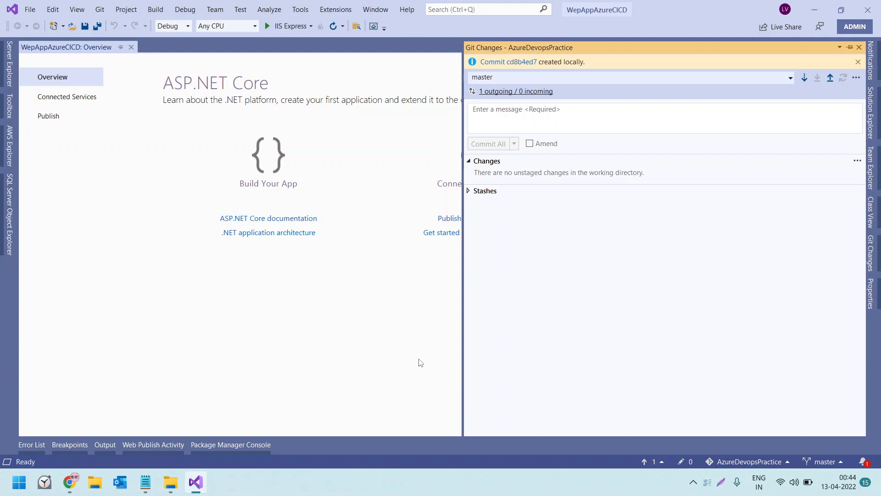
left_click(831, 78)
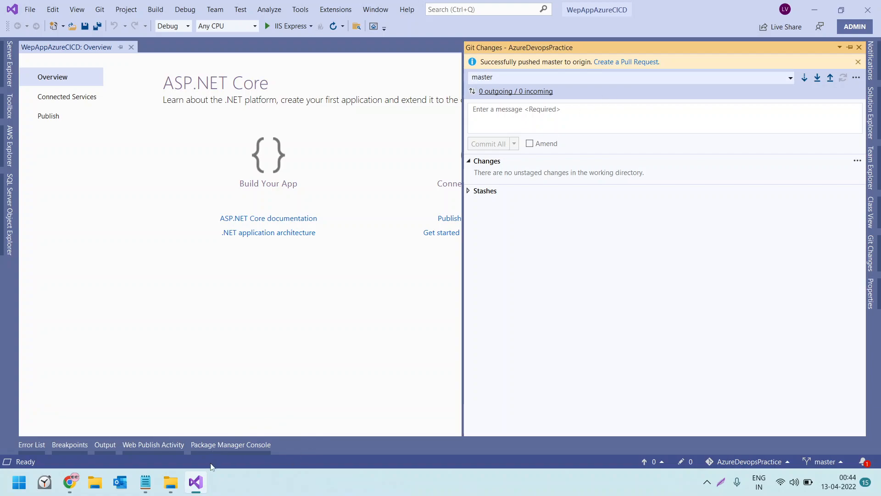
Switch to Chrome and refresh the AzureDevopsPractice repository's files page to check the pushed files
left_click(75, 487)
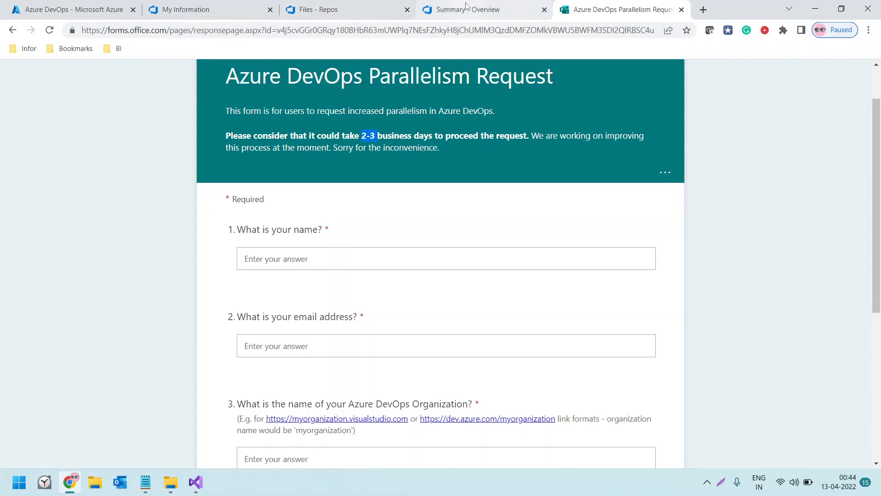
left_click(450, 9)
left_click(377, 9)
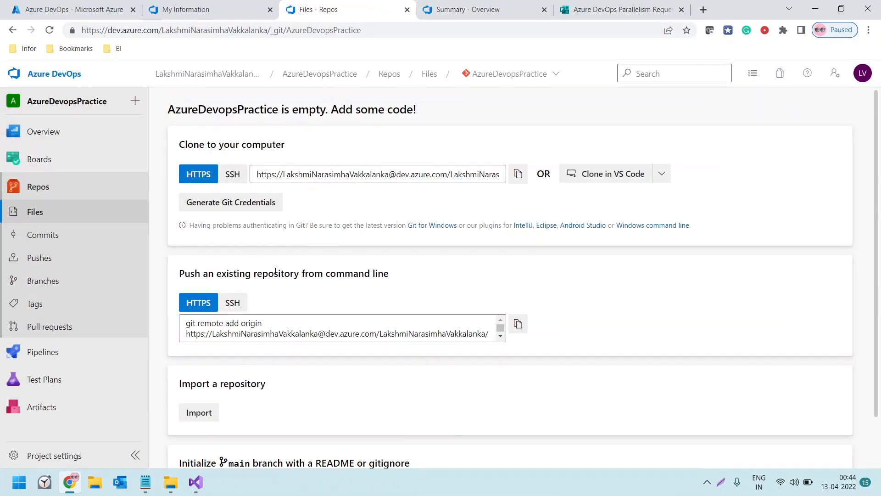
left_click(50, 30)
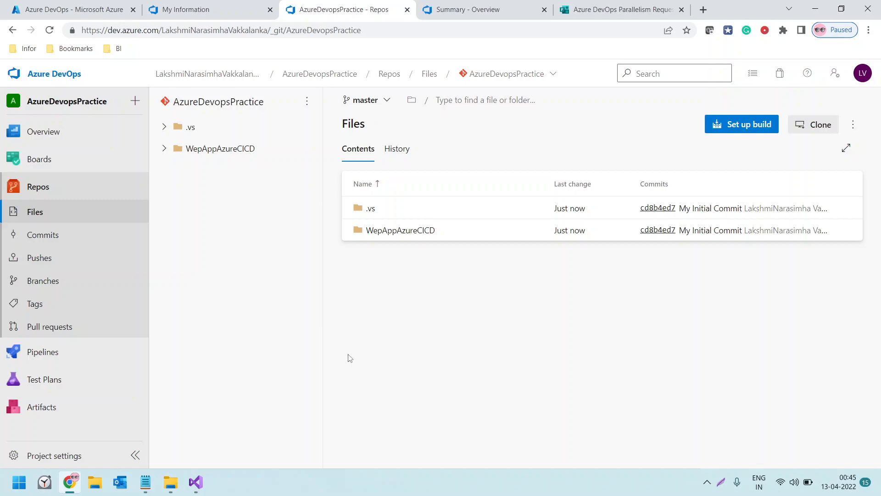
Start a new pipeline from the AzureDevopsPractice repository in Azure Repos Git with the ASP.NET Core (.NET Framework) template
mouse_move(15, 365)
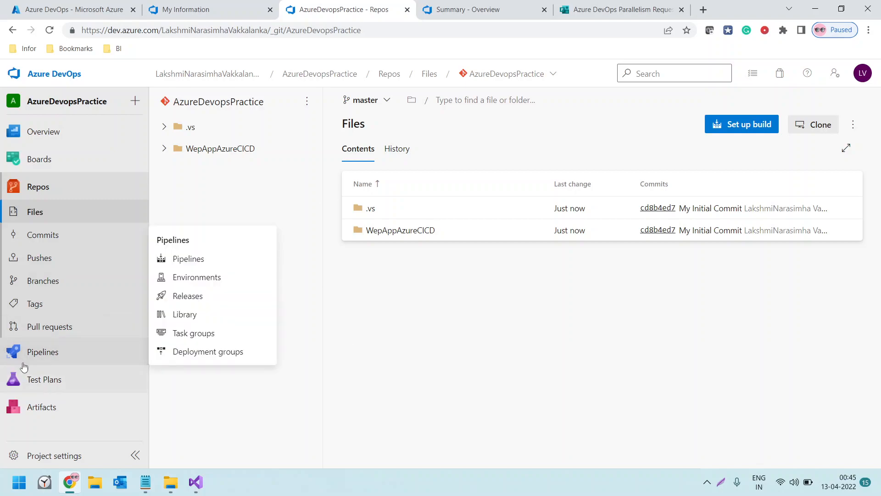
left_click(47, 353)
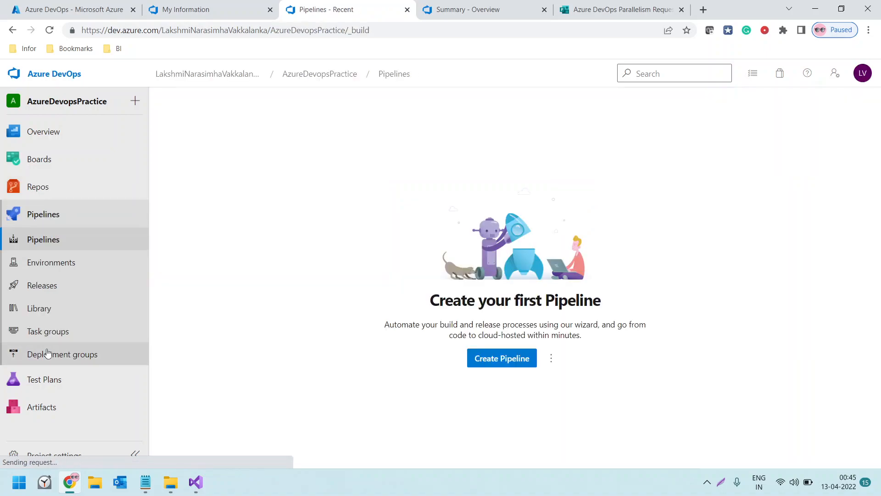
left_click(505, 363)
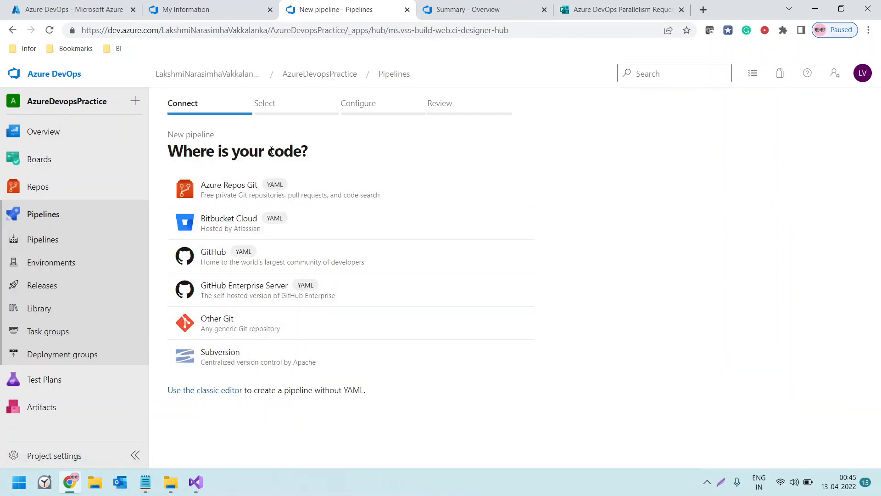
left_click(237, 193)
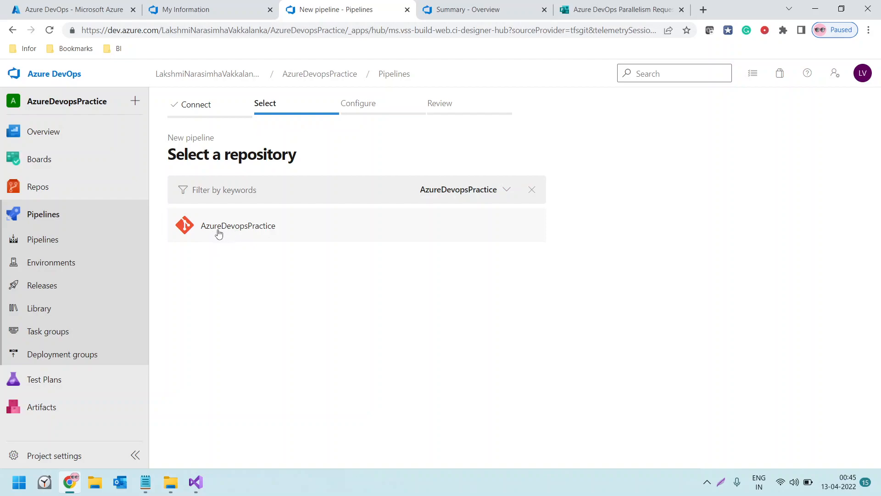
left_click(247, 230)
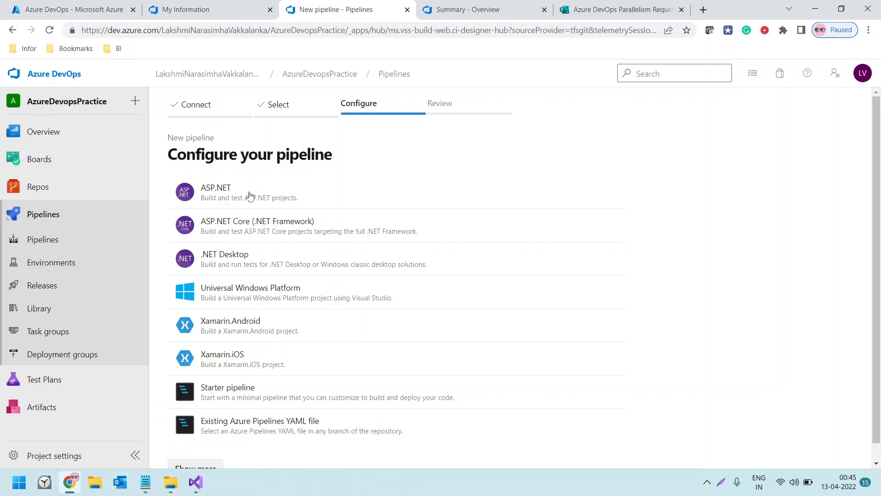
left_click(239, 230)
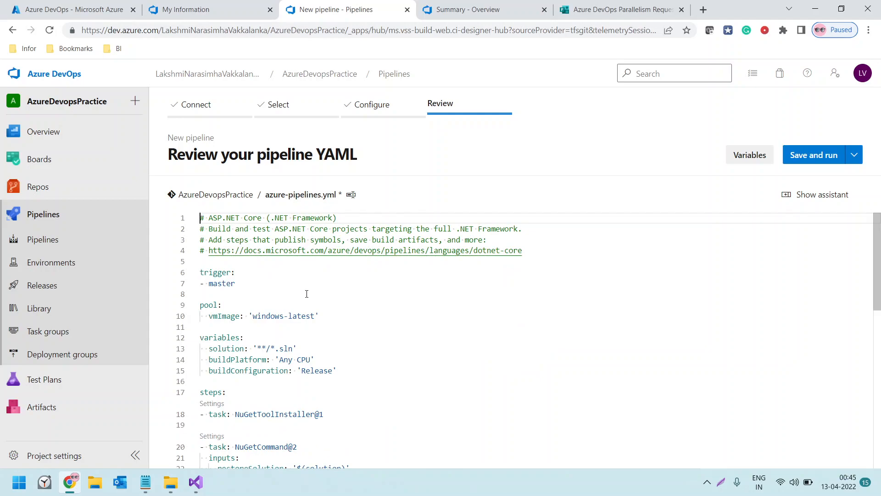
Review the generated YAML and try to save and run it, committing directly to master with the message "Set up CI with Azure Pipelines"
scroll(306, 297, "down", 1)
scroll(307, 296, "down", 3)
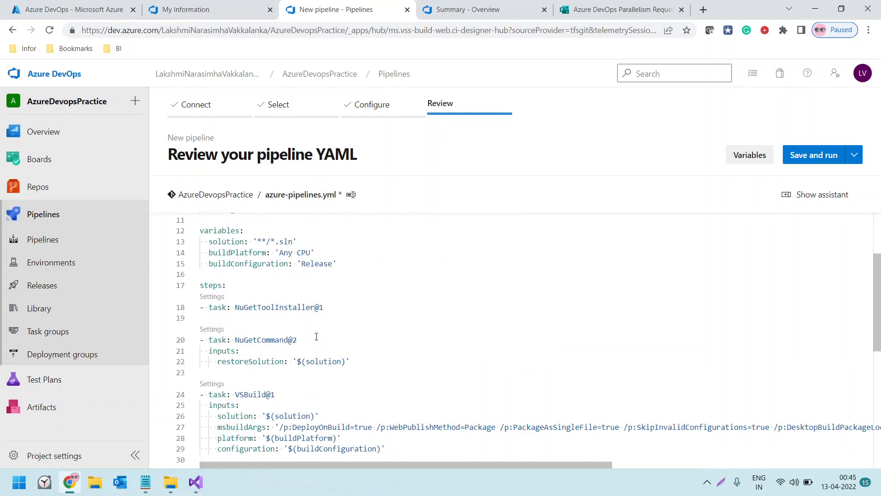
scroll(317, 337, "down", 3)
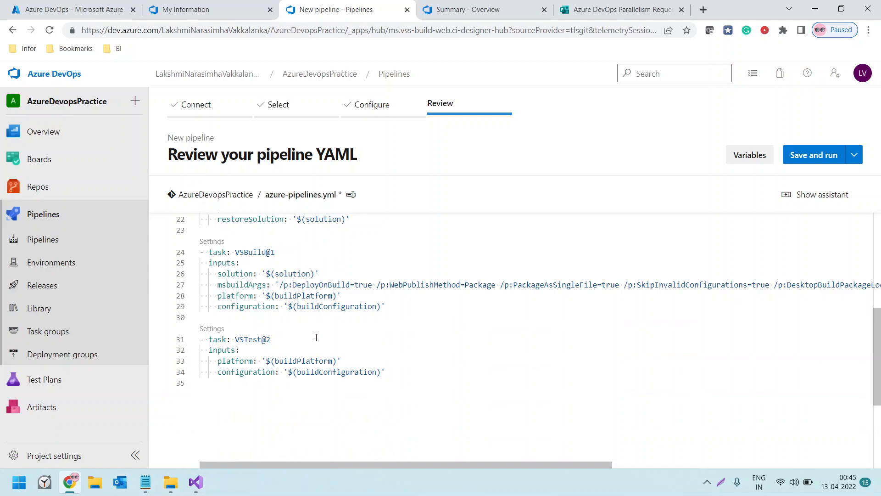
scroll(405, 391, "up", 5)
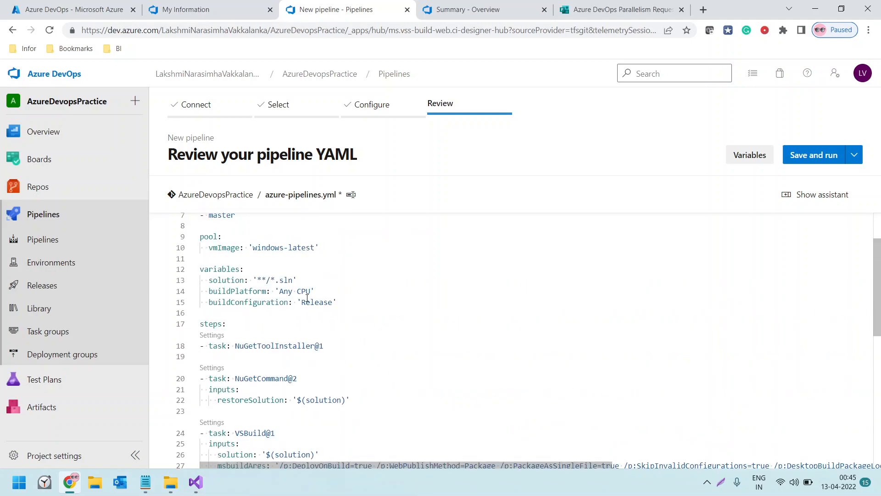
scroll(266, 297, "up", 2)
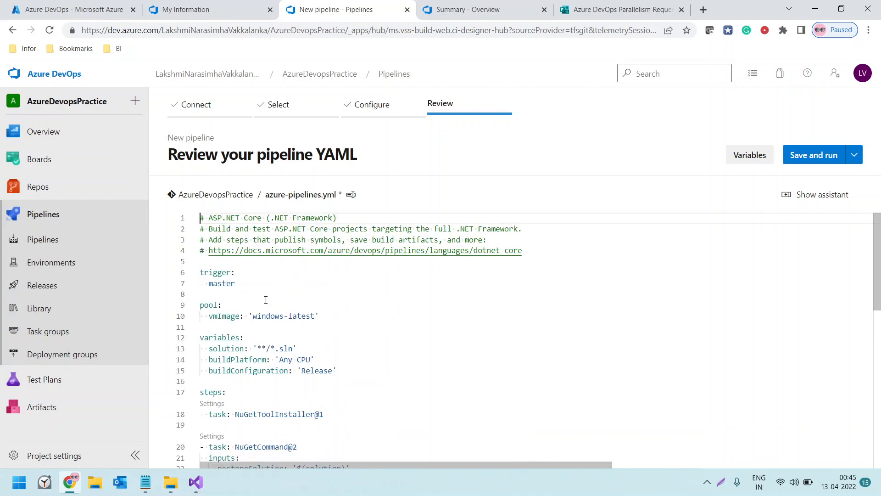
left_click(809, 159)
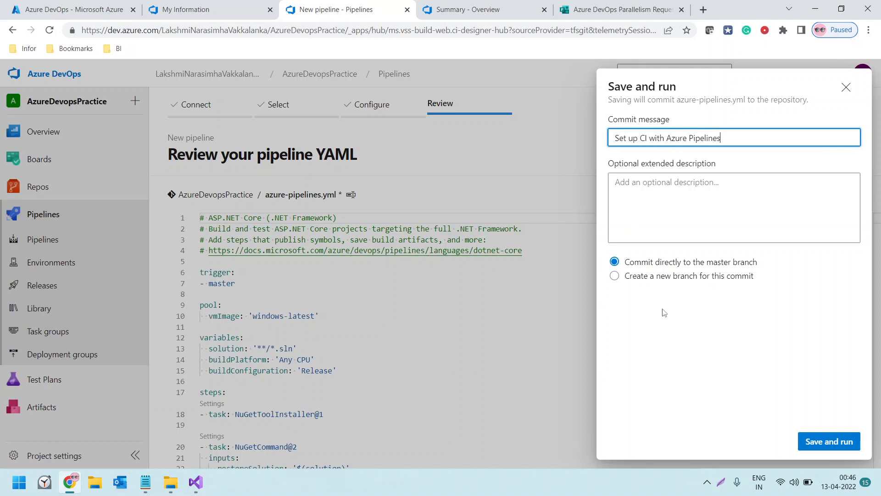
left_click(839, 442)
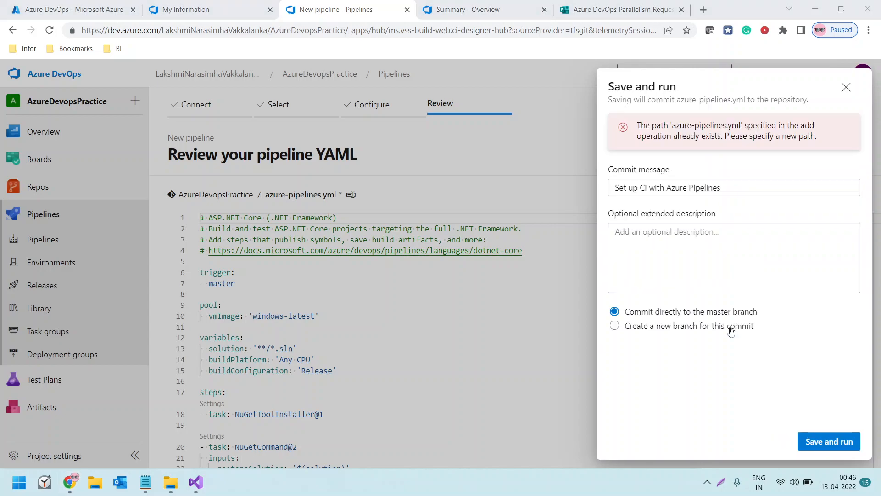
left_click(707, 482)
left_click(706, 486)
left_click(441, 337)
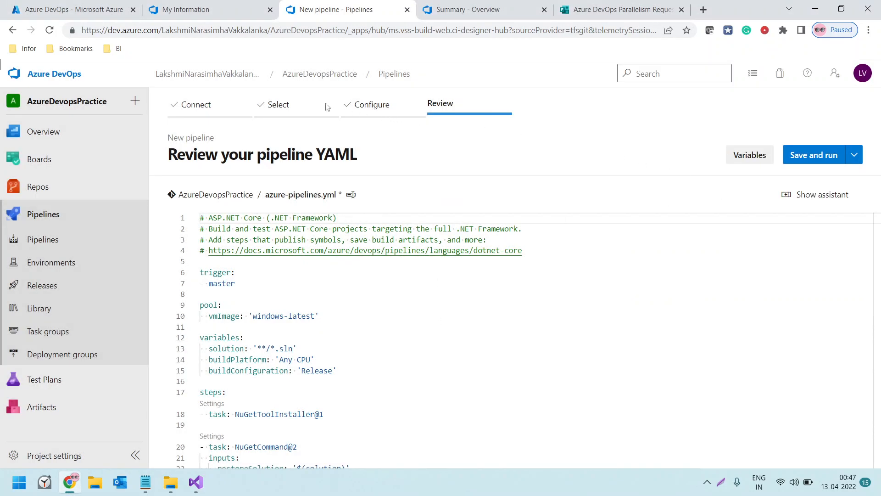
Create a pipeline from the AzureDevopsPractice repository in Azure Repos Git and run its existing azure-pipelines.yml
left_click(54, 239)
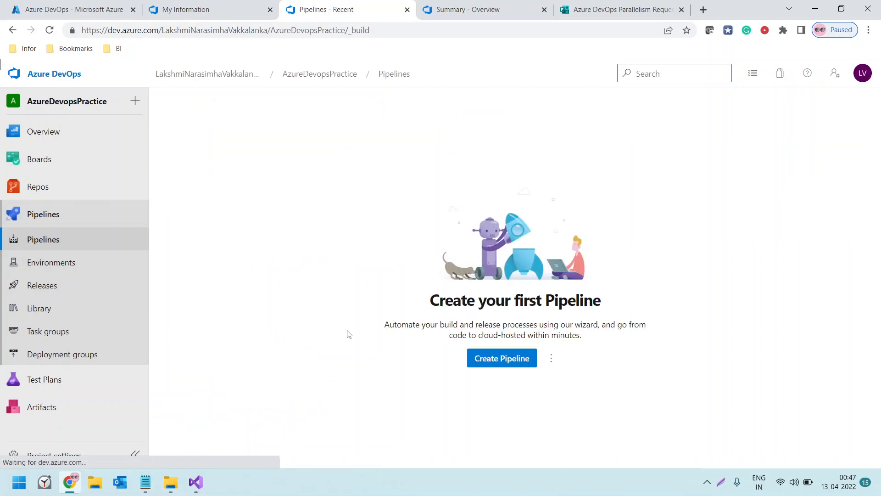
left_click(486, 361)
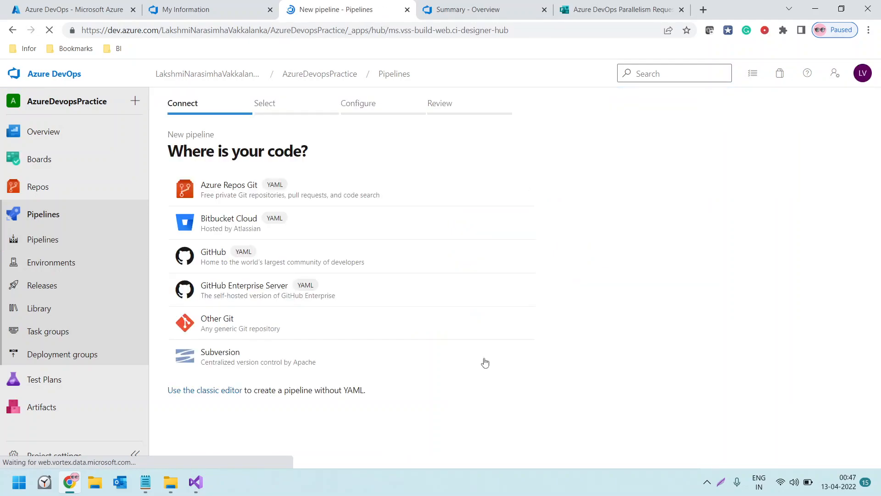
left_click(239, 193)
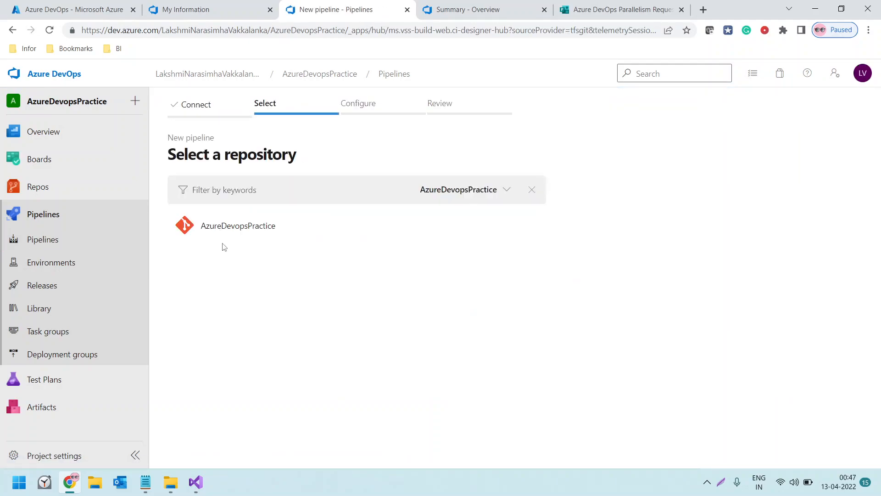
left_click(229, 226)
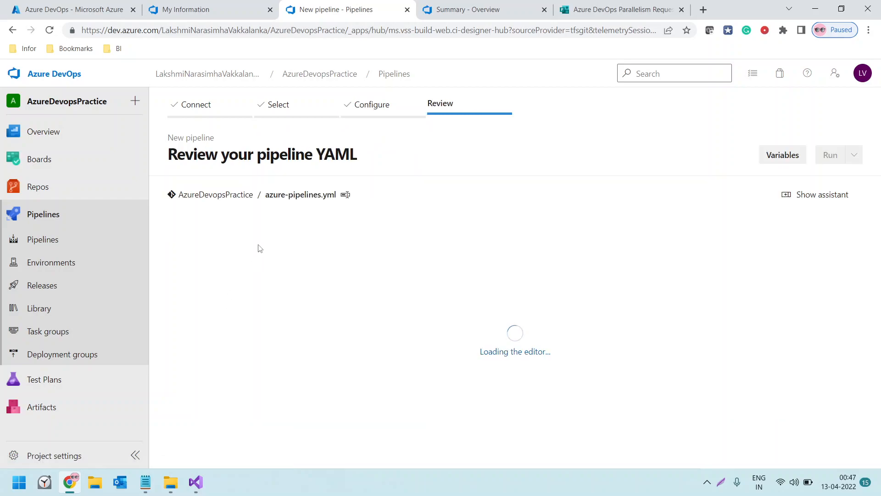
scroll(373, 340, "down", 7)
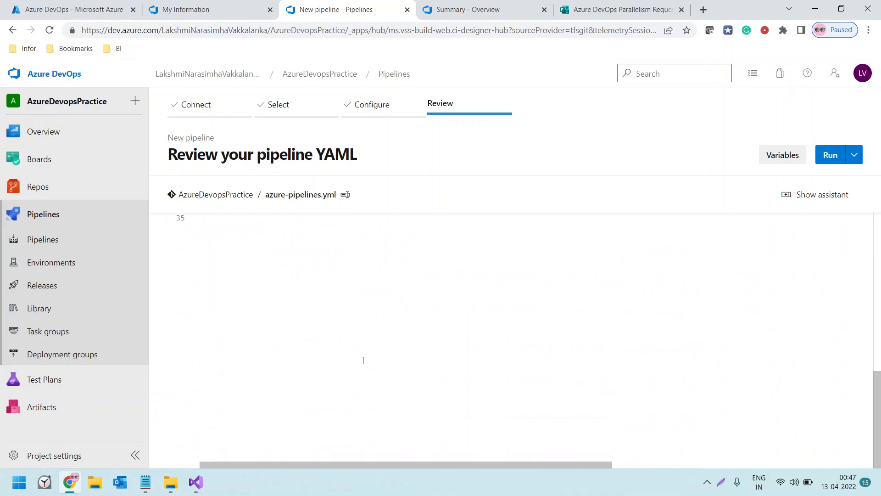
scroll(364, 359, "up", 8)
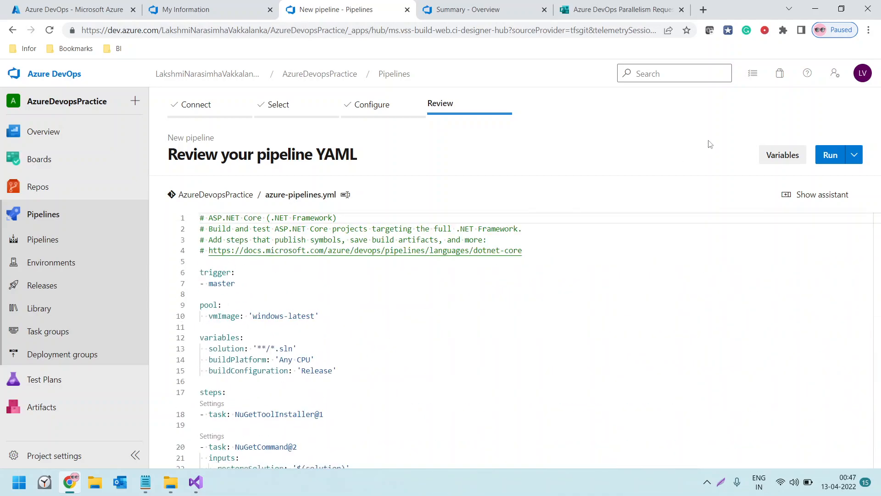
left_click(828, 155)
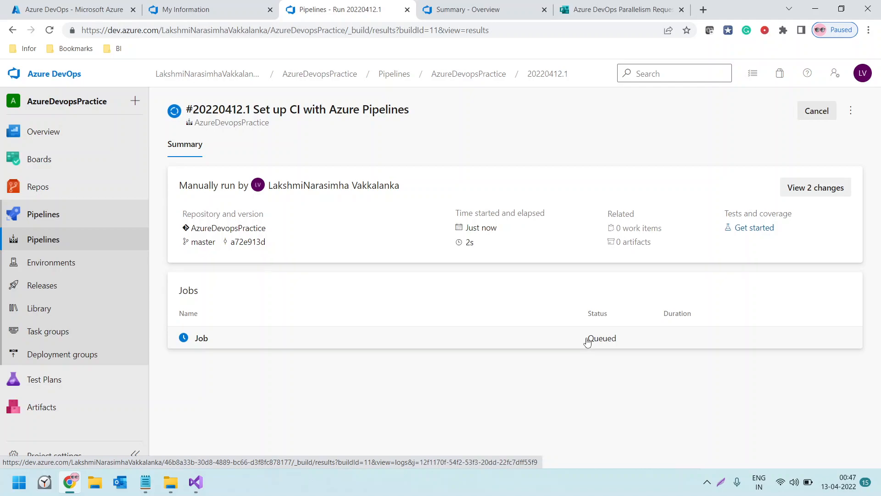
Examine the job log of the pipeline run, then return to the run summary to check its warnings and job status
left_click(367, 338)
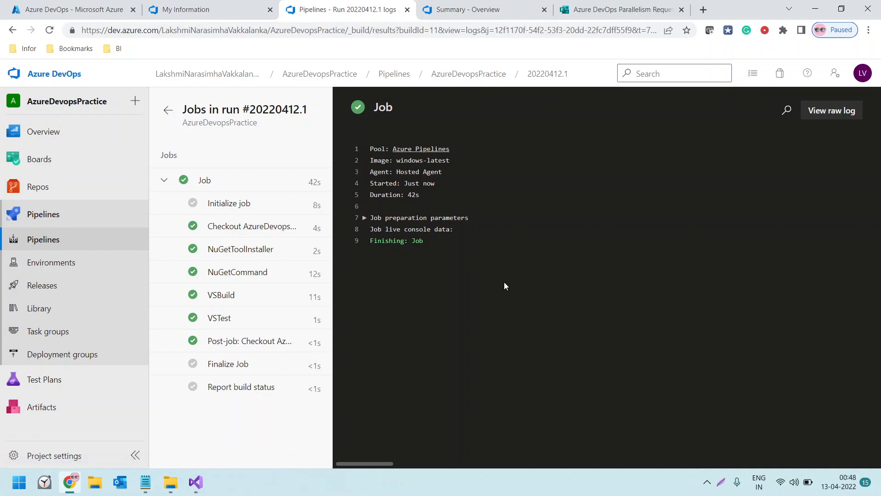
left_click(168, 112)
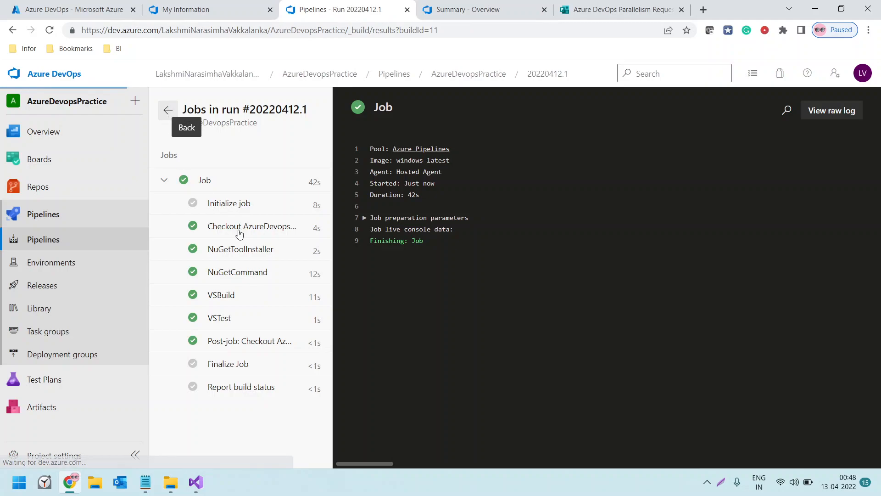
scroll(628, 388, "down", 1)
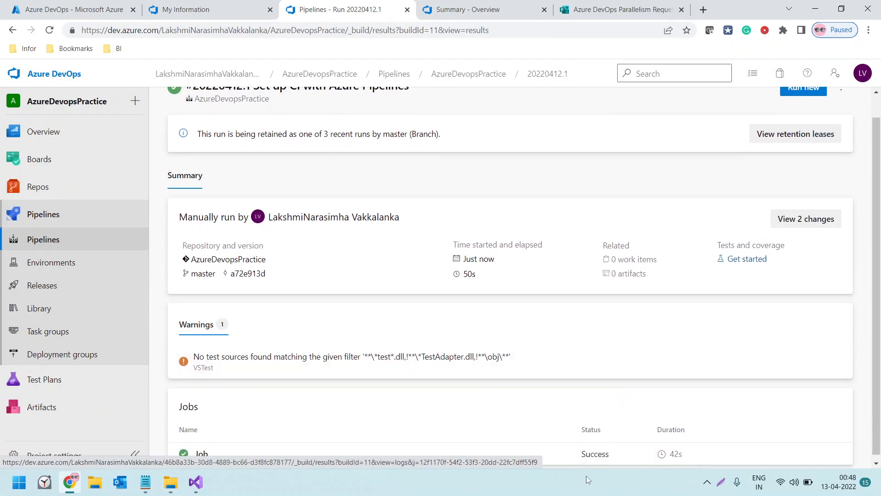
left_click(596, 460)
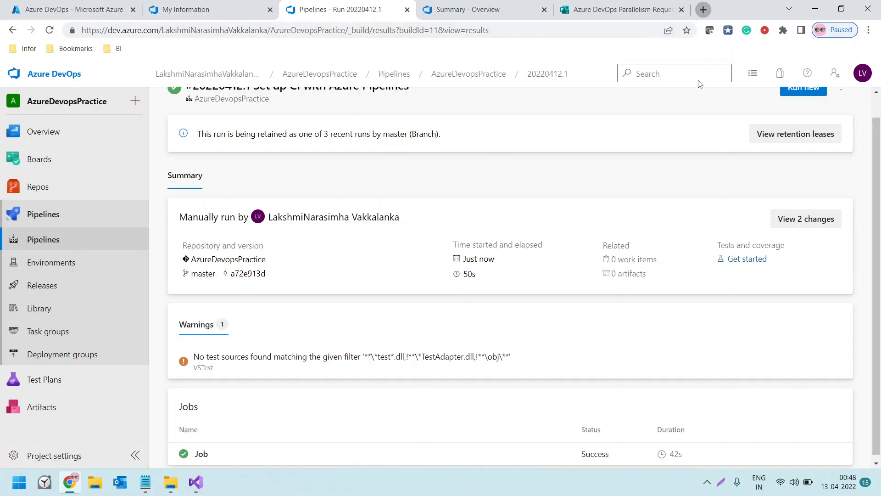
Open portal.azure.com in a new browser tab and start creating a web app under App Services
left_click(703, 9)
type("po")
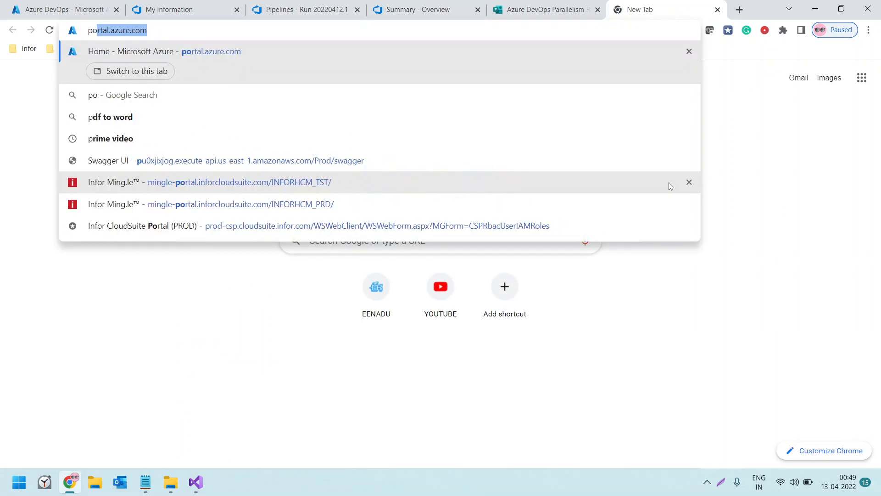
key("Return")
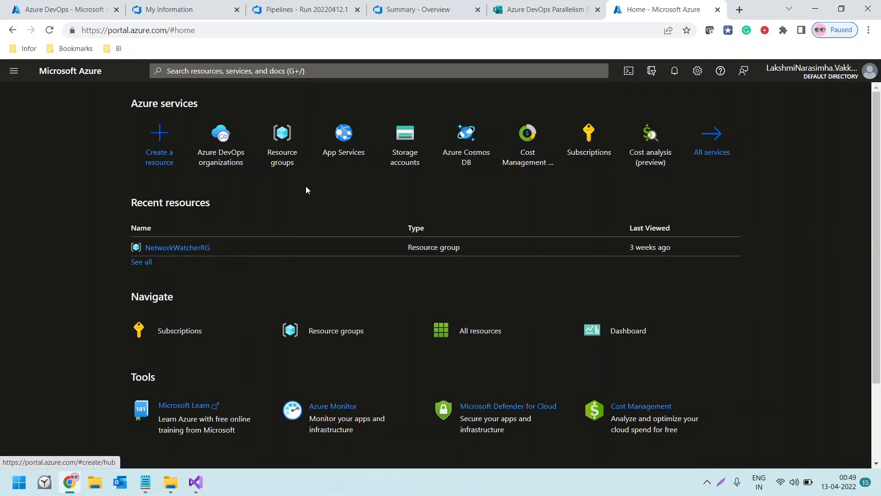
left_click(337, 146)
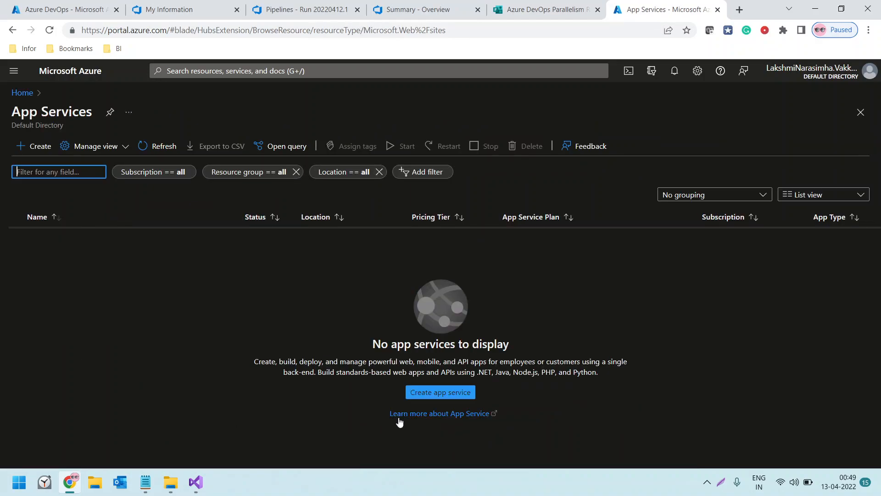
left_click(433, 393)
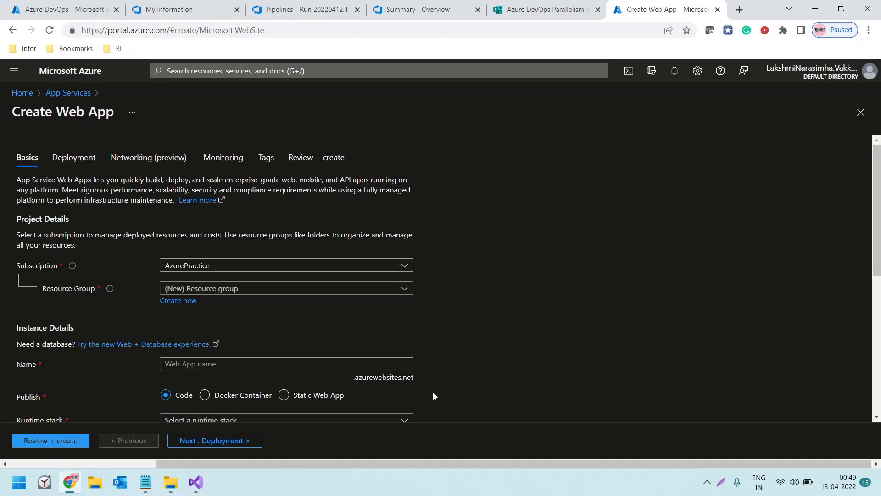
Create a new resource group named AzureCICD for the web app
left_click(182, 302)
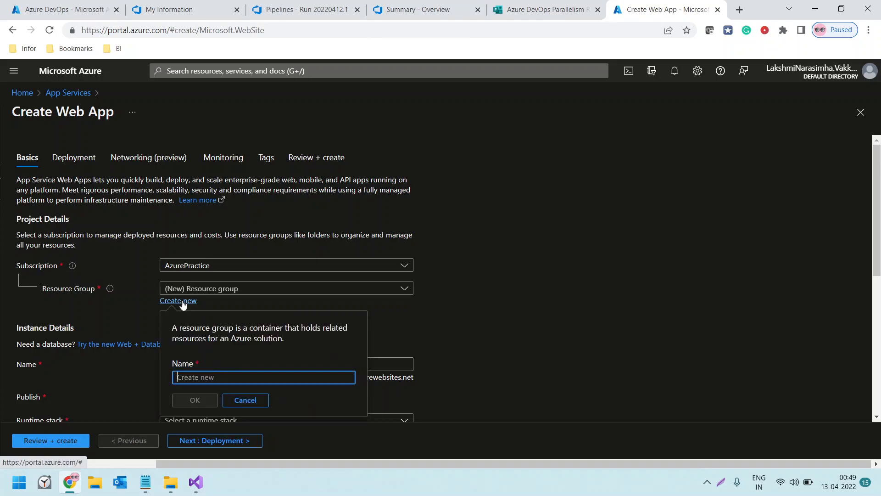
type("A")
key("BackSpace")
type("Aure")
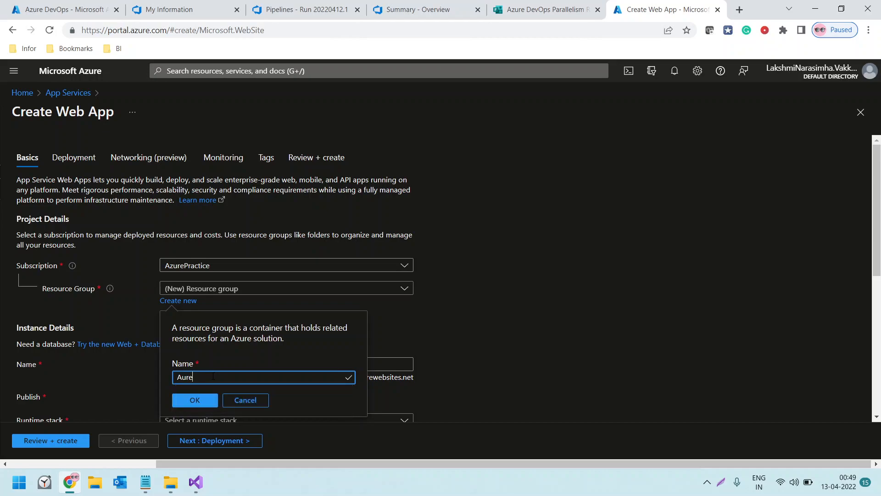
key("BackSpace")
key("BackSpace")
key("BackSpace")
type("zure")
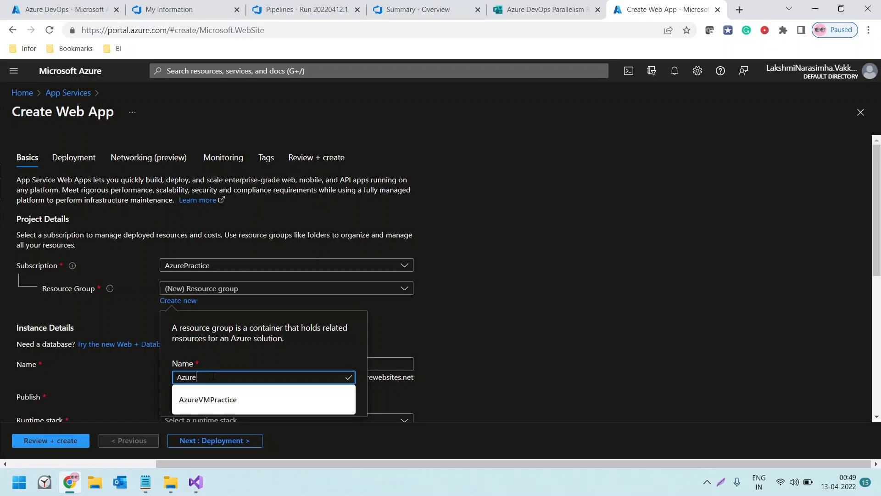
type("CICD")
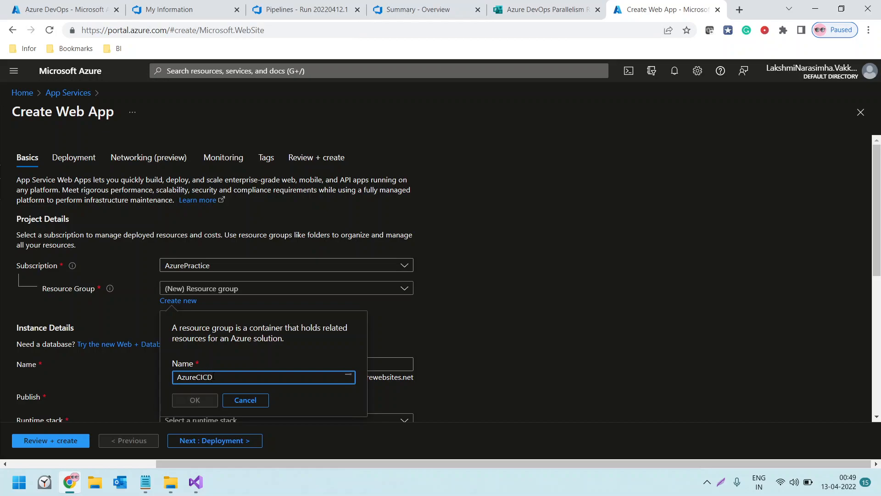
left_click(195, 400)
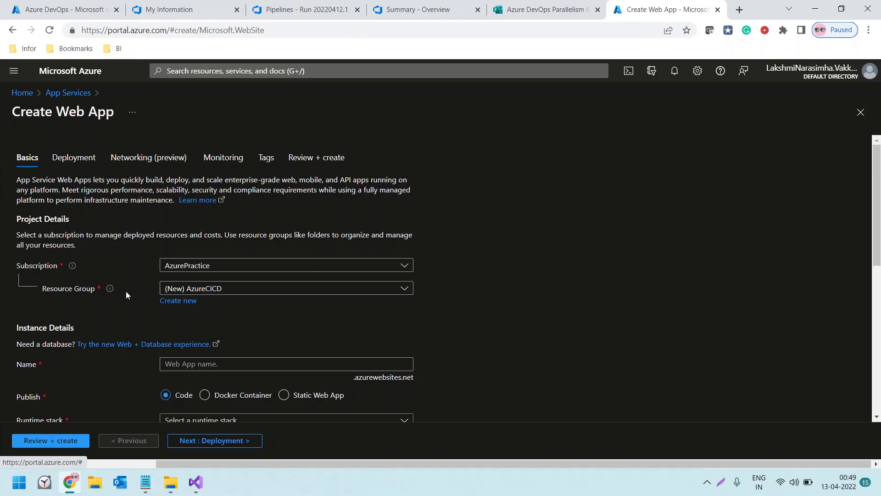
Name the web app azurecicd123 in the instance details
mouse_move(115, 294)
scroll(173, 298, "down", 1)
scroll(153, 277, "down", 1)
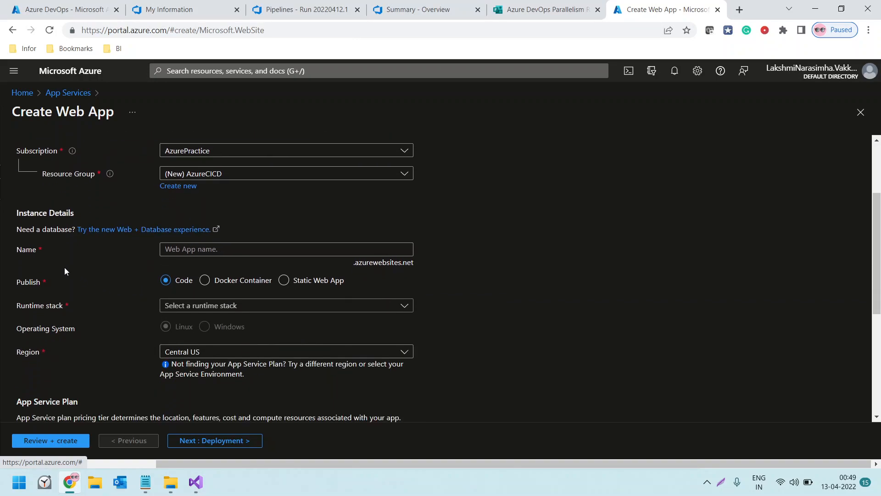
left_click(193, 249)
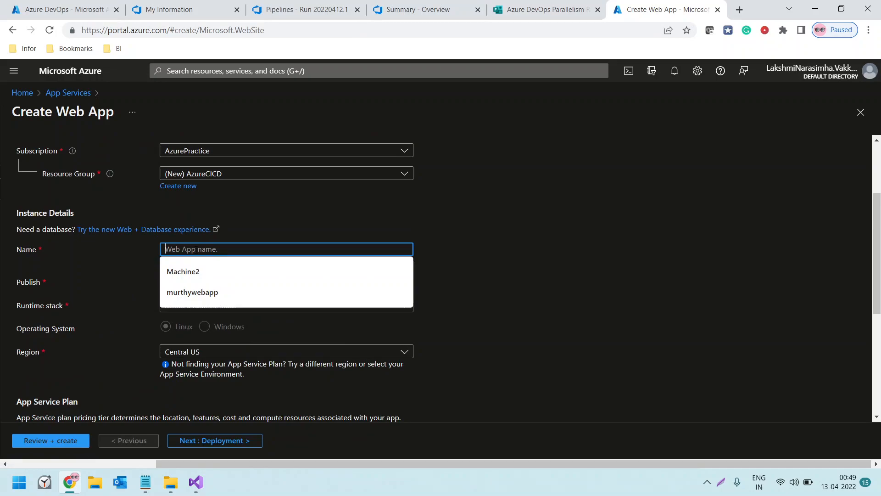
type("azurecicd")
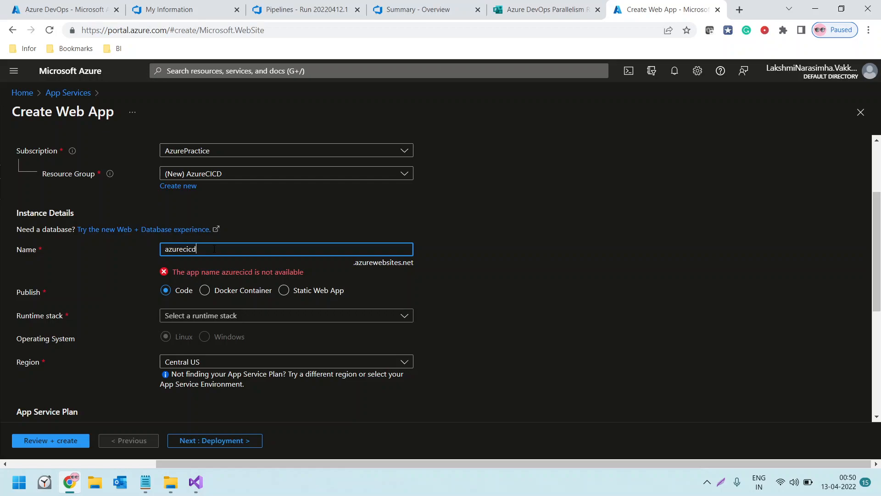
type("123")
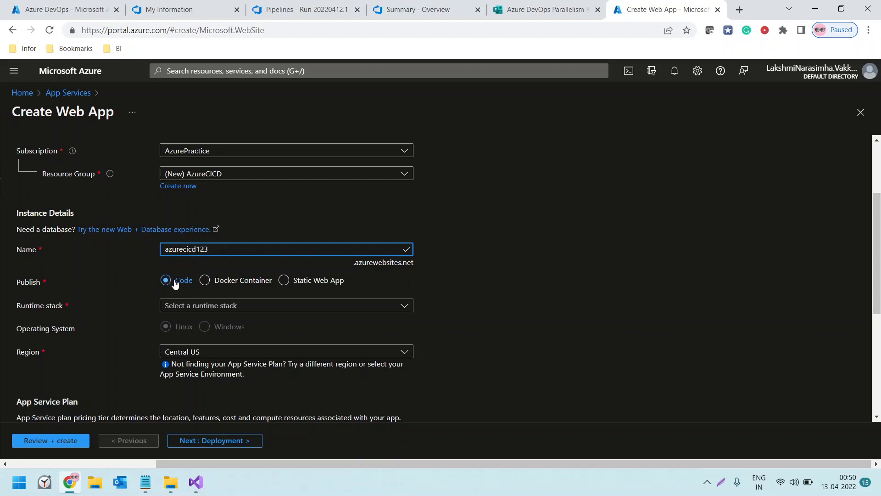
Set the web app's runtime stack to .NET Core 3.1 (LTS) and review the operating system, region and App Service plan settings
left_click(197, 306)
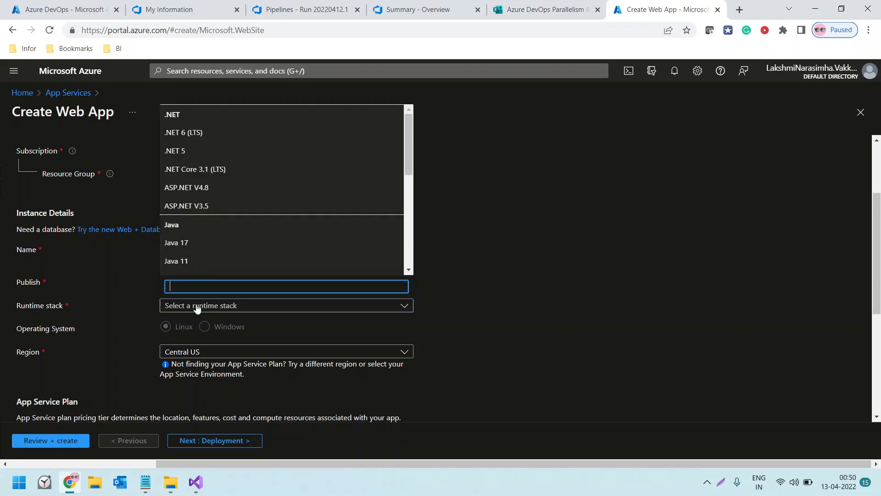
left_click(208, 170)
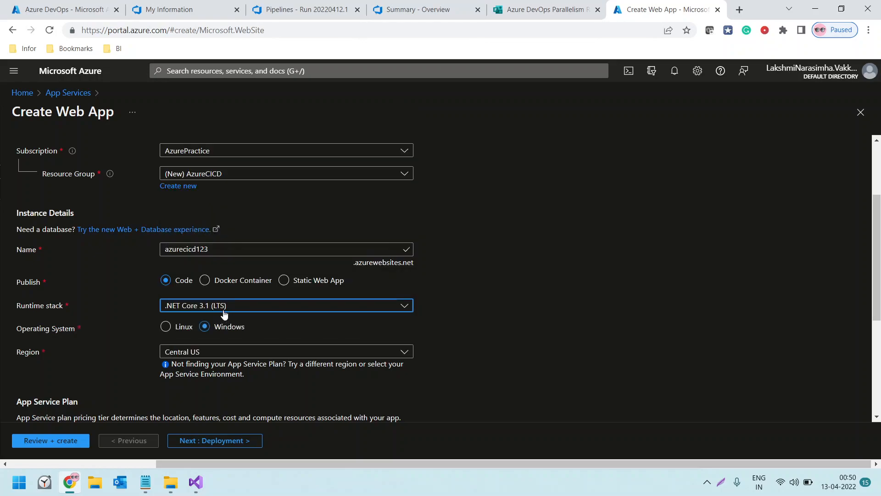
scroll(216, 337, "down", 2)
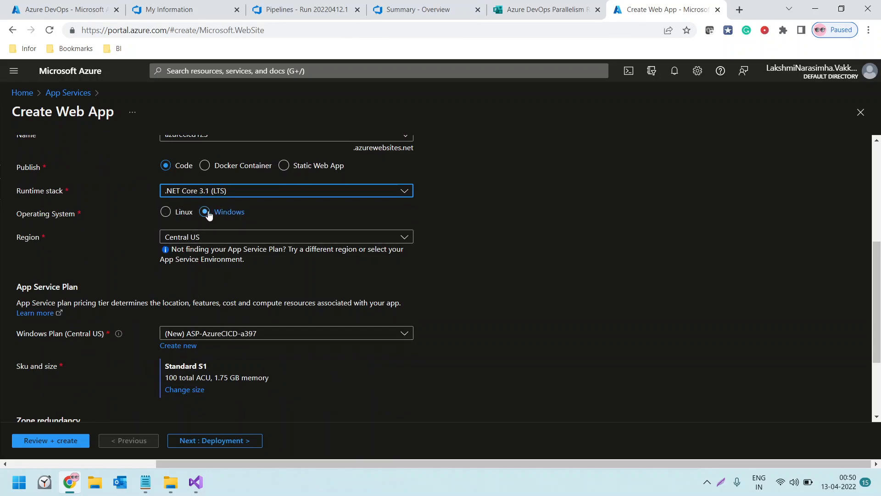
scroll(134, 336, "down", 1)
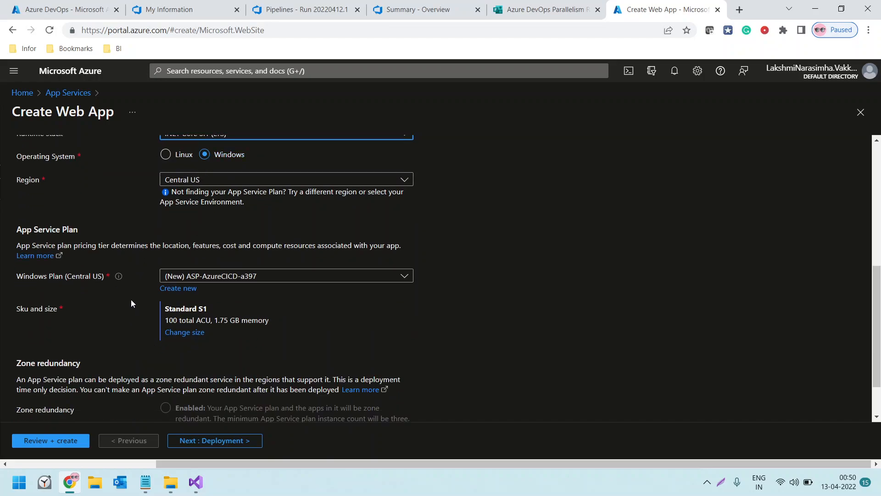
Review the web app's App Service plan and summary, and create the web app
scroll(209, 272, "down", 1)
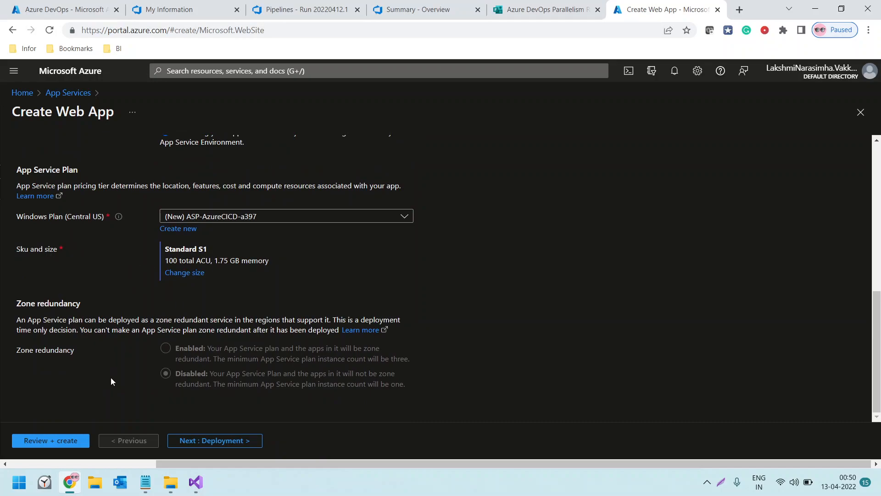
left_click(62, 444)
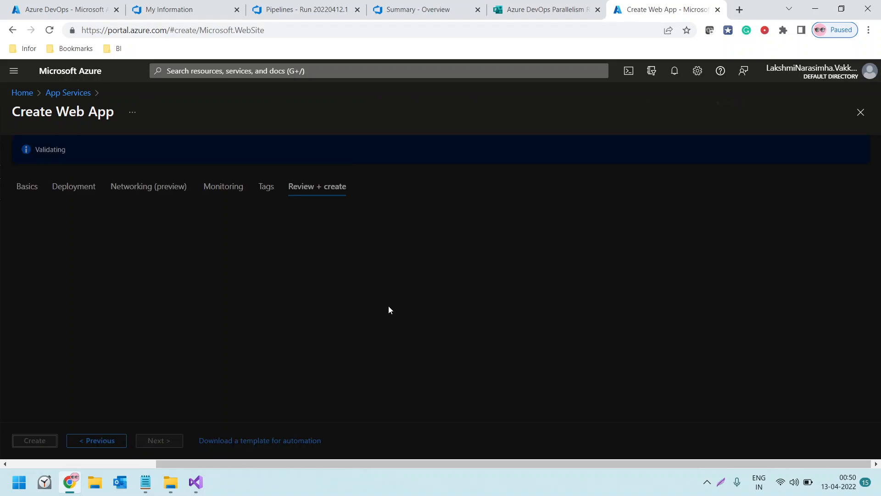
scroll(389, 308, "down", 4)
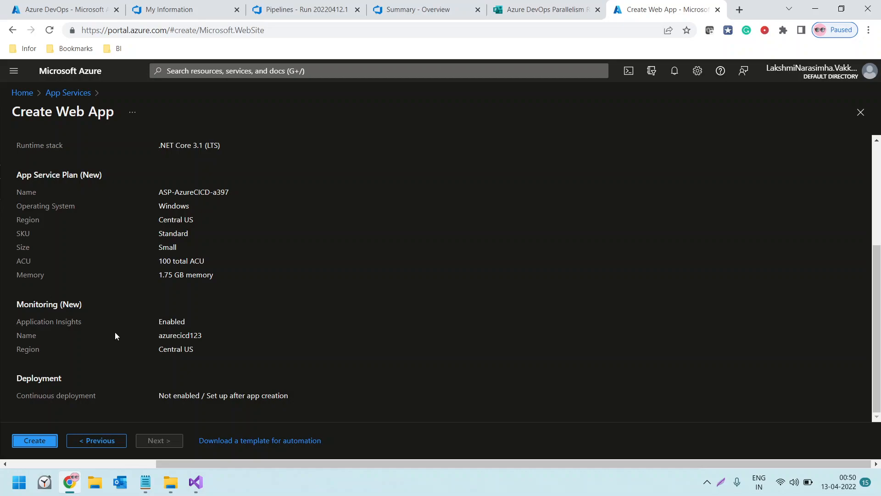
left_click(28, 440)
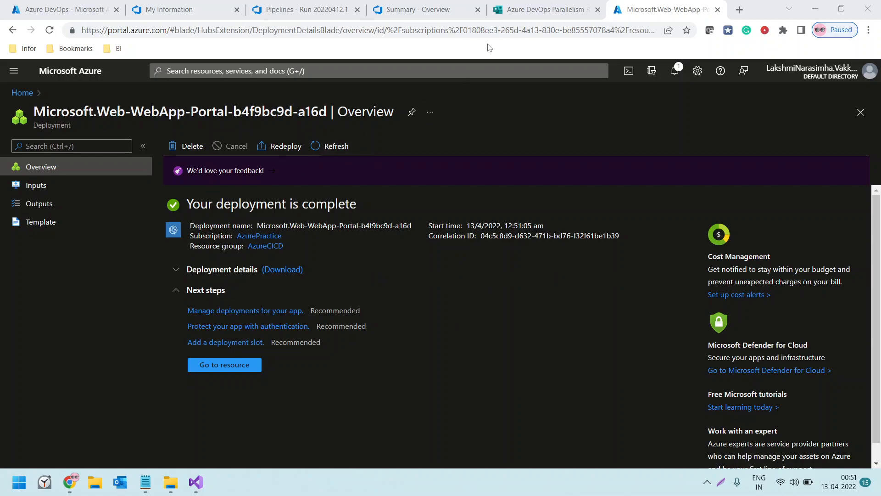
Switch to the Azure DevOps project and create a new release pipeline from the Azure App Service deployment template
left_click(264, 7)
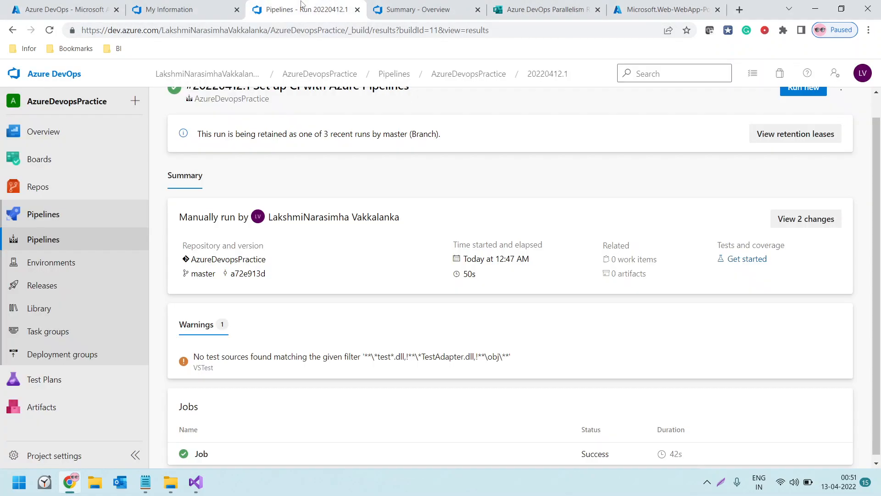
left_click(52, 288)
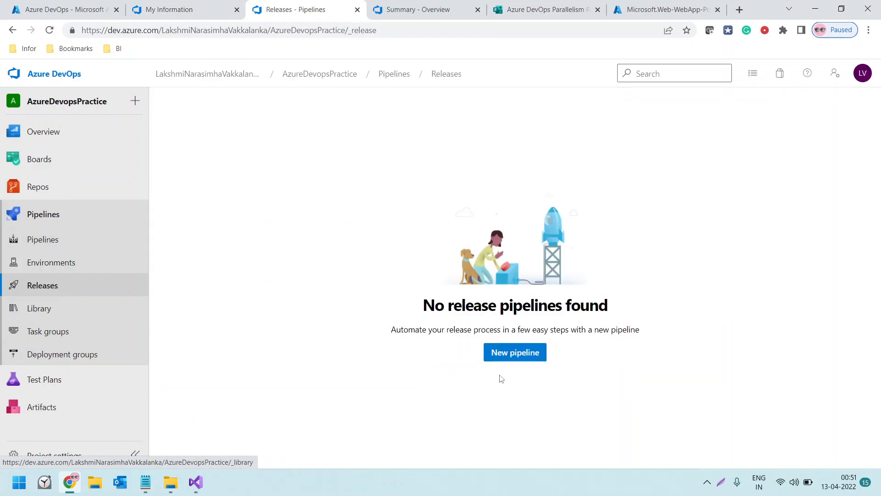
left_click(501, 357)
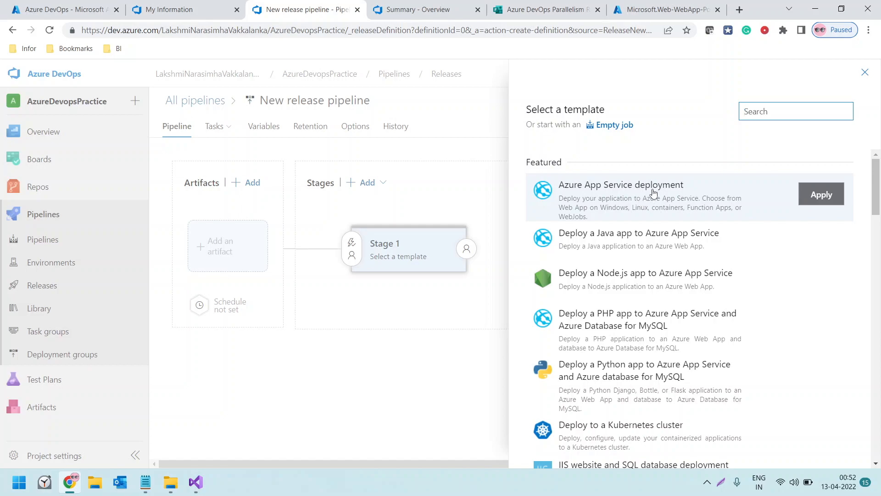
left_click(820, 196)
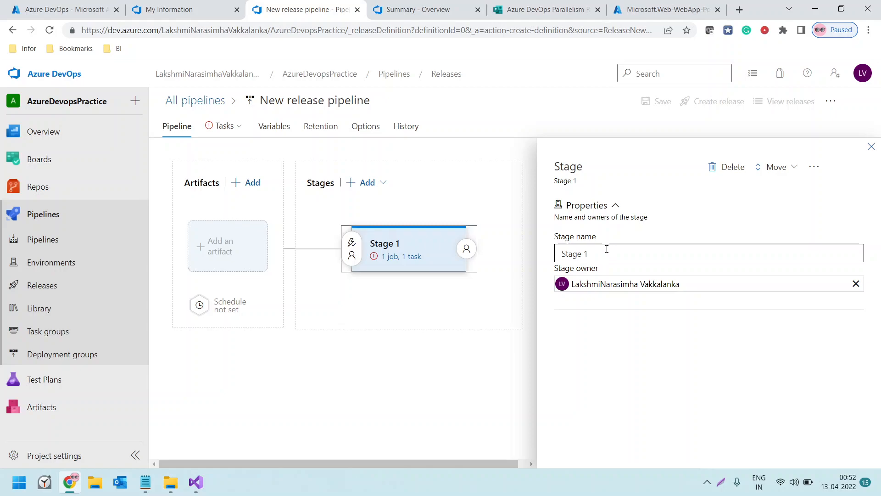
Add the AzureDevopsPractice build pipeline as the release's artifact and enable its continuous deployment trigger
left_click(216, 242)
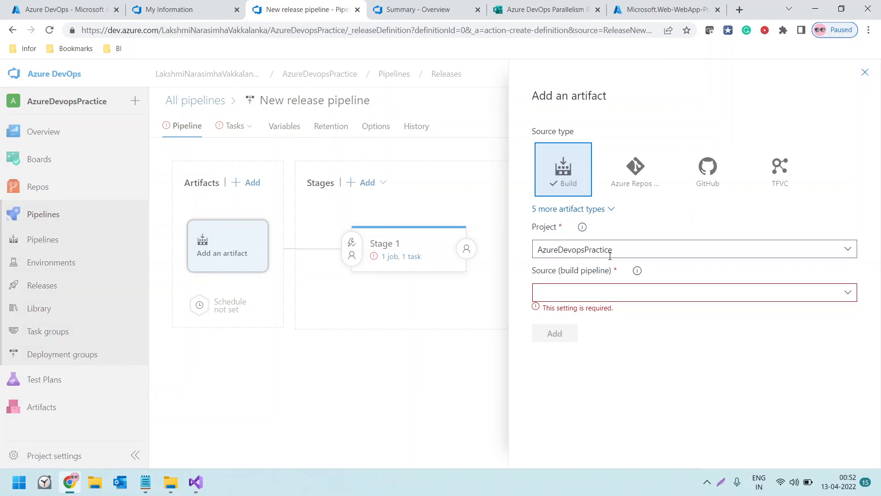
left_click(849, 294)
left_click(604, 310)
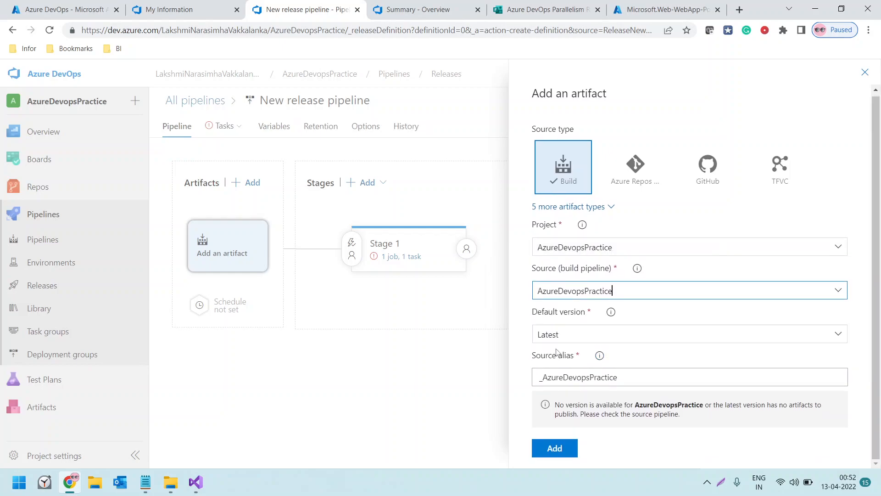
left_click(555, 448)
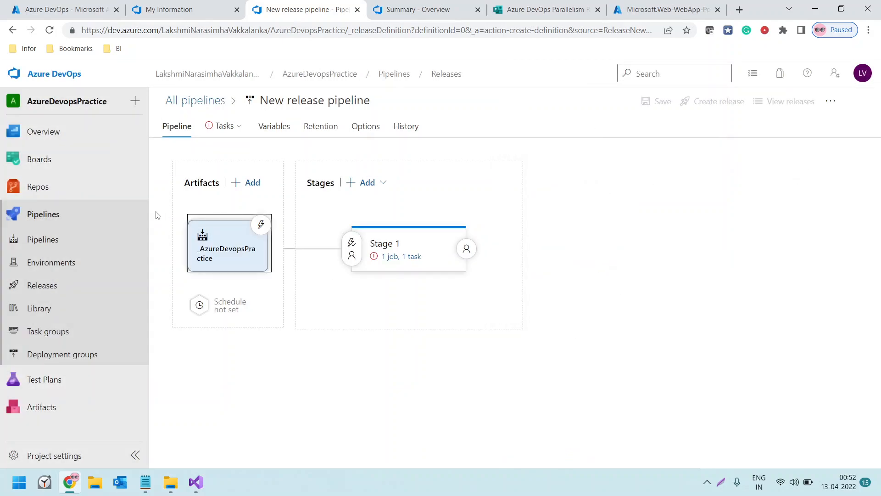
left_click(261, 226)
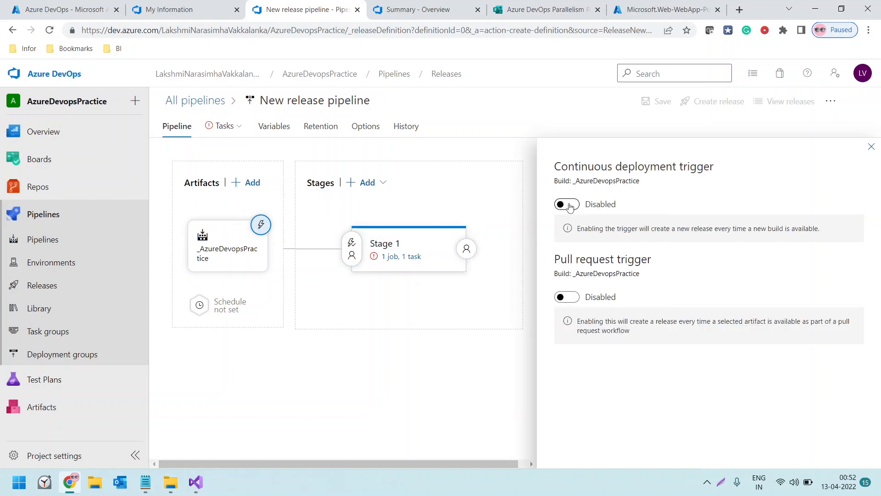
left_click(569, 204)
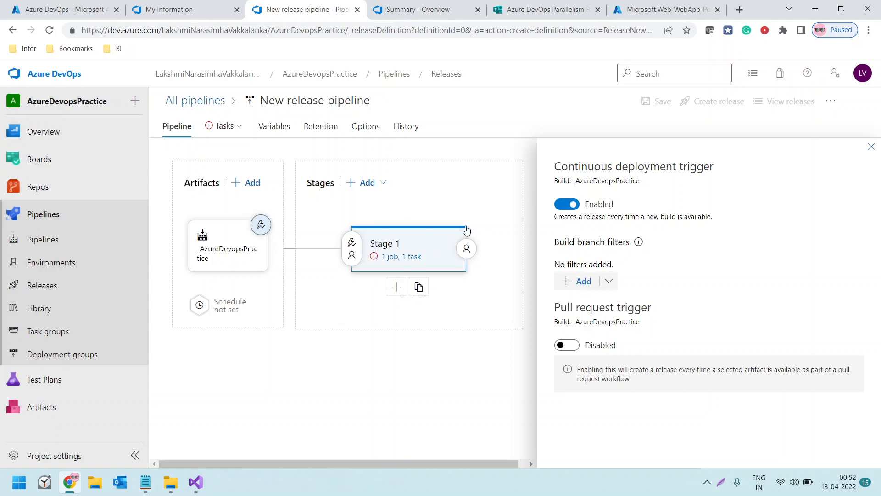
Review Stage 1's name, owner and additional options, and open the stage's deployment tasks
left_click(411, 247)
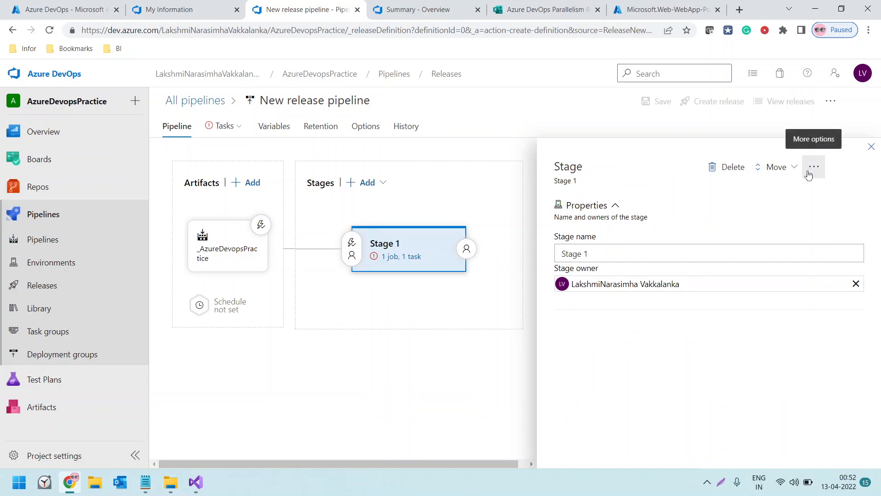
left_click(595, 255)
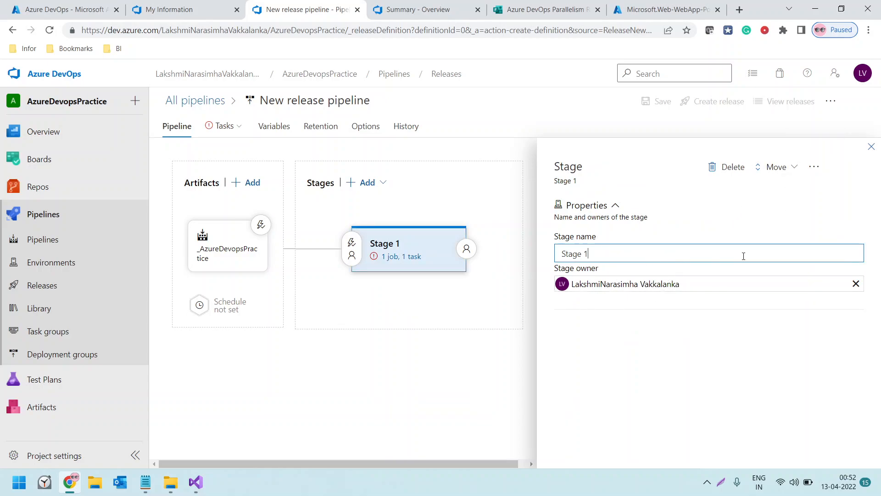
left_click(803, 288)
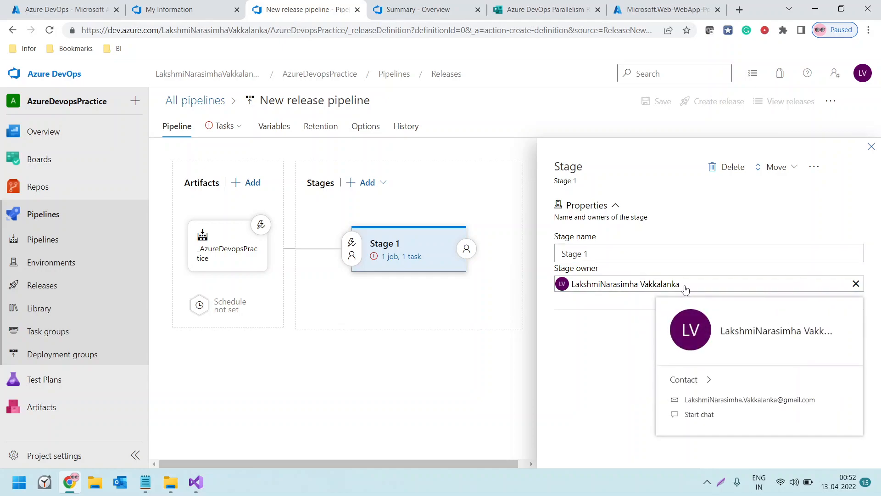
left_click(809, 173)
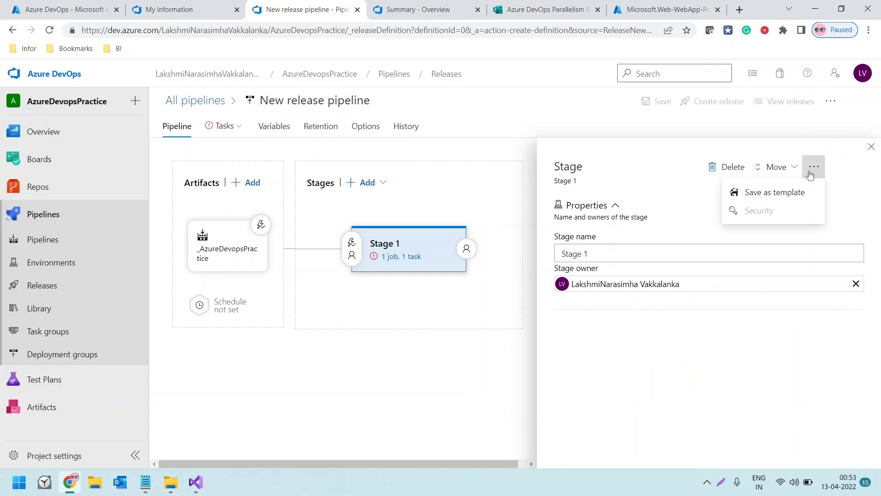
left_click(643, 211)
left_click(643, 211)
left_click(644, 212)
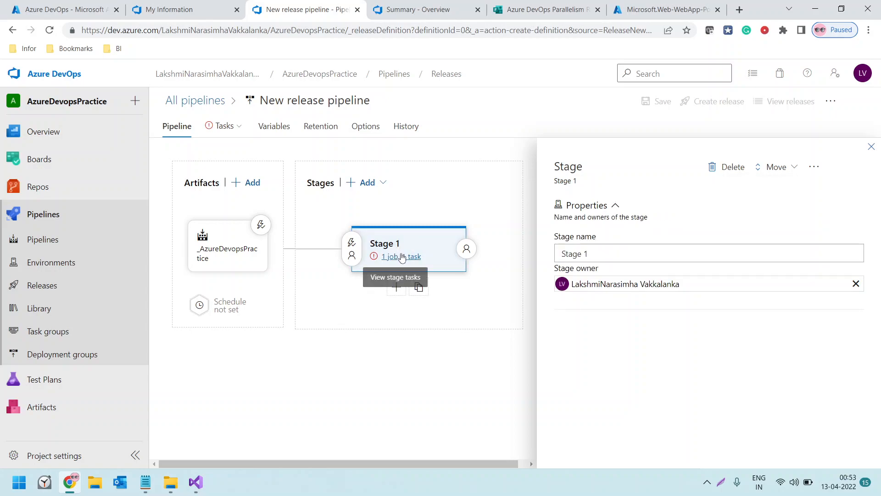
left_click(403, 256)
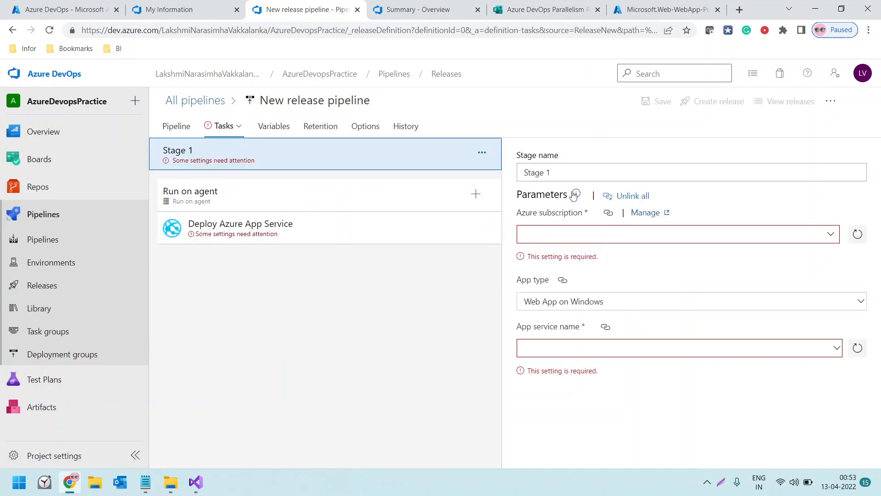
Try to authorize AzurePractice from the available Azure subscriptions for Stage 1, and read and dismiss the resulting message
left_click(830, 236)
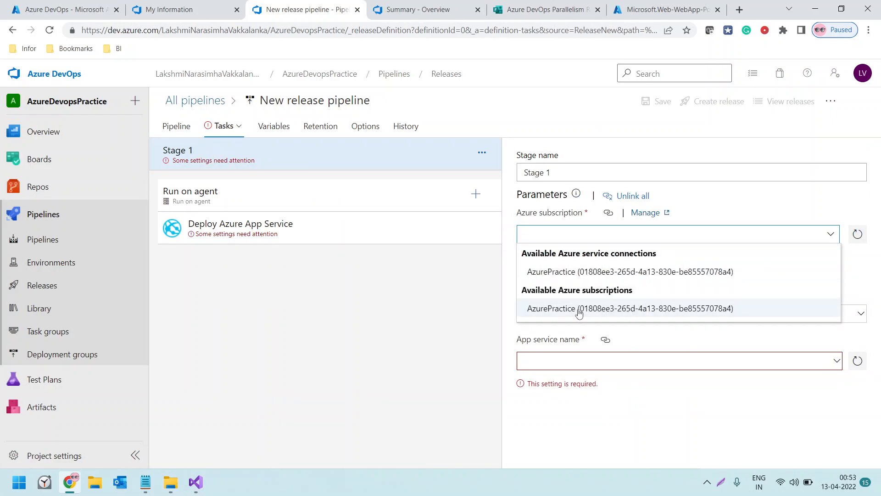
left_click(580, 312)
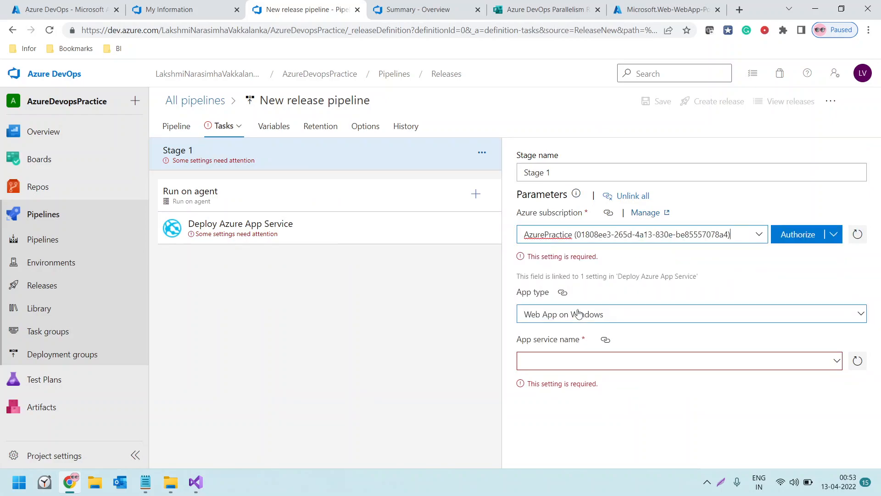
left_click(796, 236)
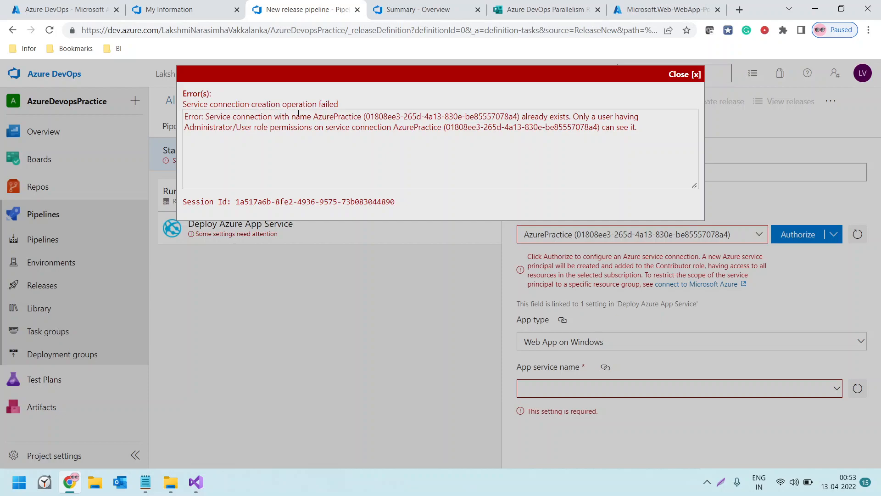
left_click_drag(210, 119, 472, 131)
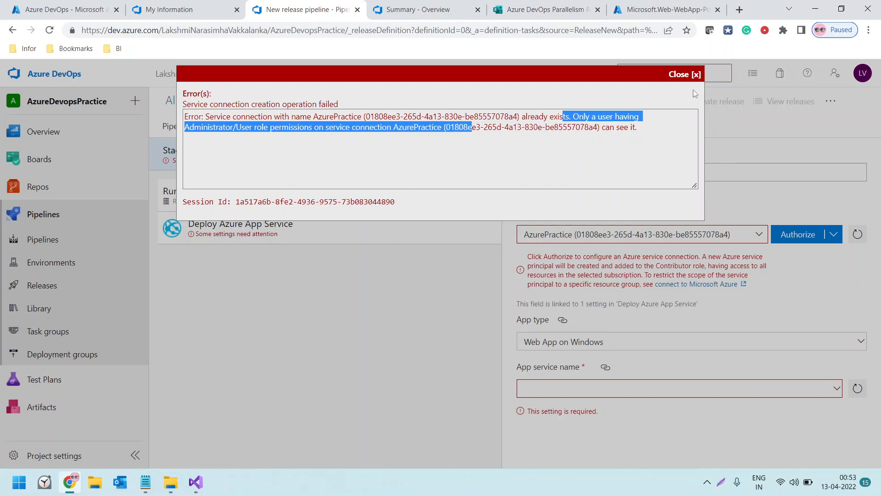
left_click(697, 75)
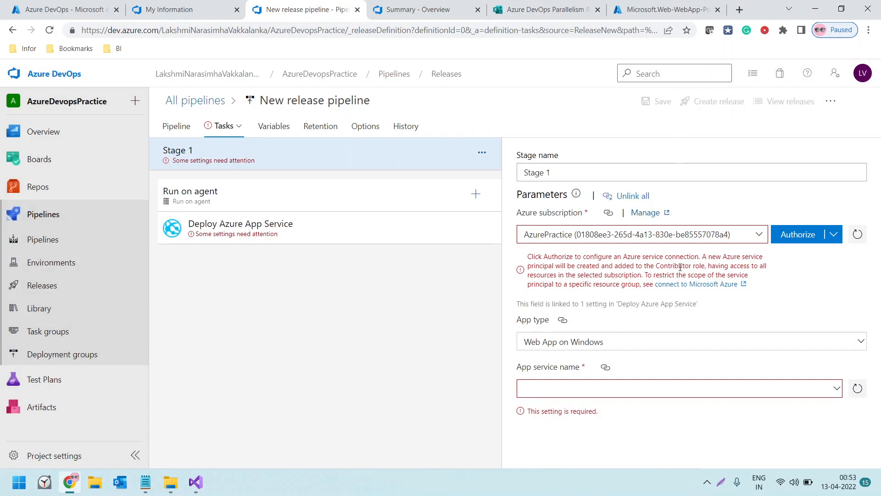
Switch to the Azure portal and look up the AzurePractice subscription's ID under Subscriptions to compare it with the offered entries
left_click(758, 237)
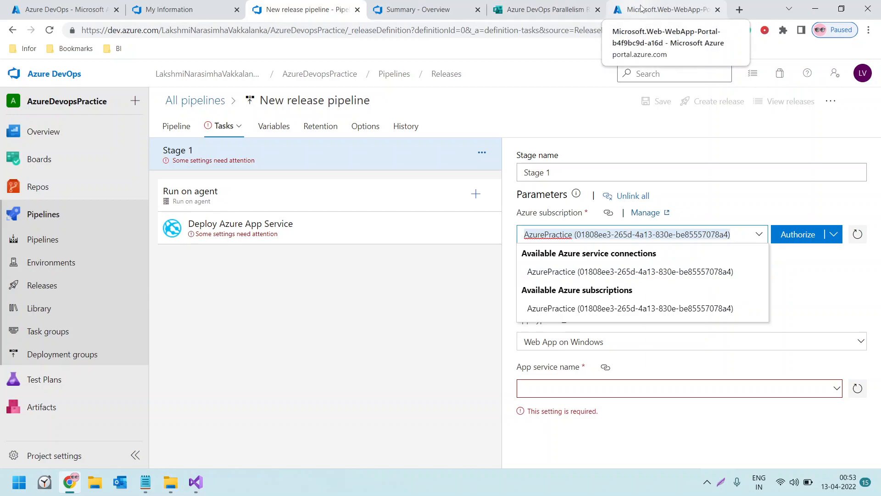
left_click(618, 9)
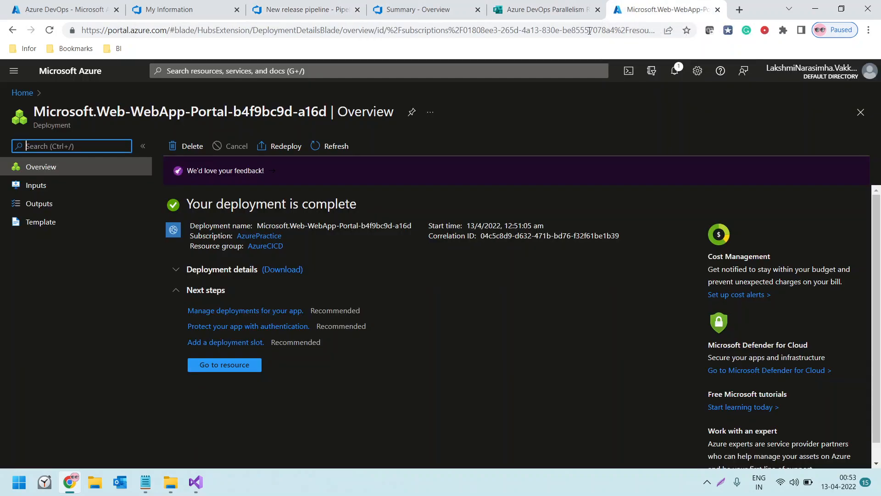
left_click(24, 94)
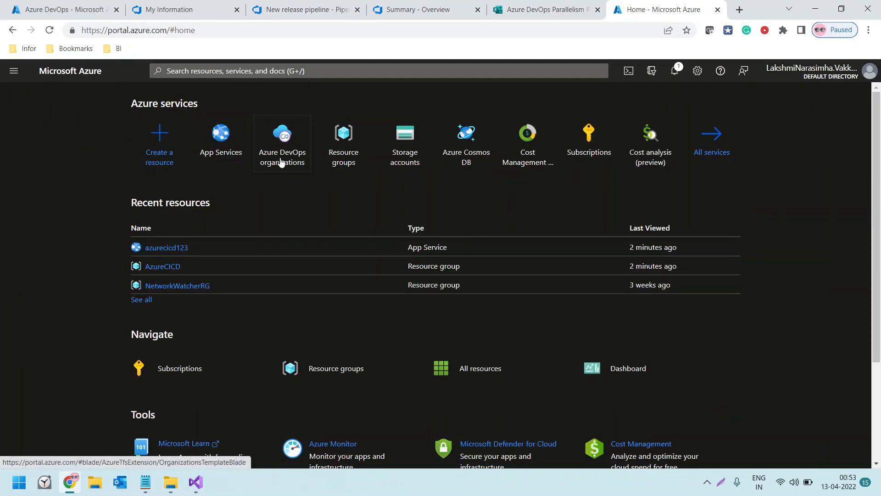
mouse_move(224, 163)
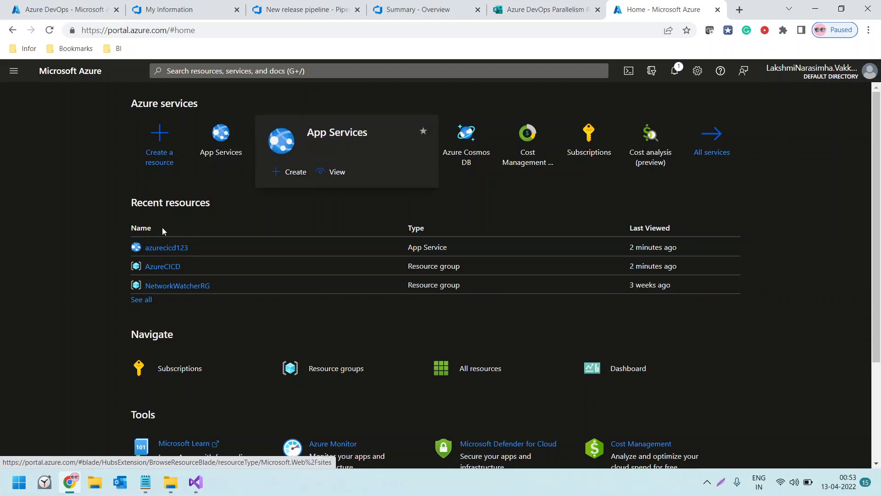
left_click(188, 73)
type("orga")
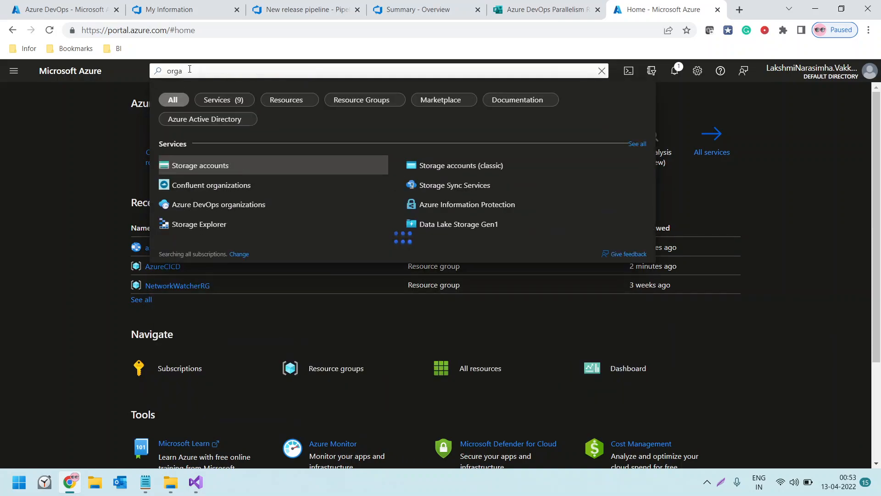
key("BackSpace")
key("BackSpace")
key("BackSpace")
key("BackSpace")
type("subsc")
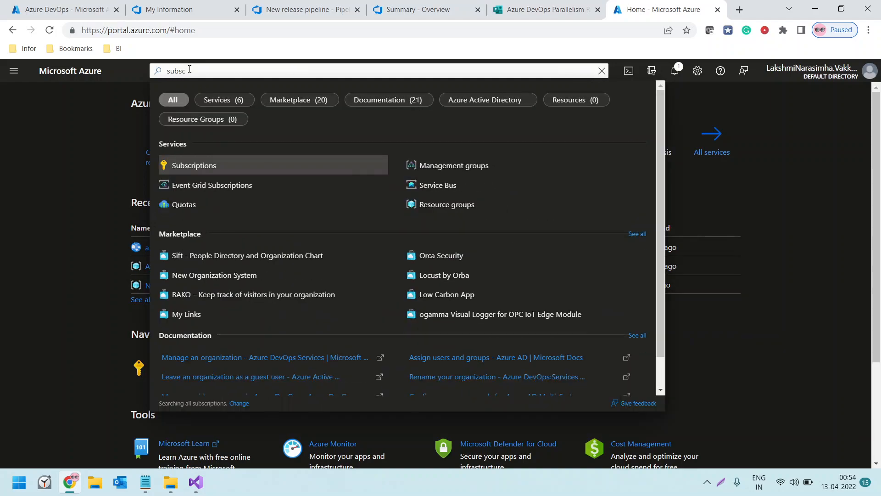
left_click(197, 168)
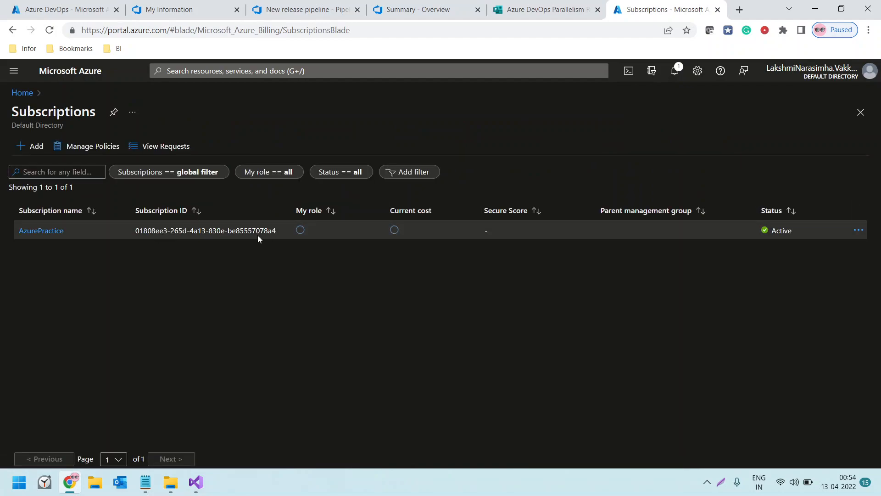
left_click_drag(261, 233, 268, 231)
Return to the release pipeline, refresh the Azure subscriptions, and select AzurePractice from the available service connections for Stage 1
left_click(412, 11)
left_click(290, 11)
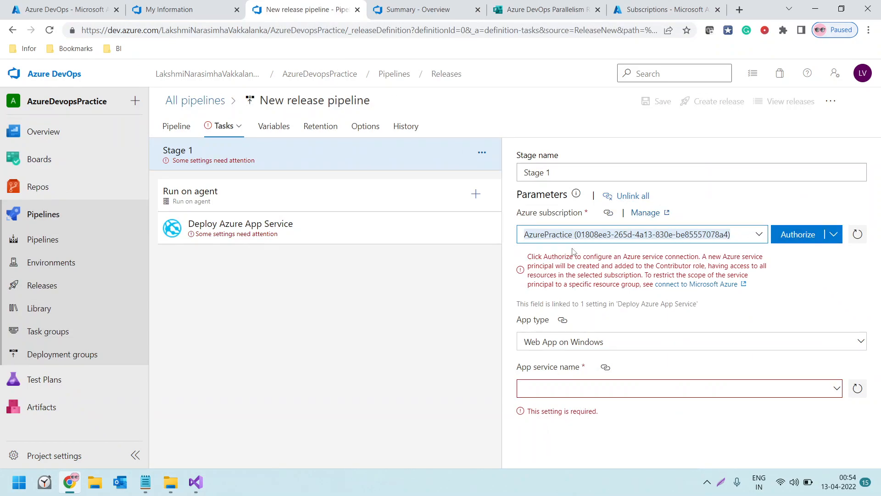
left_click(858, 234)
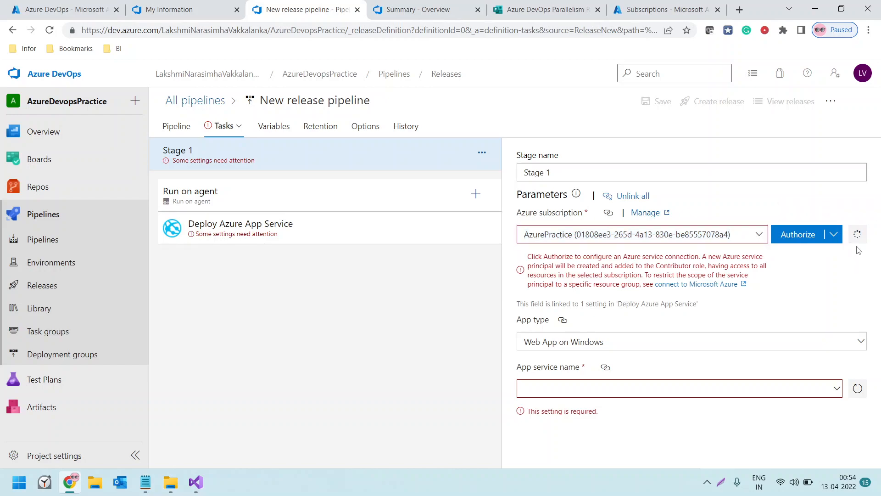
left_click(760, 235)
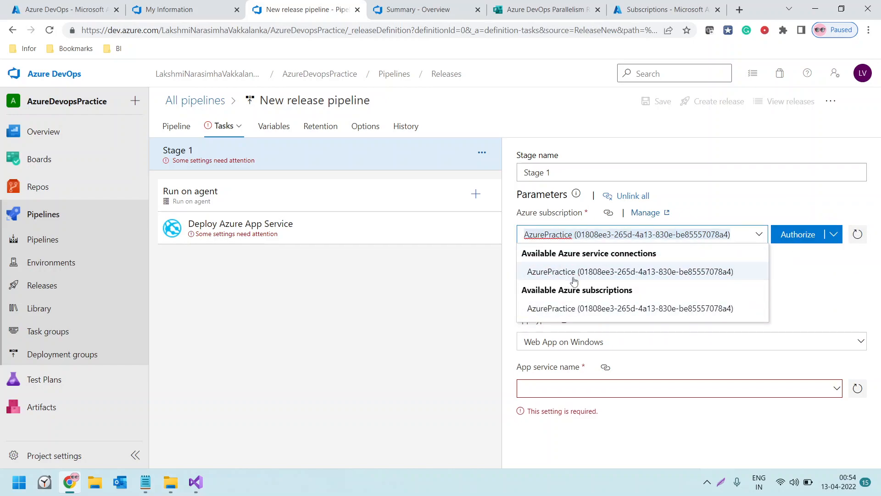
left_click(718, 274)
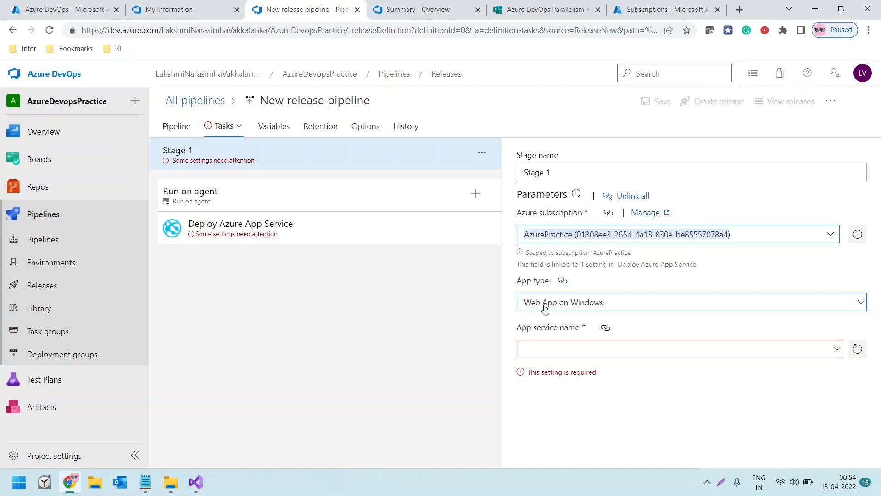
Set Stage 1's app service name to azurecicd123 and save the release pipeline in the root folder
left_click(836, 350)
left_click(838, 337)
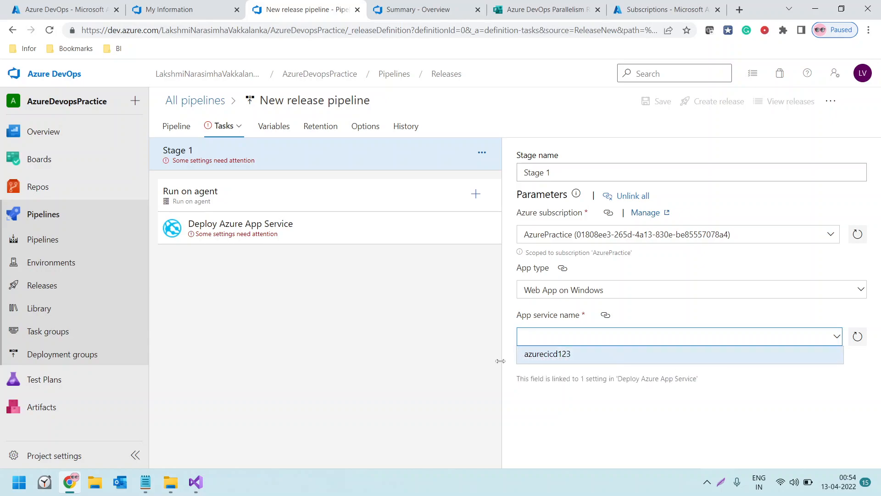
left_click(554, 357)
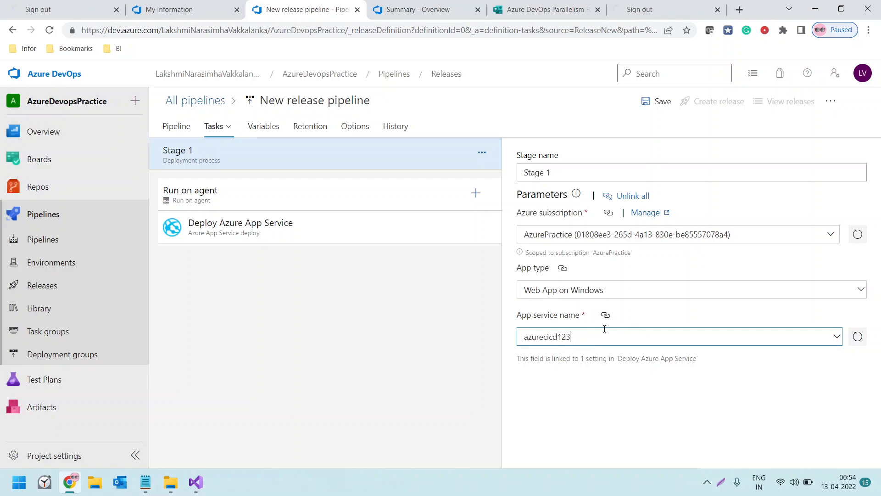
left_click(658, 110)
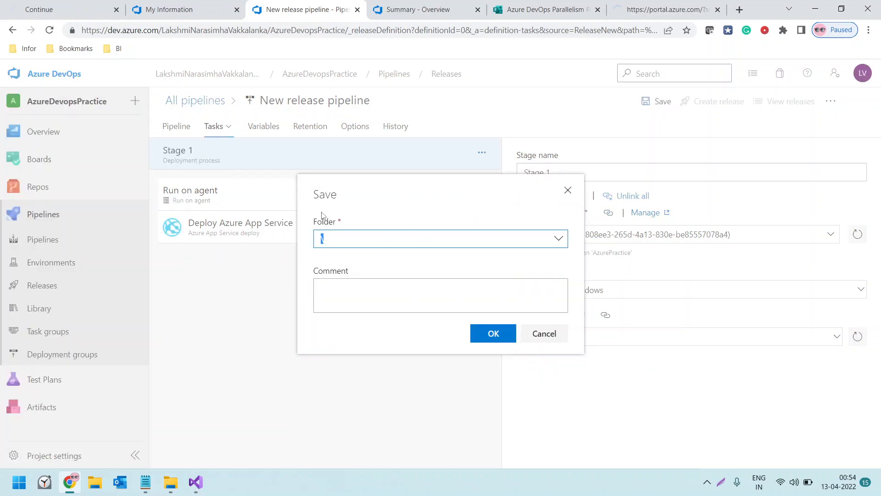
left_click(500, 339)
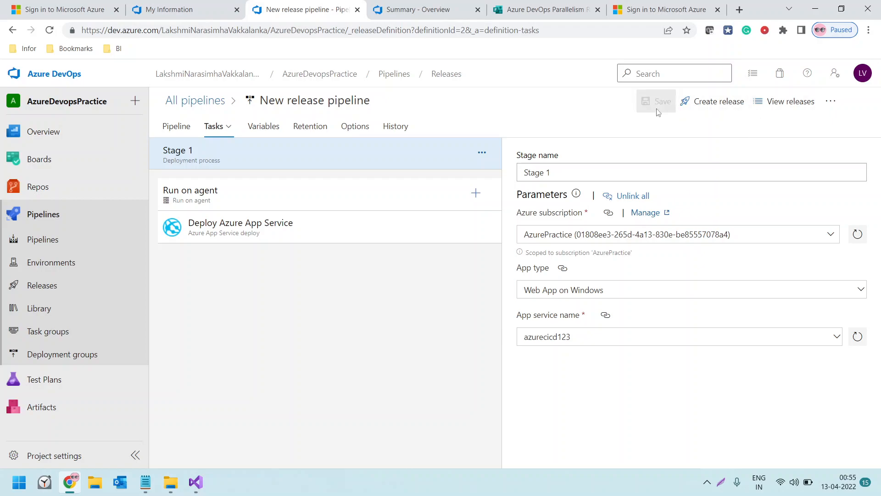
Review the saved stage tasks and the recently run build pipelines, and return to the release pipeline's list of releases
left_click(225, 128)
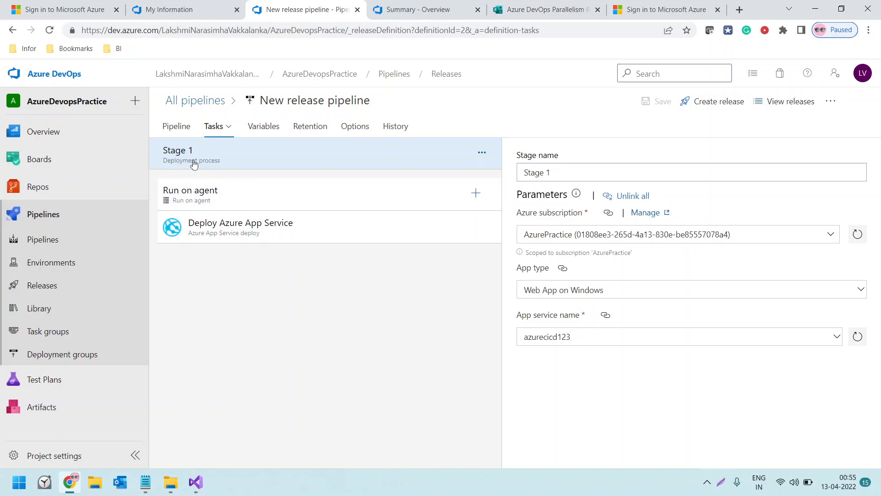
left_click(219, 163)
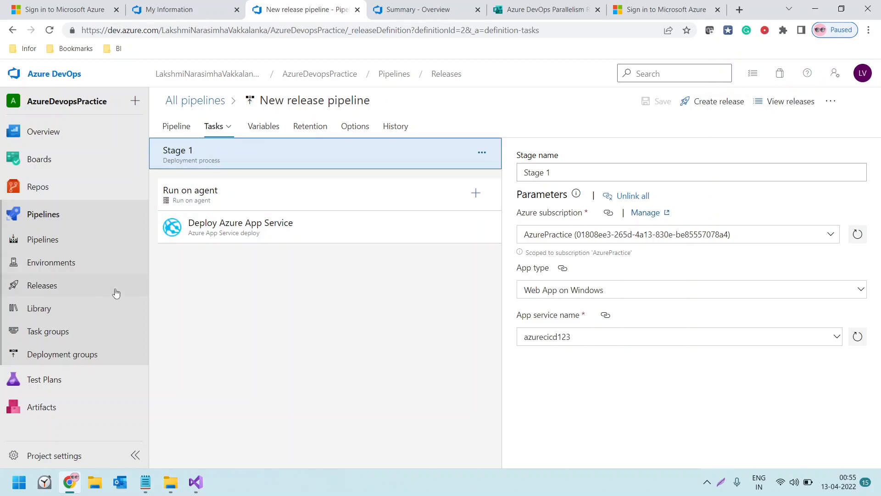
left_click(54, 288)
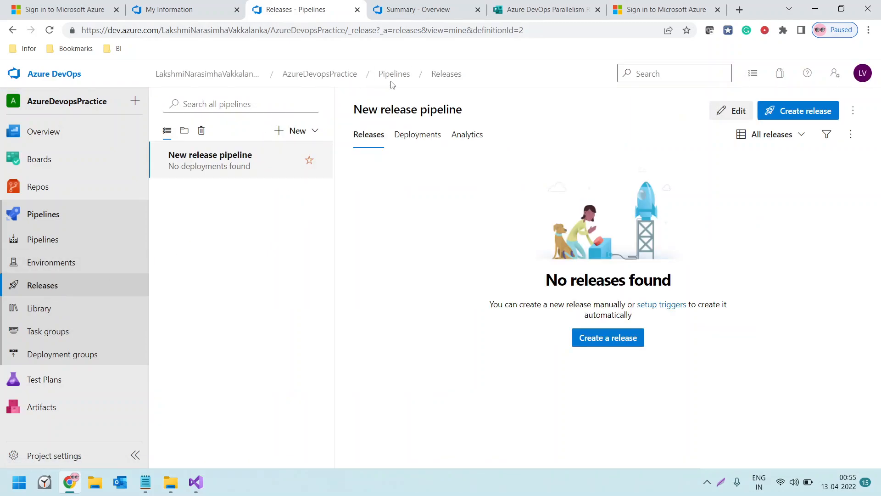
left_click(444, 74)
left_click(46, 287)
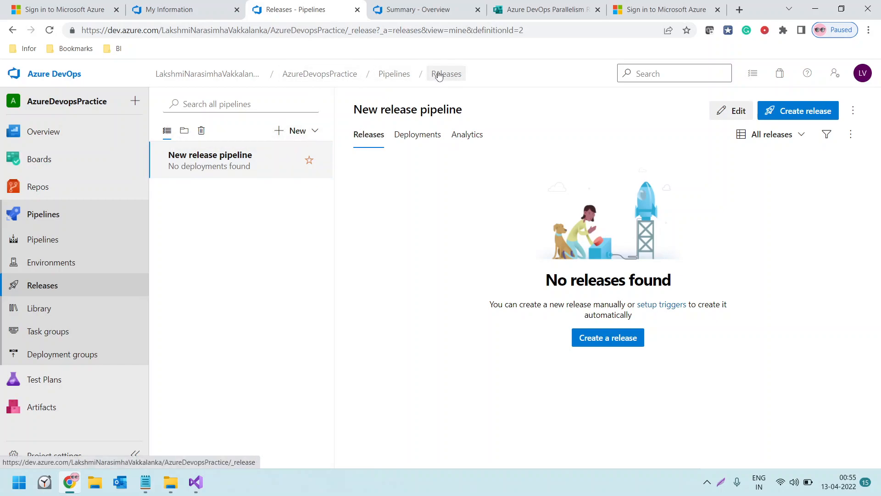
left_click(395, 74)
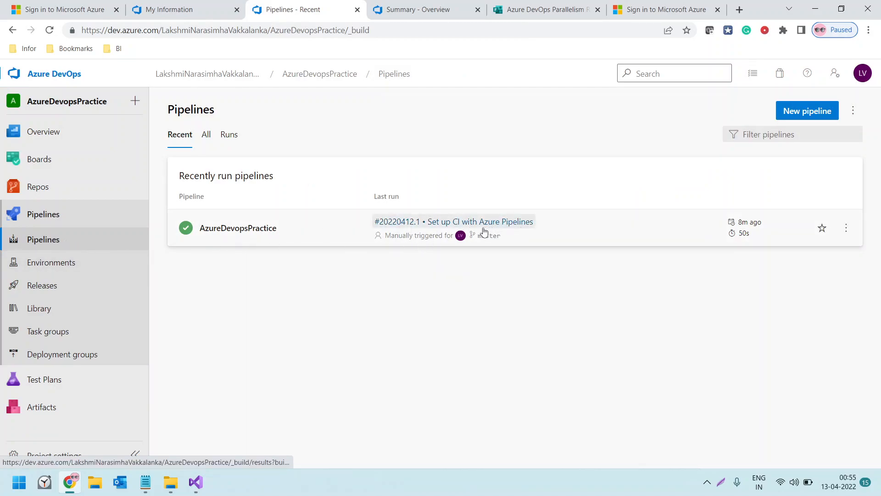
left_click(48, 332)
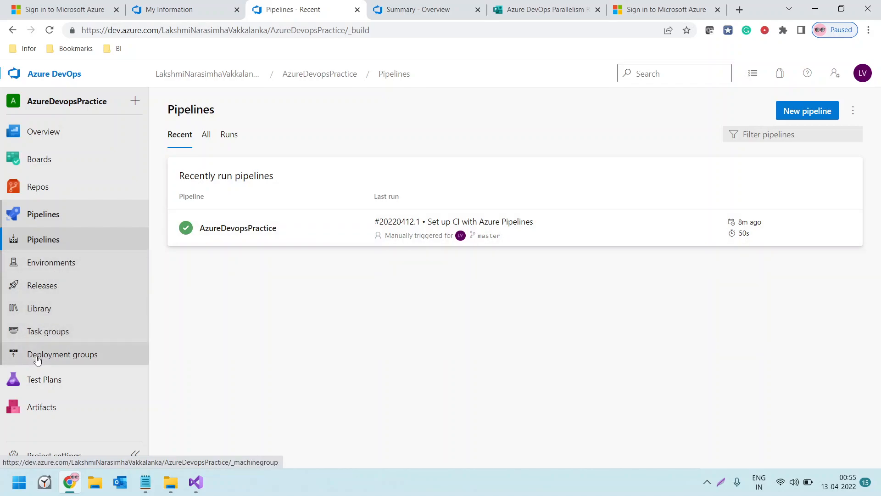
left_click(53, 287)
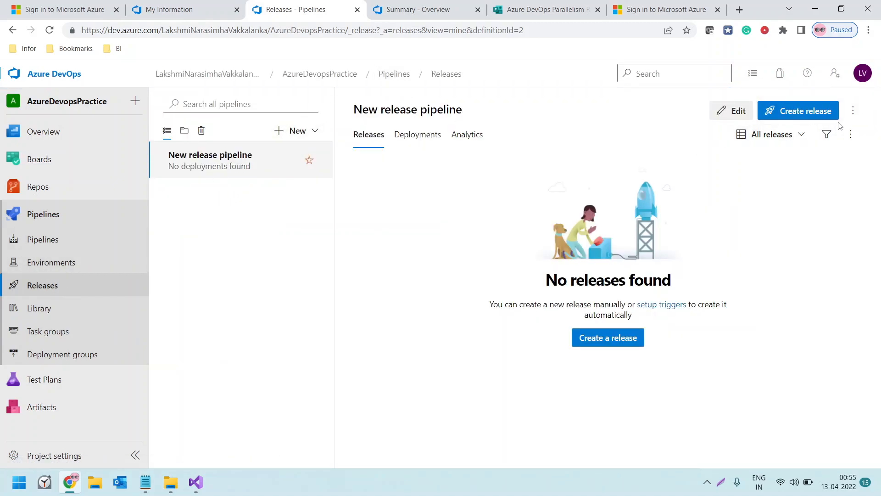
left_click(810, 115)
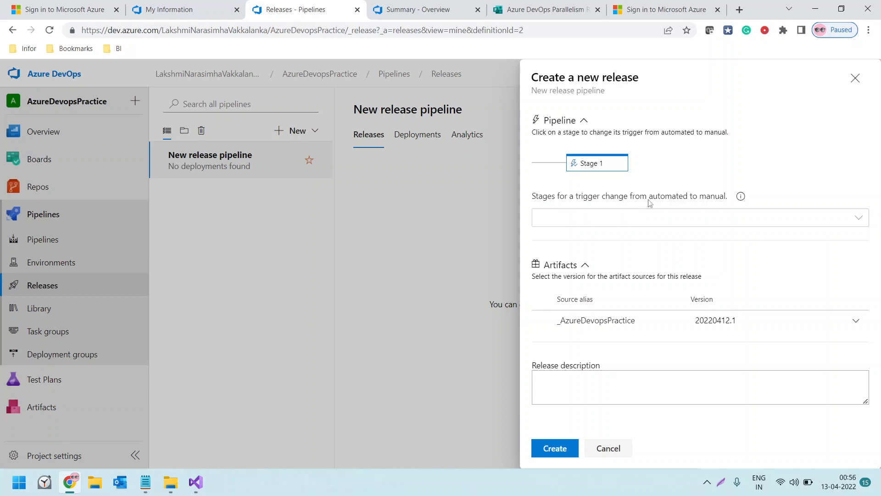
left_click(864, 222)
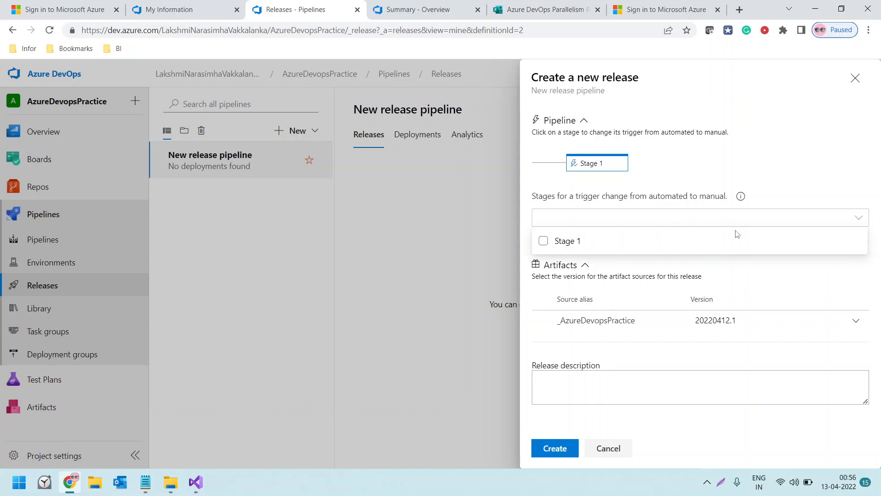
left_click(567, 243)
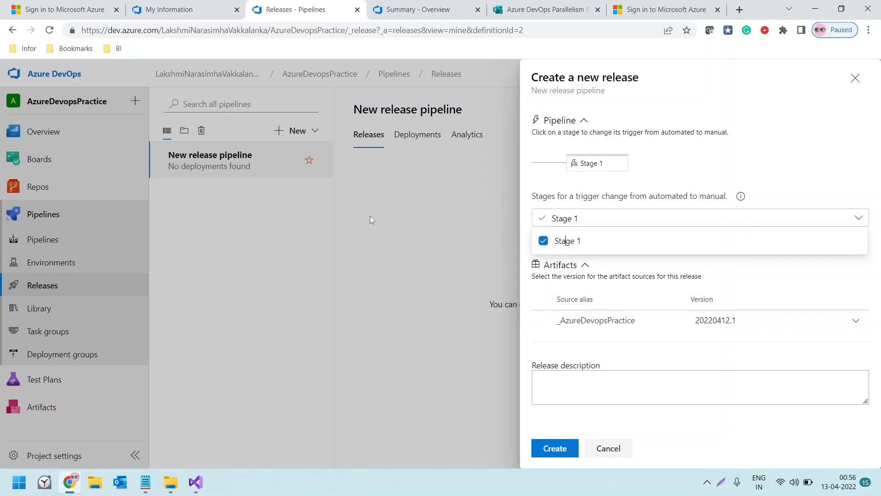
left_click(462, 288)
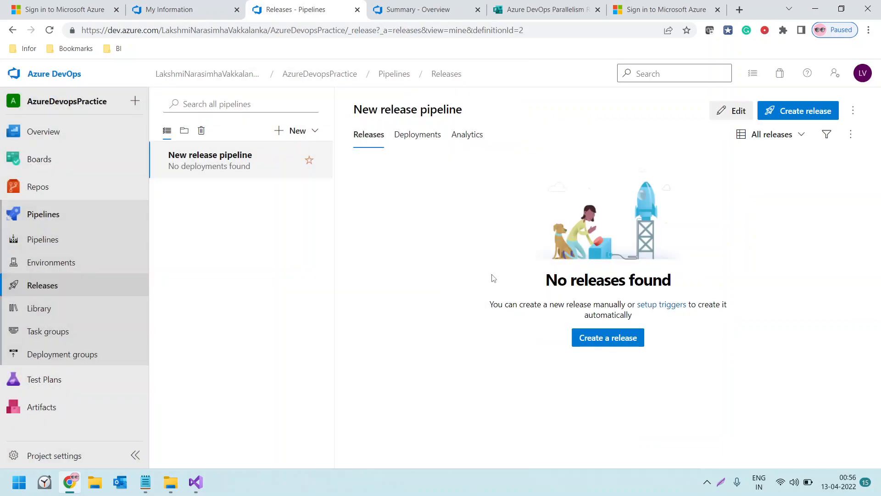
Create a release with Stage 1 switched to a manual trigger and artifact version 20220412.1, leaving the description empty
left_click(832, 115)
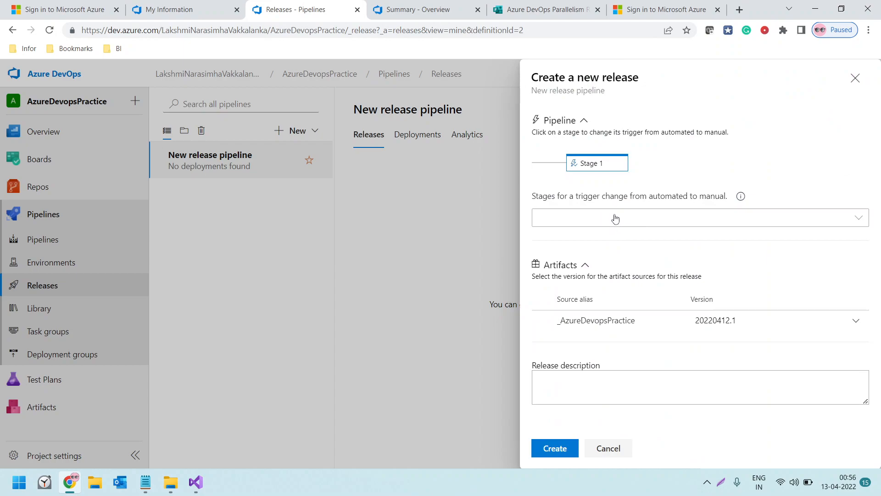
left_click(618, 221)
left_click(544, 240)
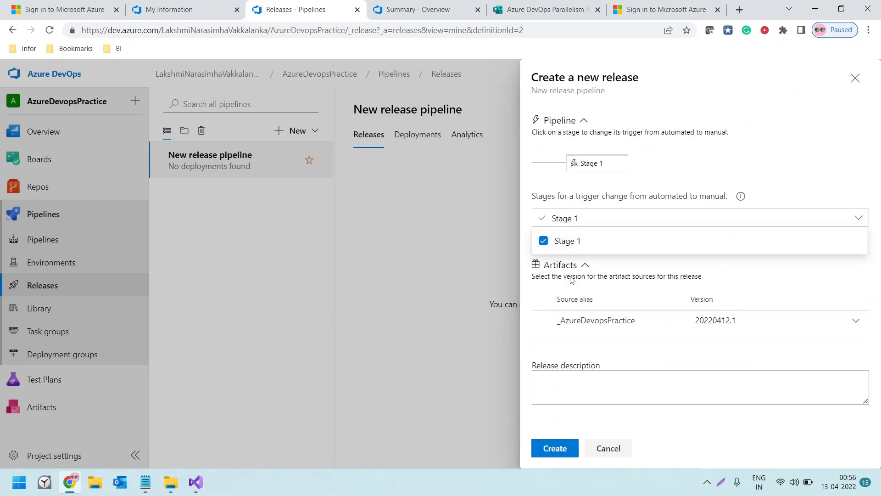
left_click(576, 385)
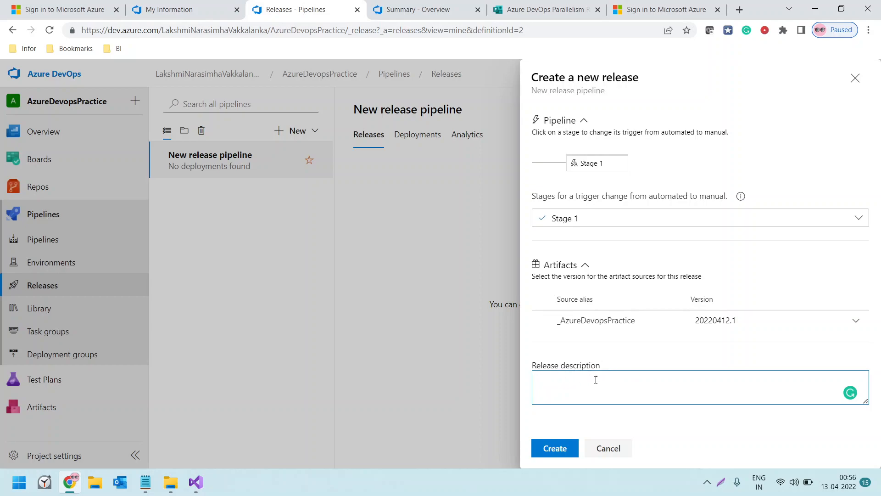
left_click(555, 453)
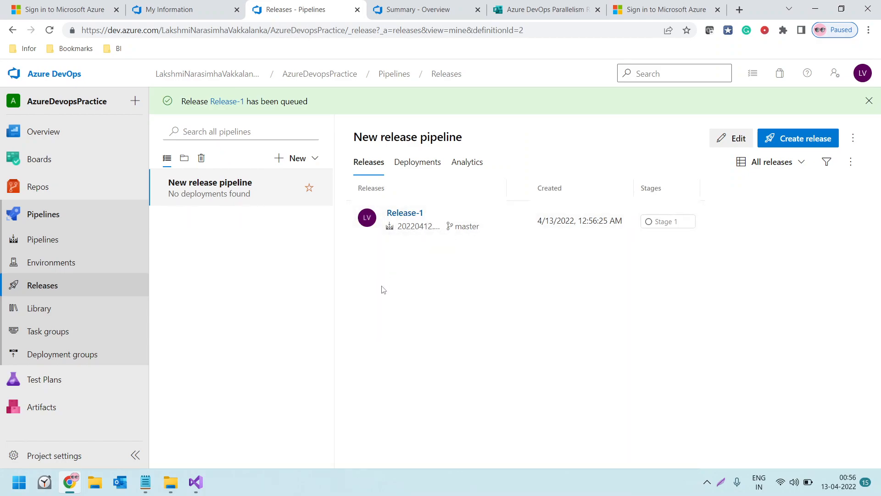
Open Stage 1 of Release-1 and deploy the release to it without a comment
left_click(658, 224)
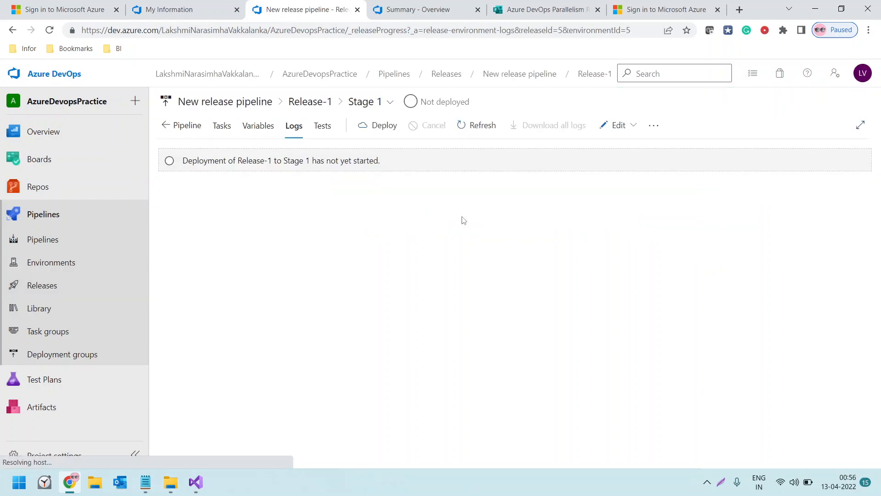
left_click(379, 125)
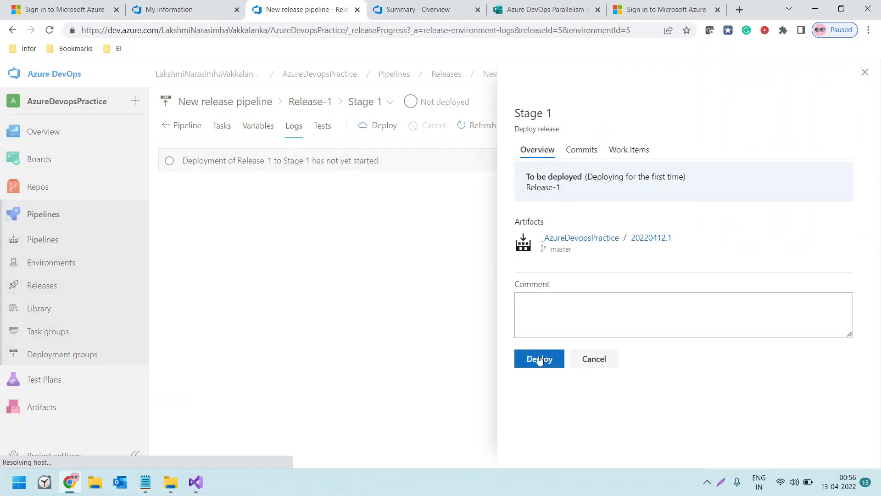
left_click(538, 361)
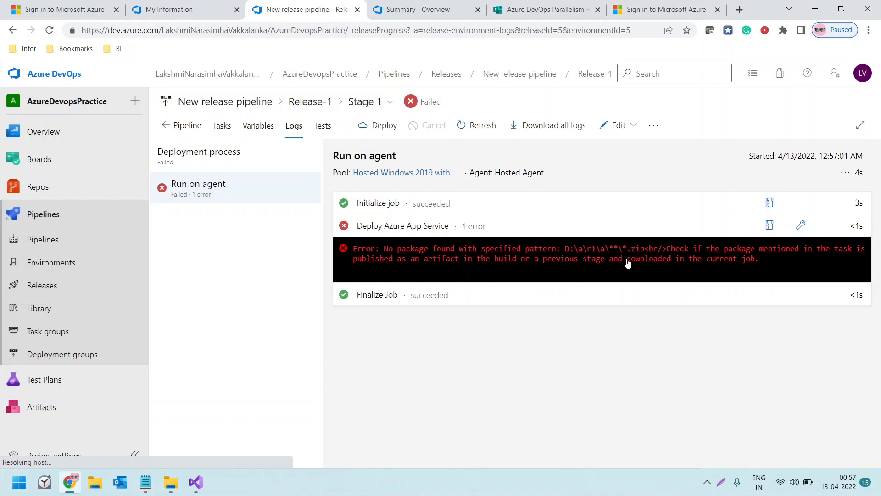
Open the Deploy Azure App Service task's log and select its package error text for copying
left_click_drag(384, 253, 627, 250)
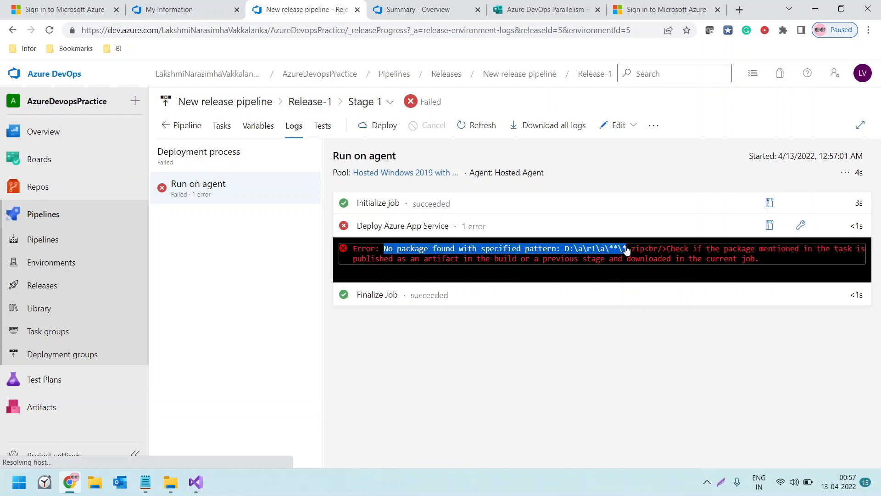
left_click_drag(626, 249, 626, 247)
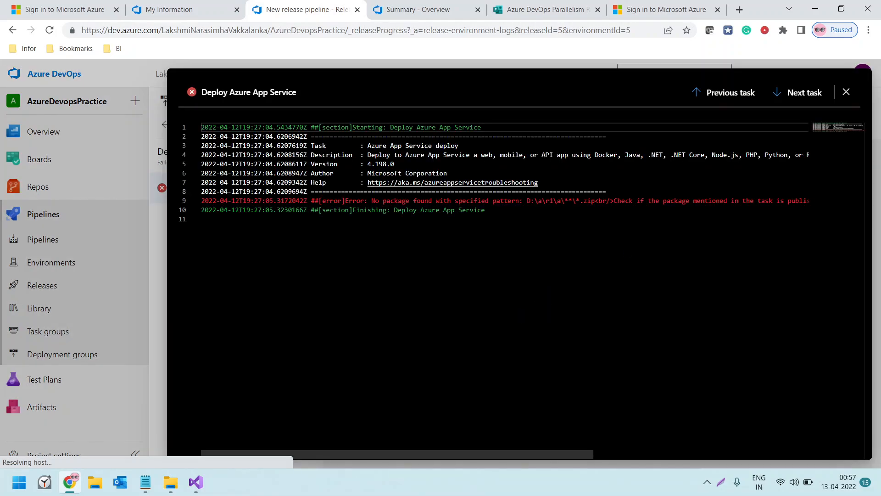
left_click_drag(371, 201, 587, 201)
key("ctrl+c")
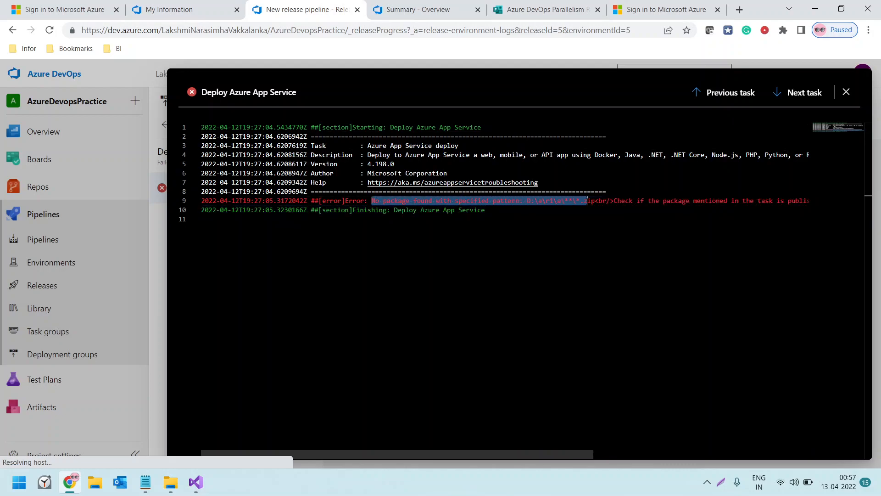
right_click(583, 202)
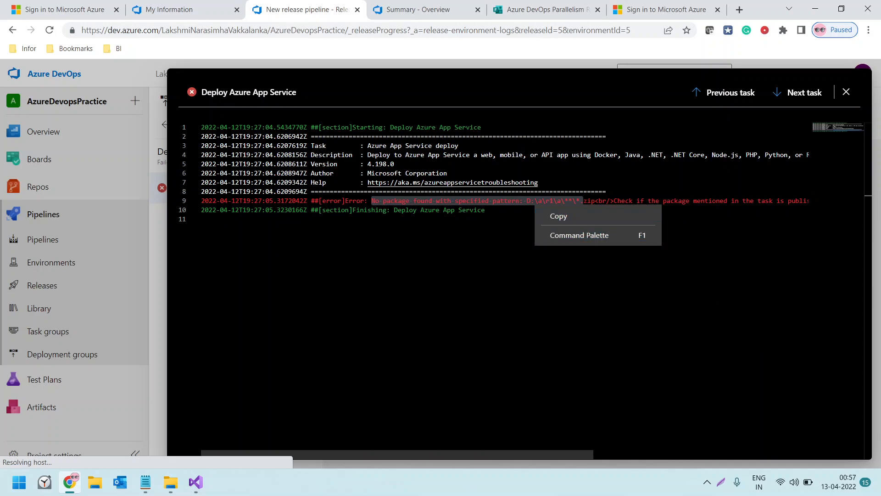
Try to look up the copied error text in a new browser tab, and go back to the deployment task's log
left_click(740, 9)
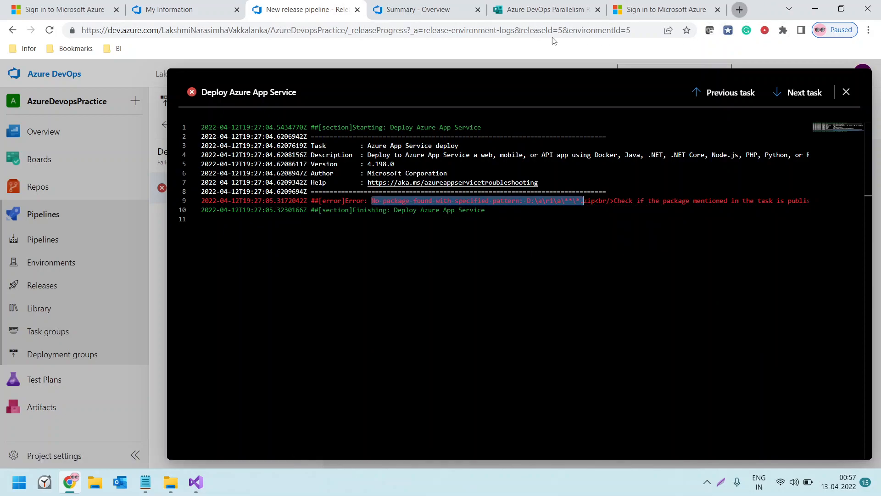
type("https://dev.azure.com/LakshmiNarasimhaVakkalanka/AzureDevopsPractice/_git/AzureDevopsPractice")
key("Return")
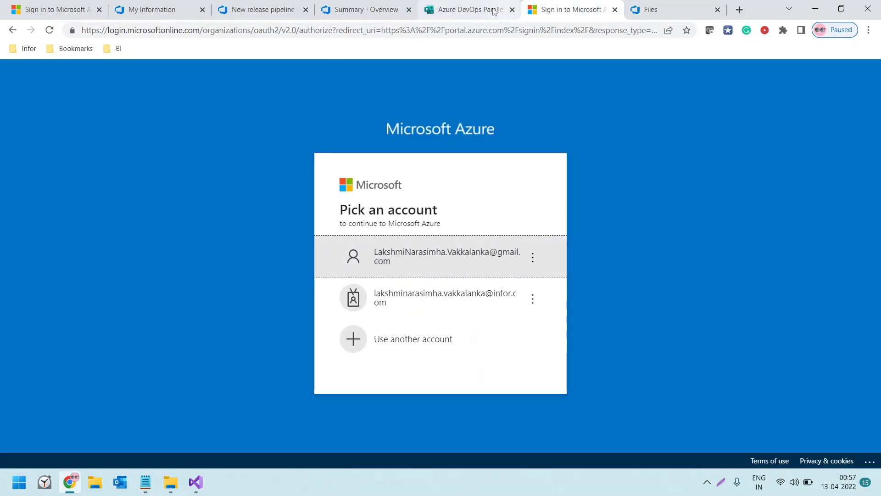
left_click(503, 13)
left_click(572, 10)
left_click(376, 6)
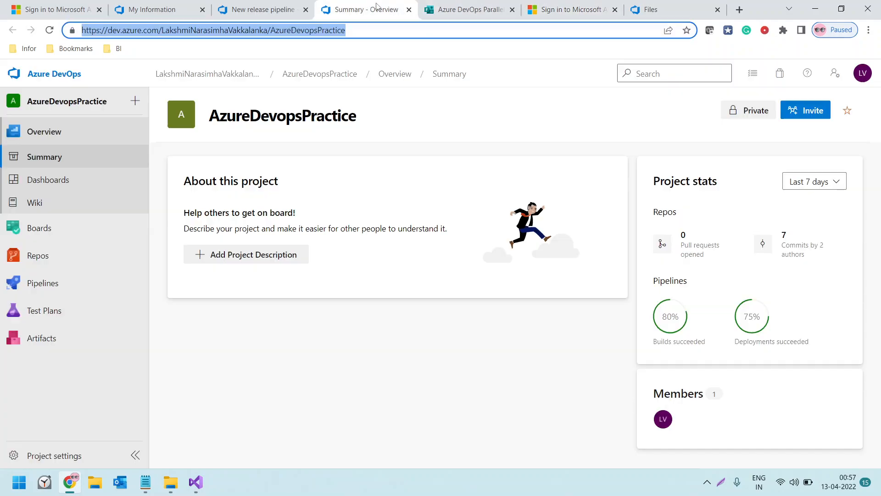
left_click(286, 10)
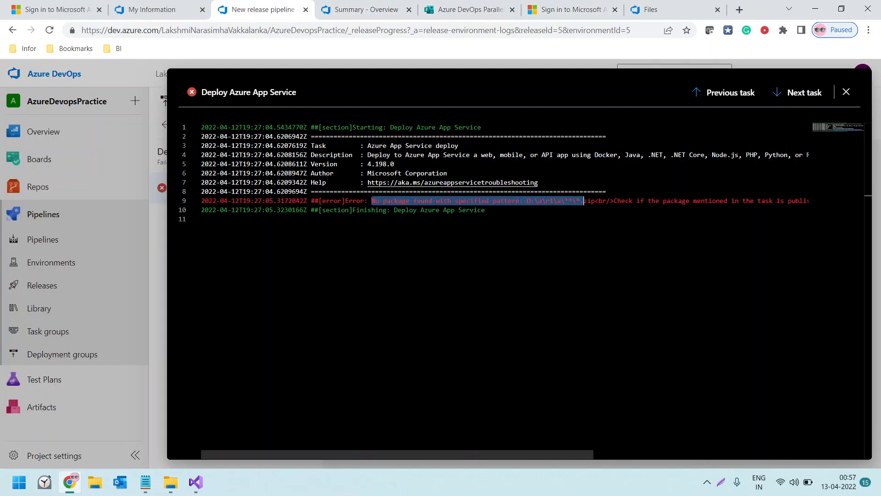
Search the web for the copied package error text and open the Stack Overflow question about this release error
left_click_drag(372, 200, 573, 201)
left_click(654, 14)
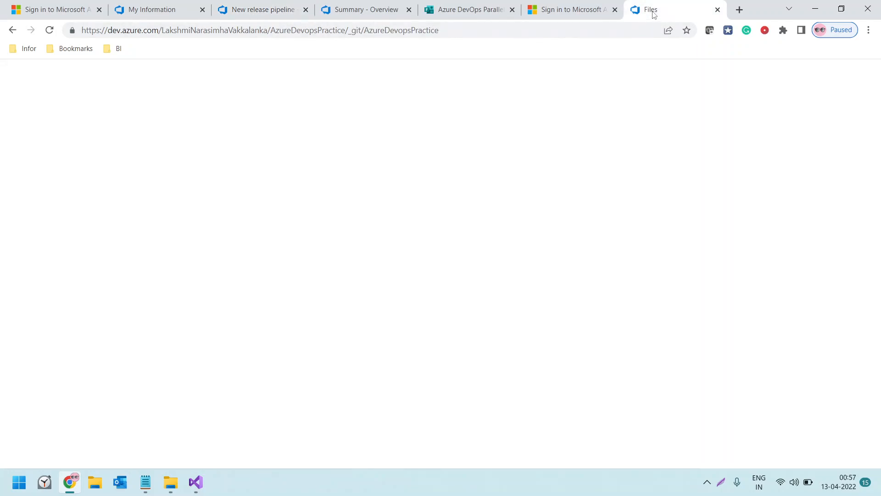
left_click(557, 30)
key("ctrl+v")
key("Return")
left_click(168, 189)
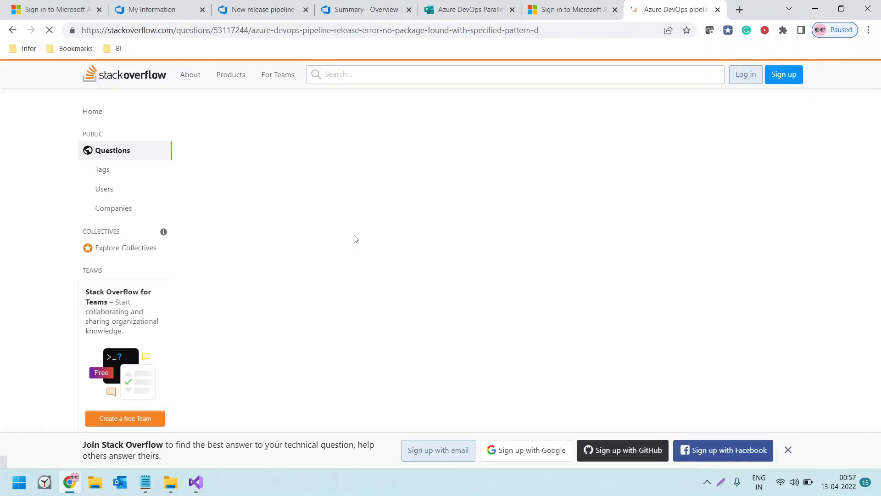
Find the Stack Overflow answer about extending the .yaml file and copy its "- task: PublishBuildArtifacts@1" line
scroll(441, 209, "down", 10)
scroll(336, 247, "down", 15)
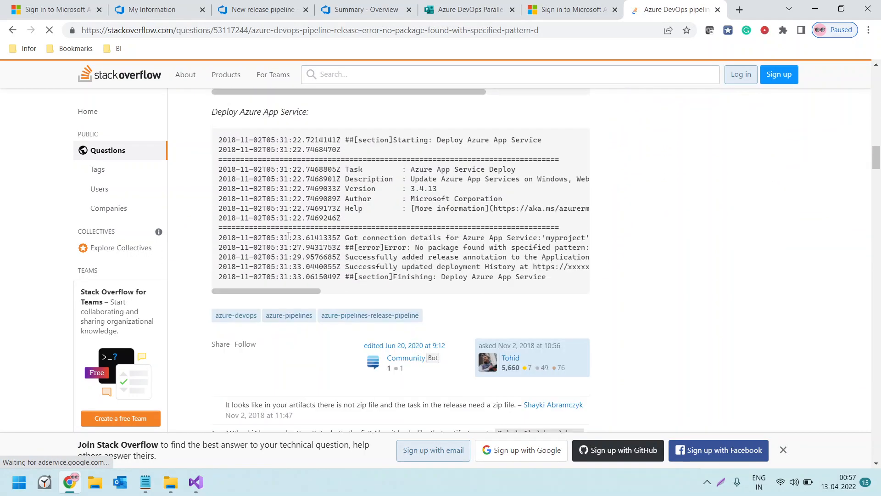
scroll(289, 236, "down", 6)
scroll(354, 228, "down", 3)
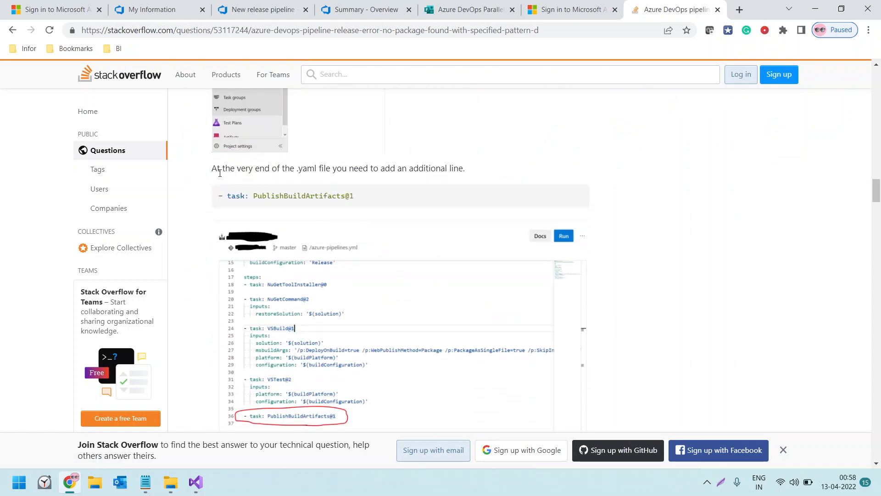
left_click_drag(222, 171, 459, 167)
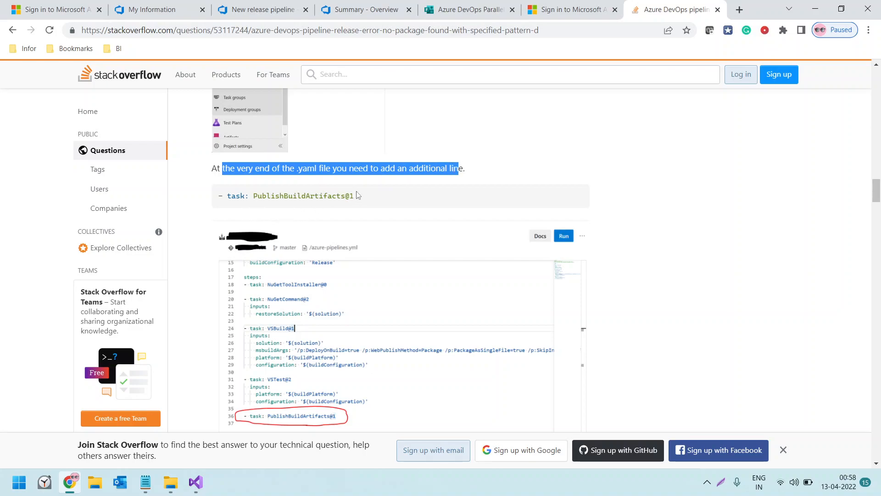
left_click_drag(358, 199, 221, 204)
key("ctrl+c")
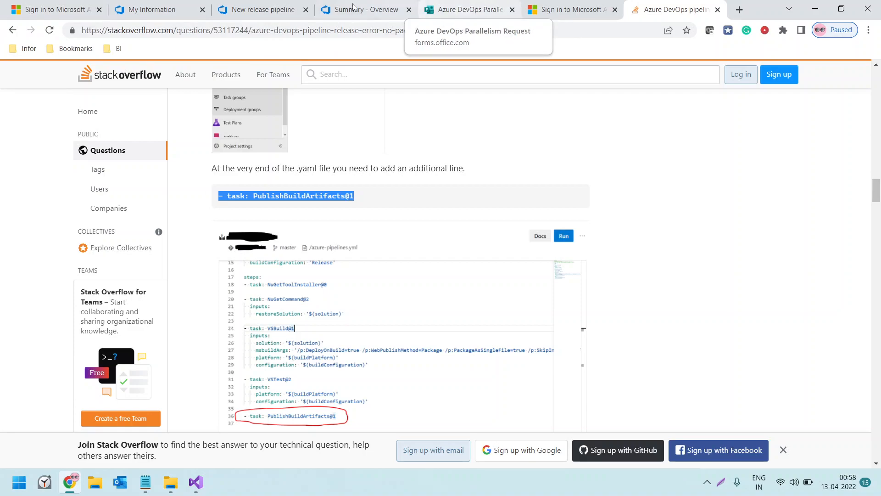
Edit the AzureDevopsPractice pipeline and append "- task: PublishBuildArtifacts@1" at the end of azure-pipelines.yml
left_click(244, 13)
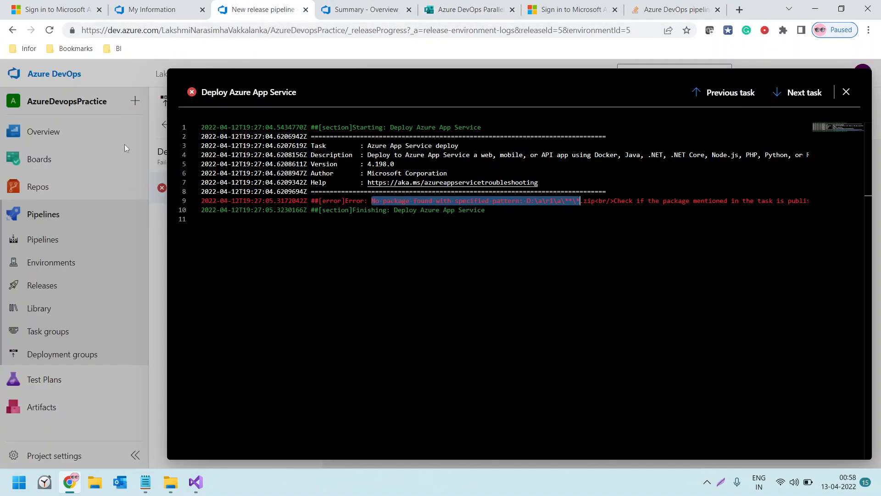
left_click(39, 216)
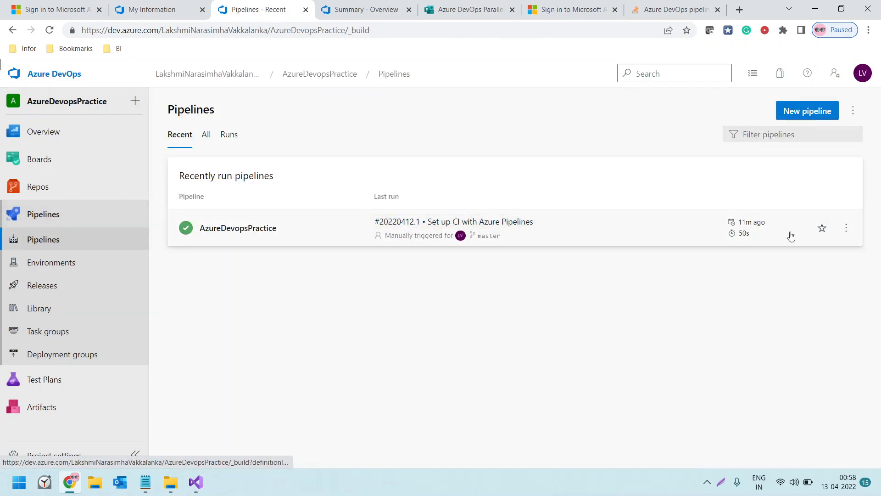
left_click(846, 228)
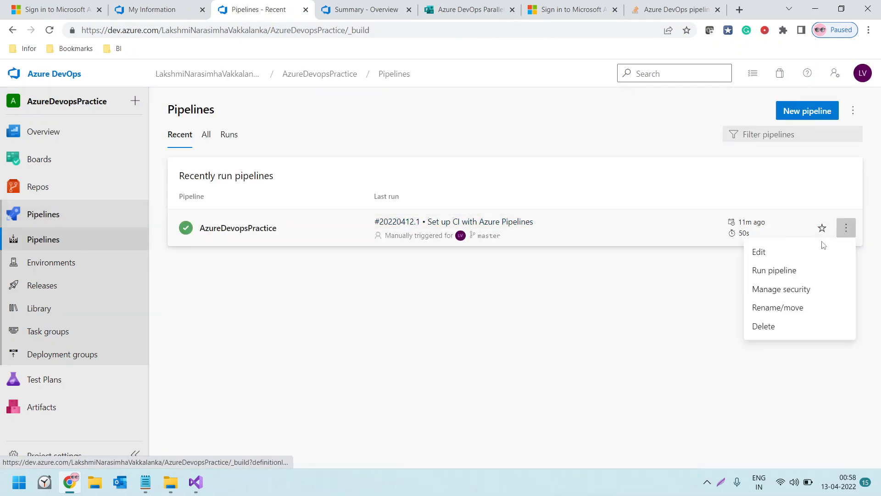
left_click(767, 250)
scroll(276, 323, "down", 5)
left_click(221, 322)
key("Return")
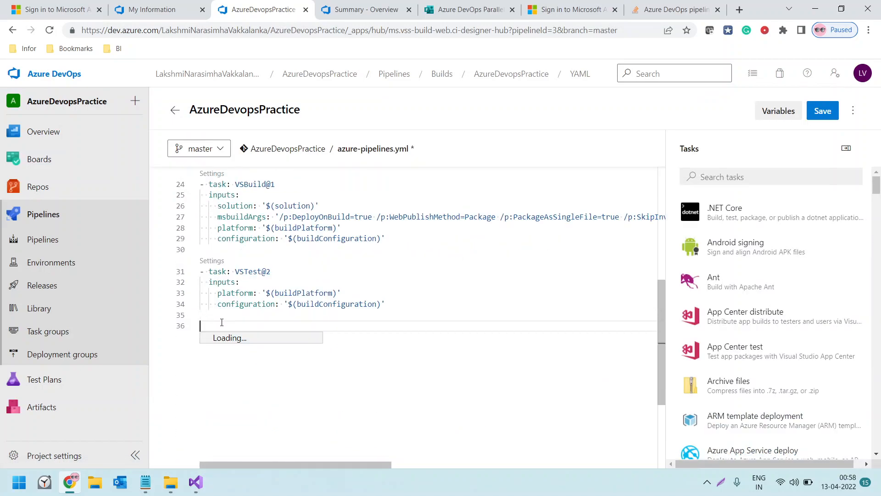
key("ctrl+v")
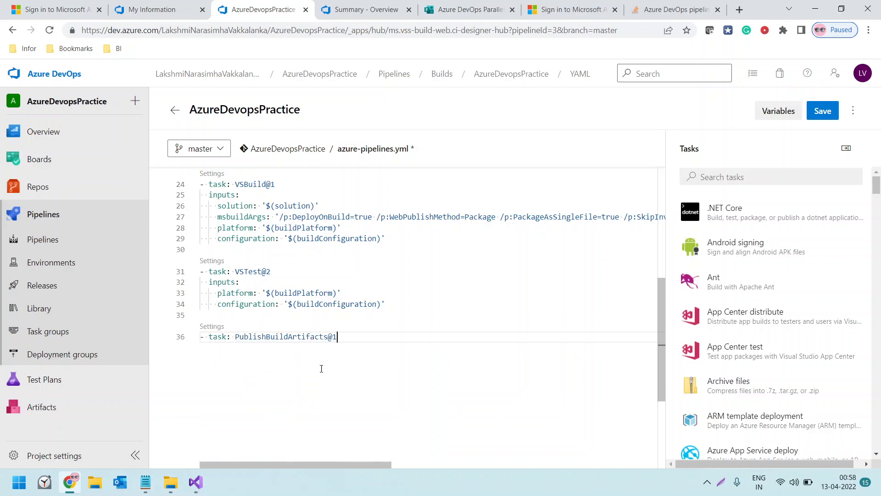
Commit azure-pipelines.yml directly to the master branch with the default message, run the pipeline on master and check its job status
left_click(820, 112)
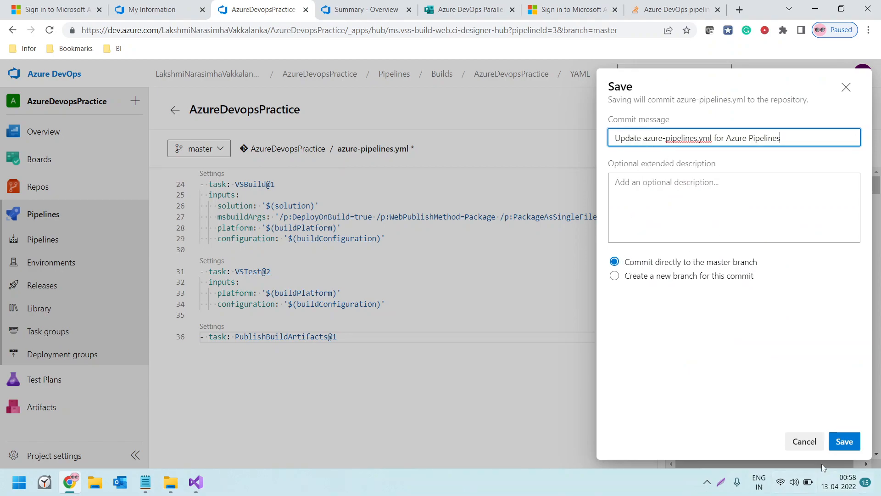
left_click(844, 441)
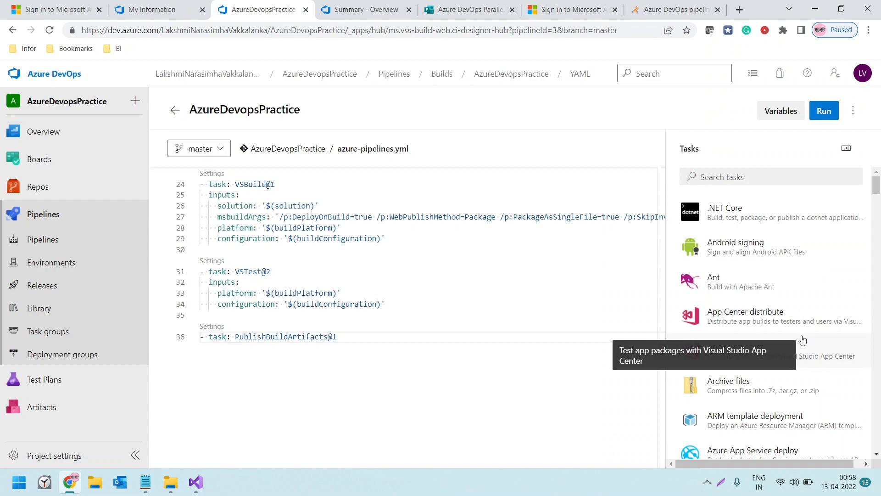
left_click(822, 111)
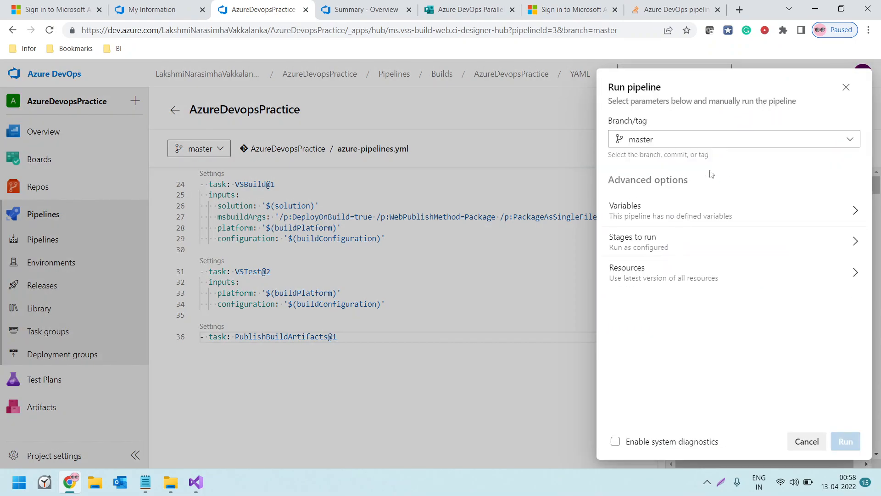
left_click(844, 440)
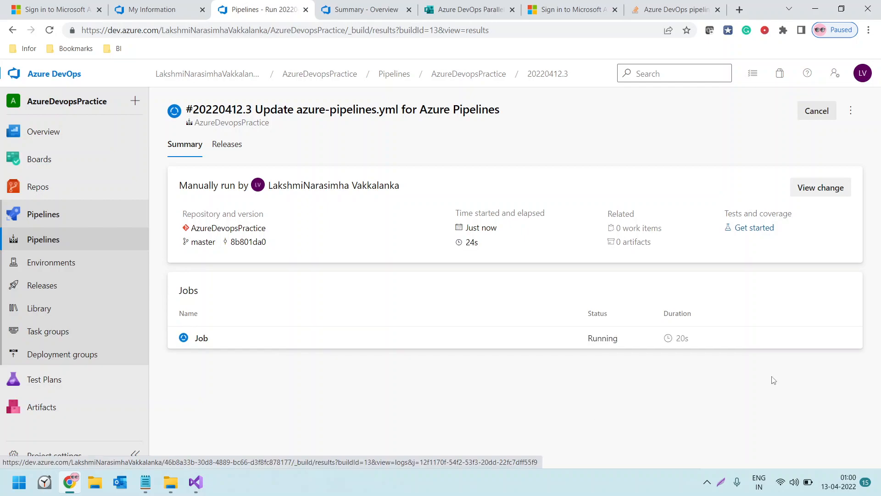
left_click(602, 347)
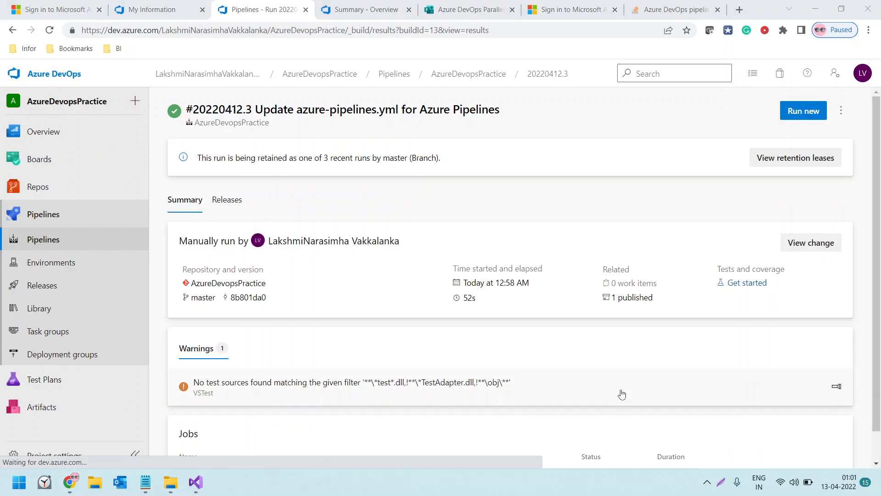
scroll(622, 391, "down", 1)
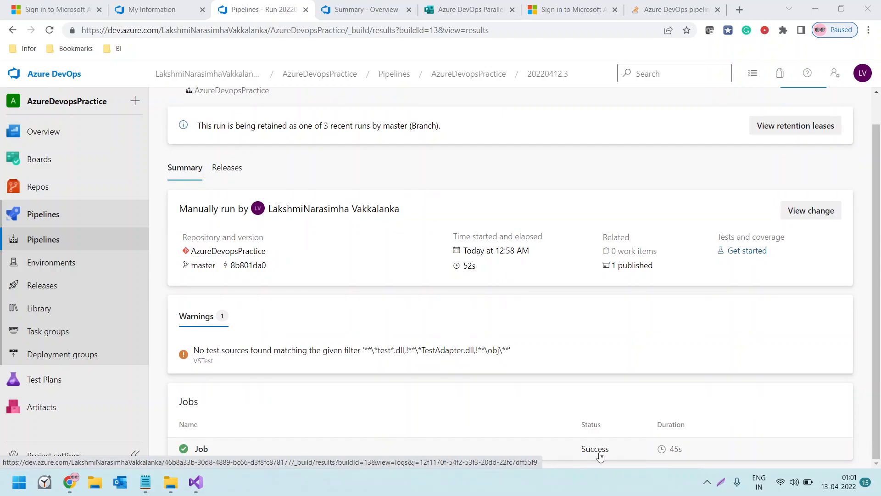
mouse_move(677, 457)
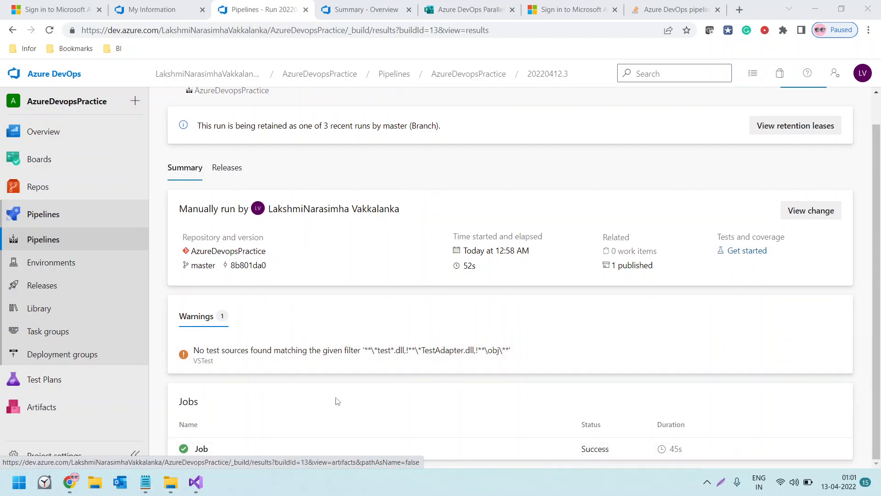
Open Release-3 from the releases list and monitor the deployment progress of its Stage 1
left_click(44, 286)
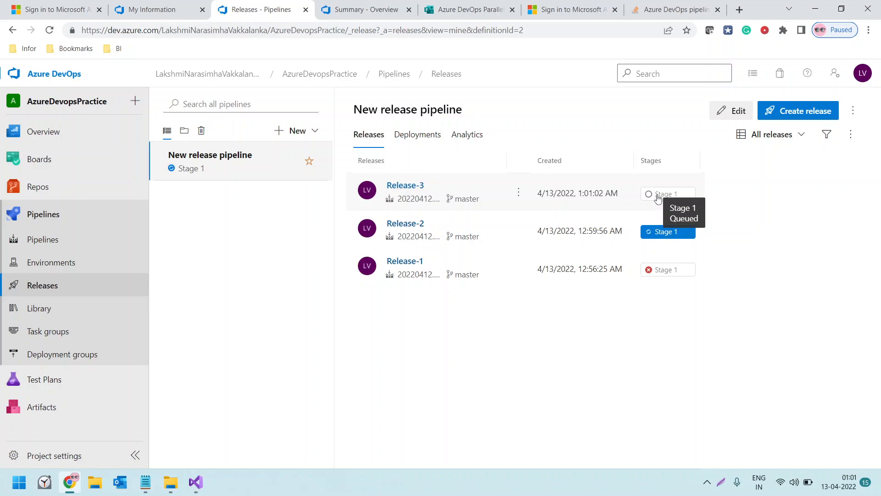
left_click(657, 198)
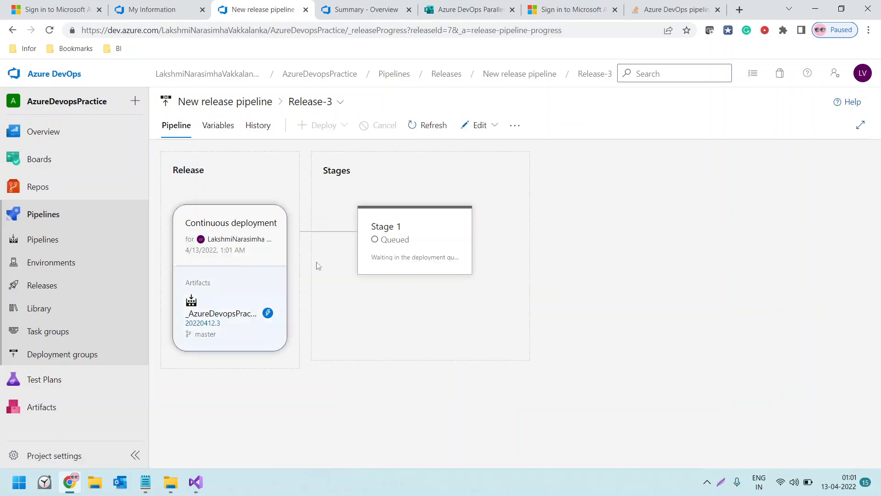
mouse_move(397, 288)
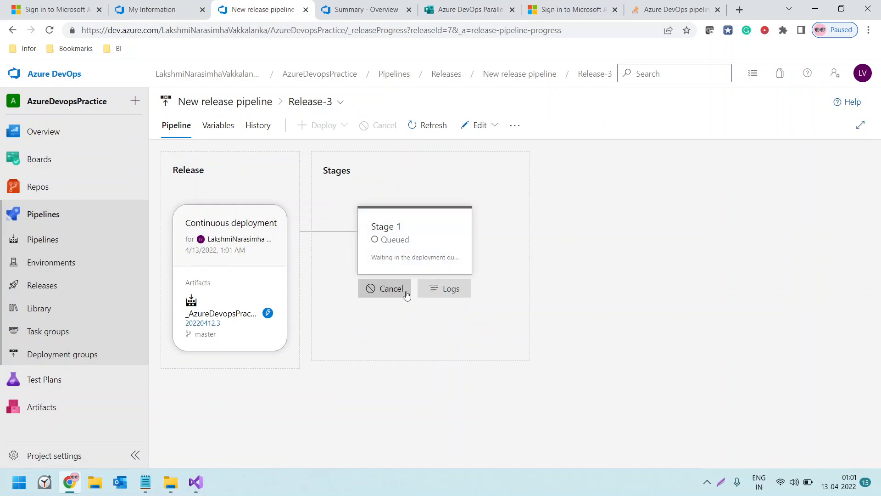
left_click(437, 262)
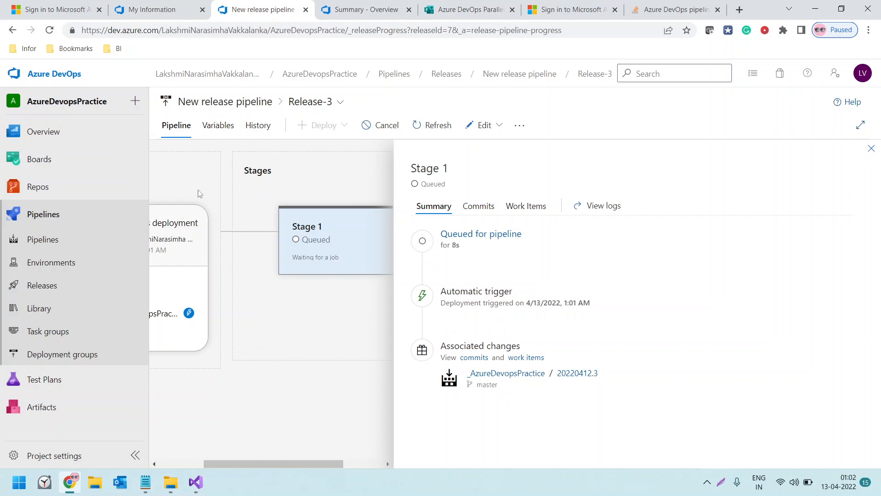
left_click_drag(275, 465, 194, 457)
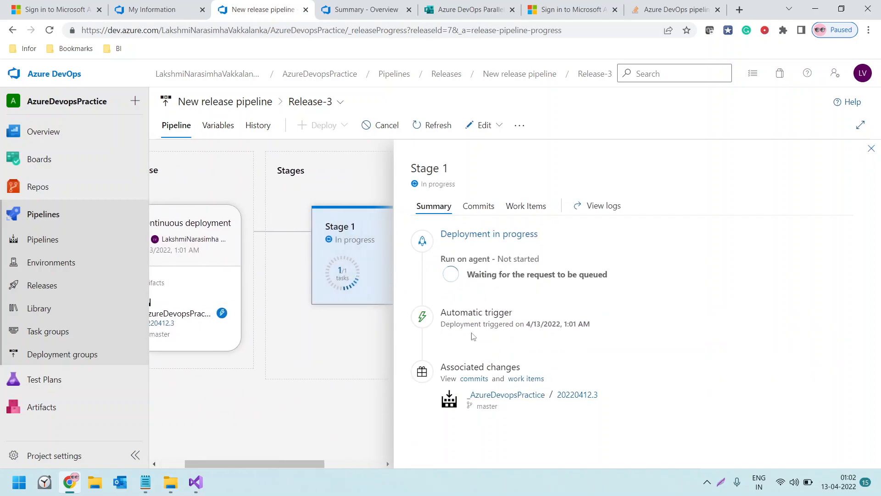
mouse_move(373, 290)
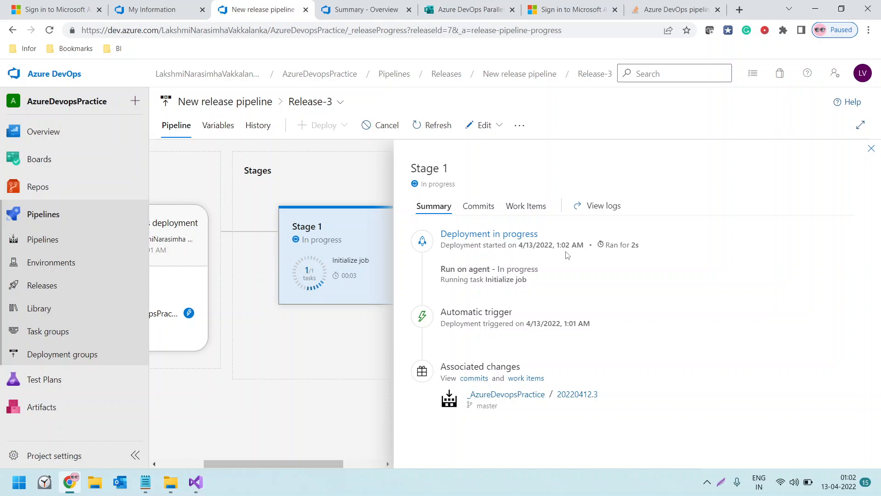
double_click(636, 245)
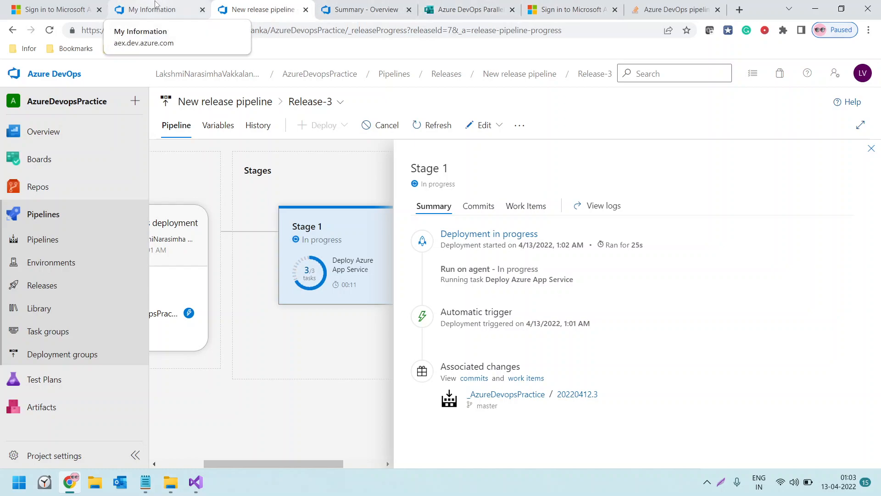
Reload the Azure portal in its existing browser tab and sign in with the Gmail account and its saved password
left_click(388, 6)
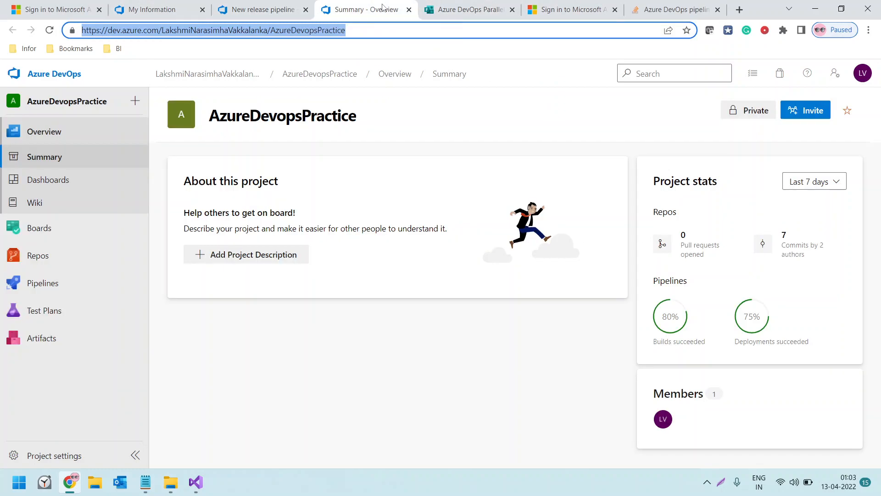
left_click(451, 8)
left_click(561, 8)
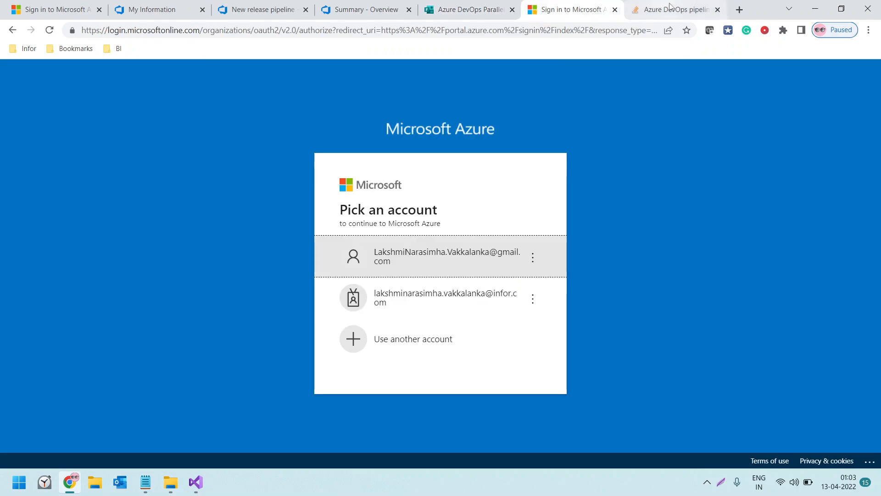
left_click(199, 30)
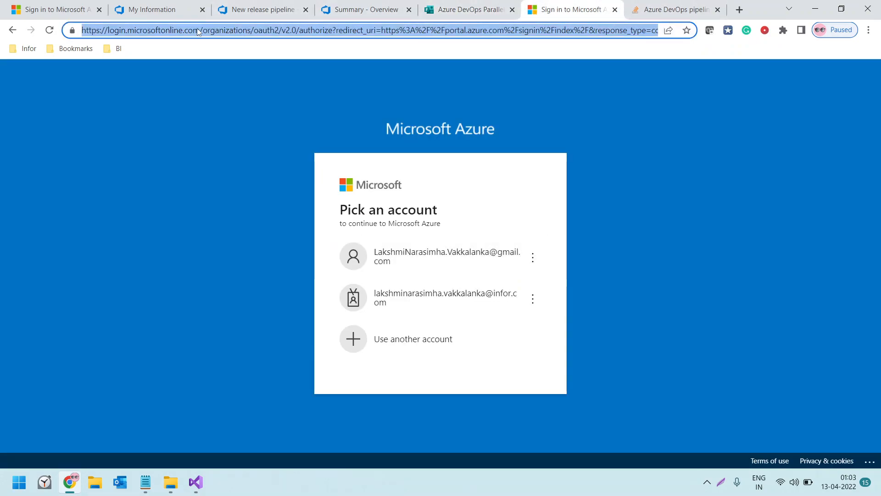
type("portal.azure.com")
key("Return")
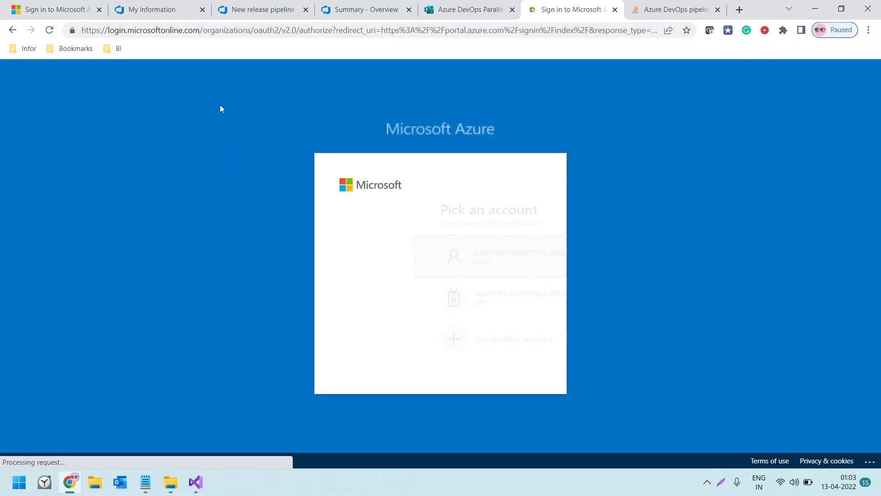
left_click(404, 252)
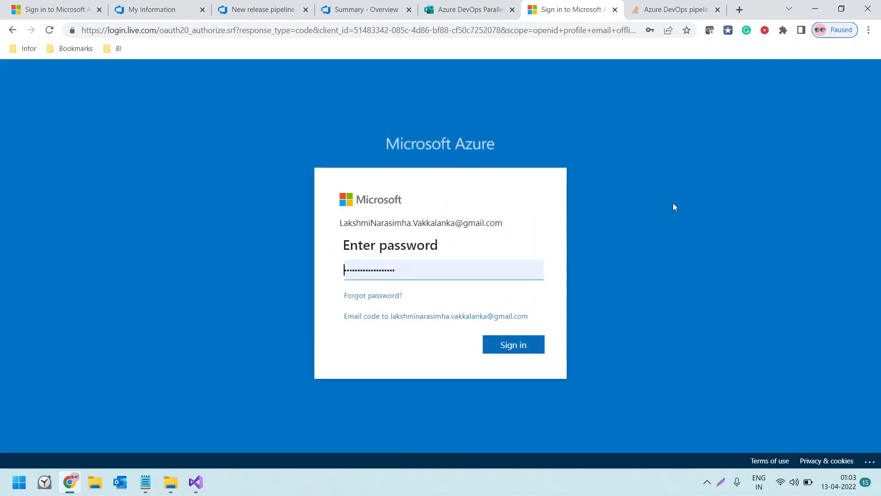
left_click(493, 350)
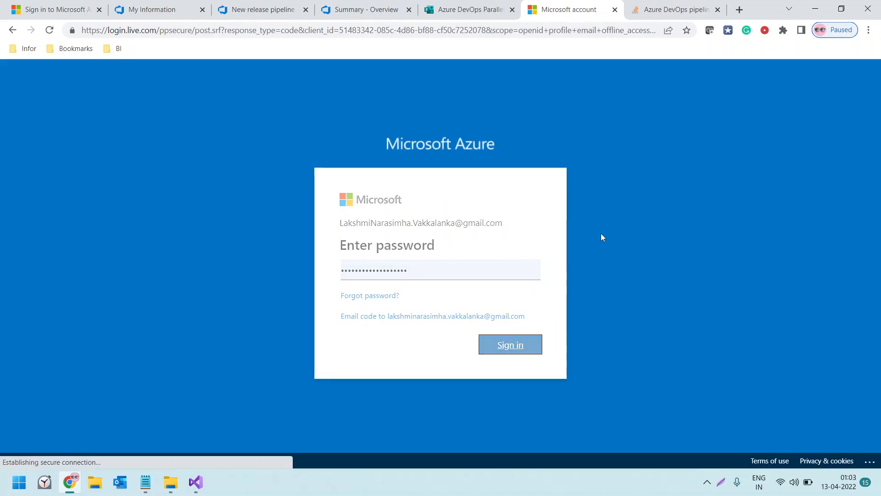
left_click(511, 339)
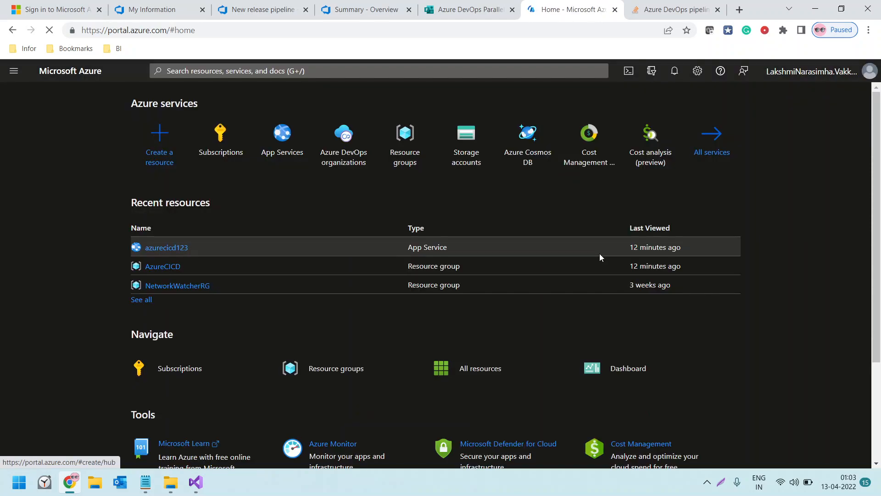
Open the App Services list in the Azure portal, checking Release-3's Stage 1 status while it loads
left_click(282, 136)
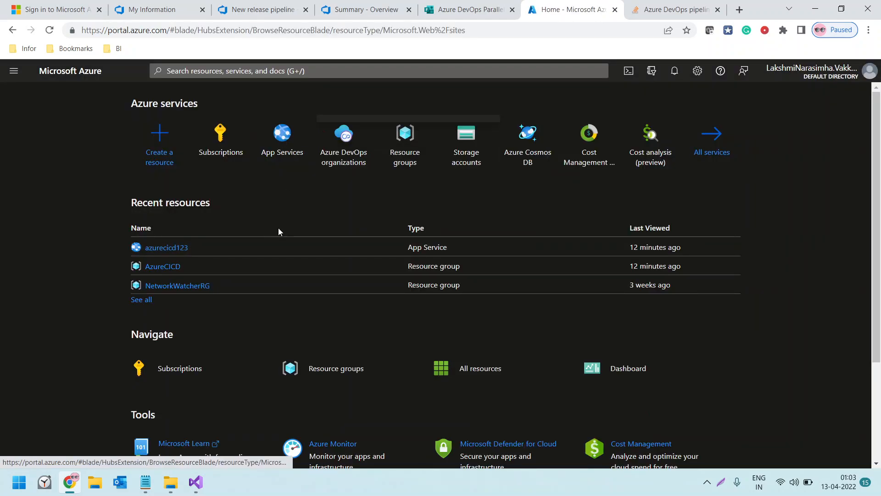
left_click(241, 5)
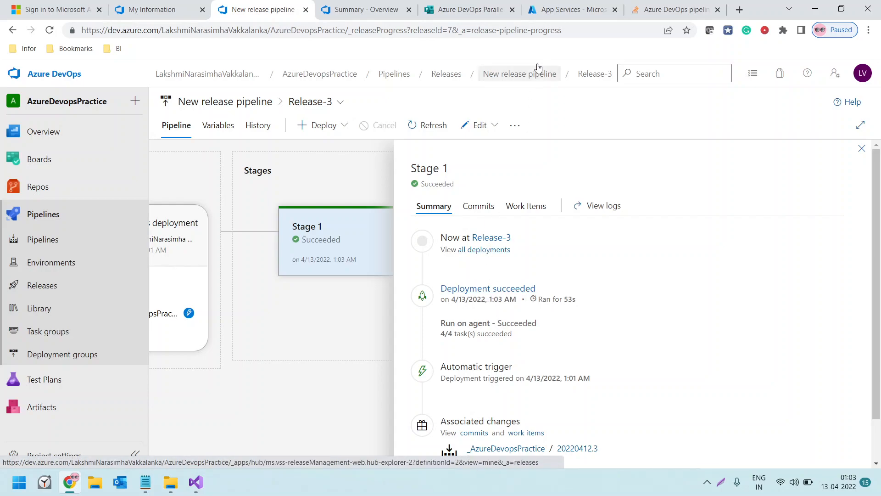
left_click(567, 10)
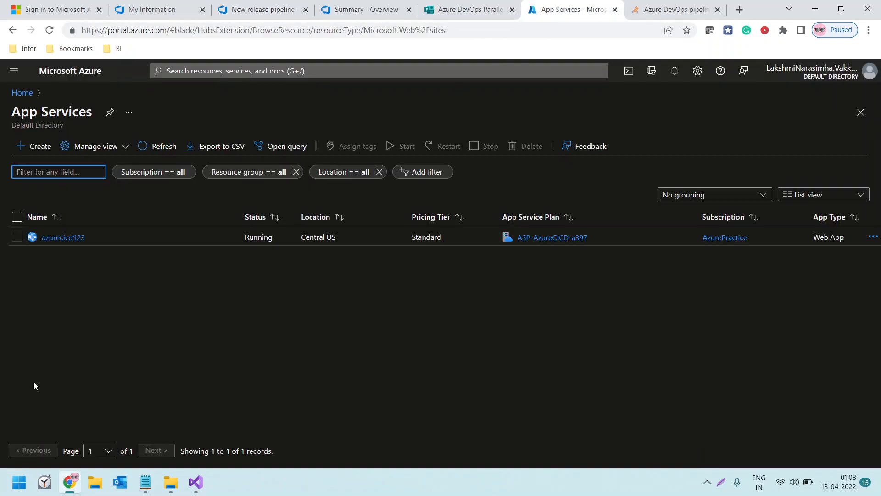
Open the azurecicd123 app service, copy its URL and paste it into a new browser tab with a trailing slash
left_click(57, 238)
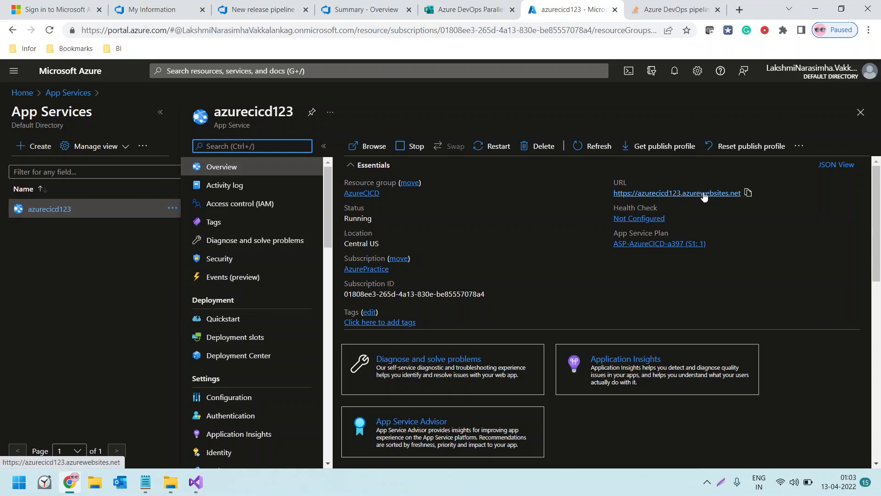
left_click(749, 192)
left_click(740, 9)
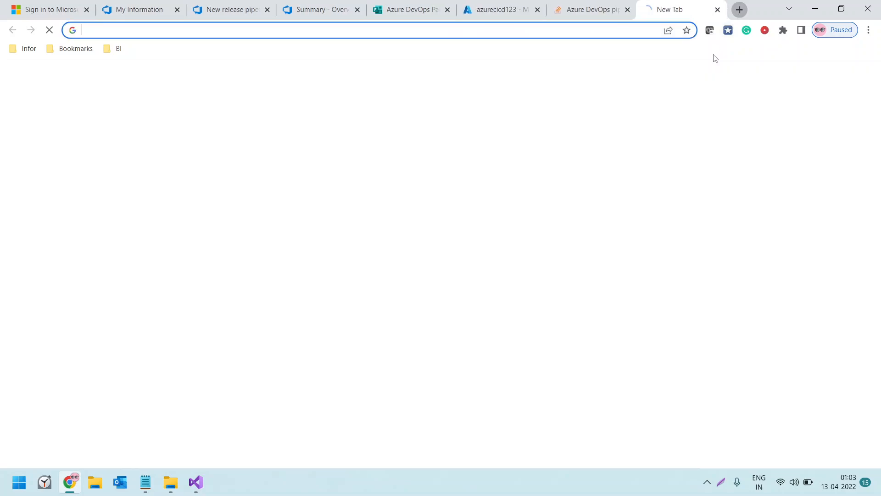
key("ctrl+v")
type("/")
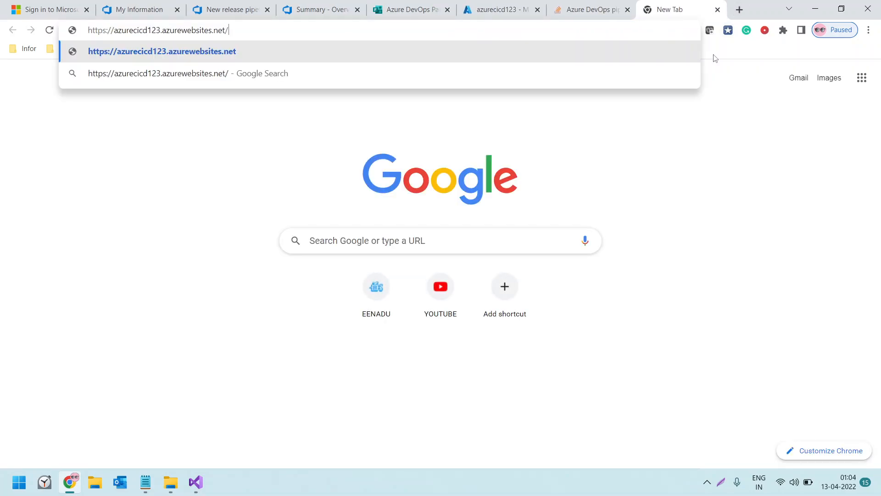
Switch to Visual Studio, open WeatherForecastController.cs from the Controllers folder and copy the controller's class name
left_click(198, 483)
left_click(871, 115)
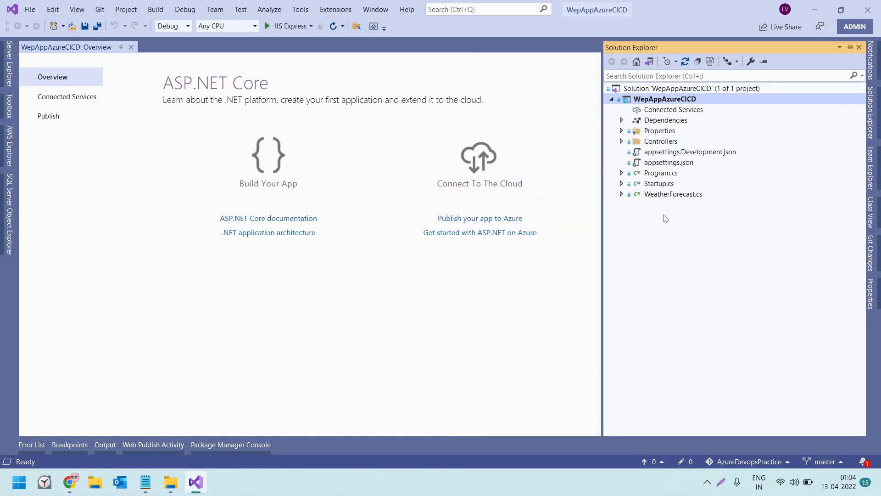
left_click(622, 142)
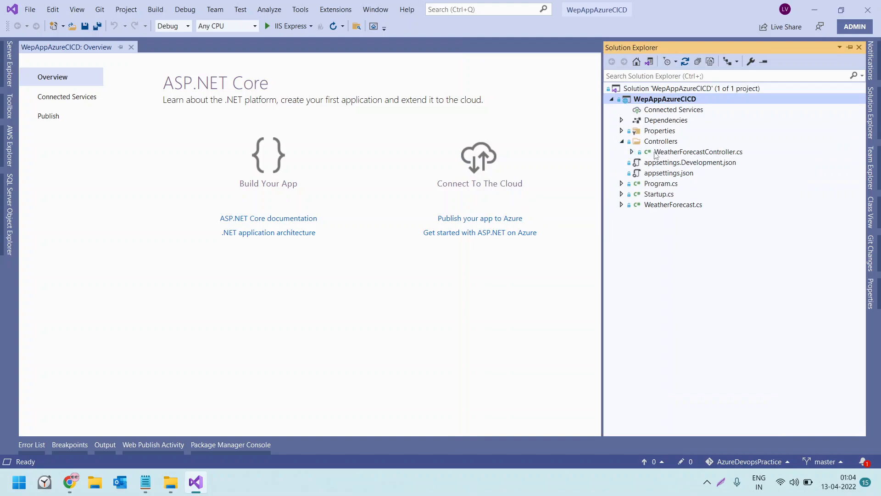
left_click(652, 154)
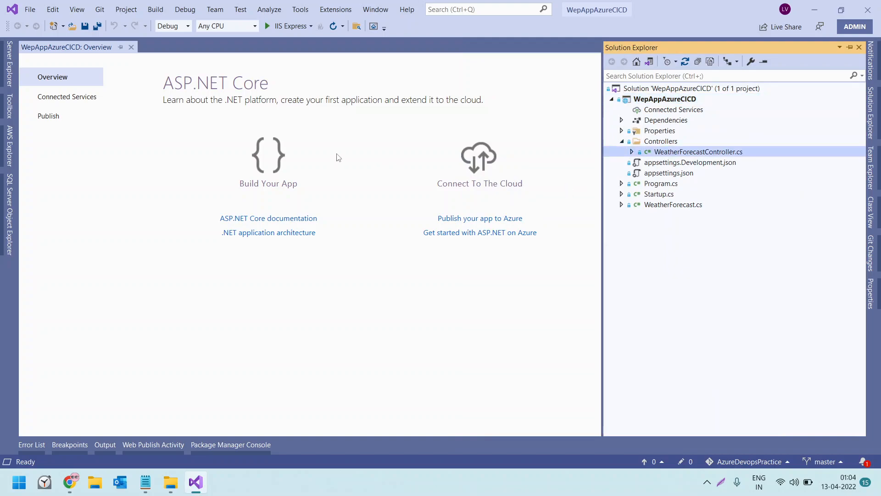
key("Return")
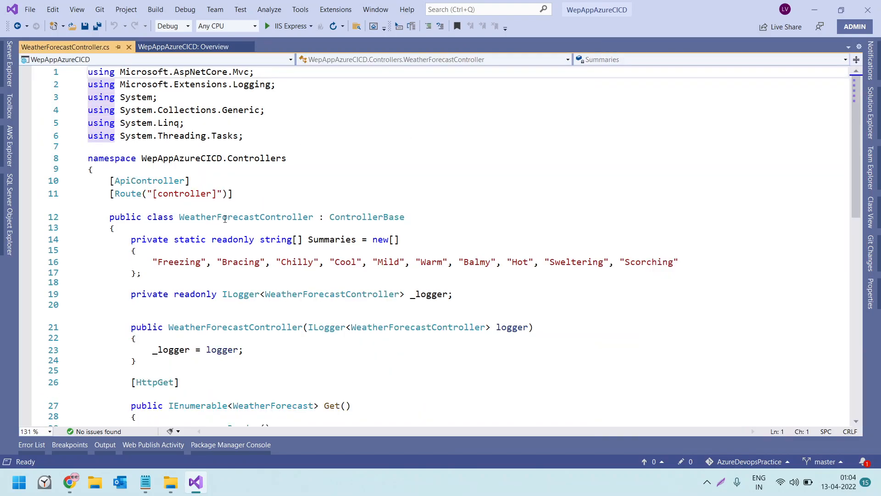
double_click(225, 218)
Return to Chrome, append WeatherForecastController to the azurecicd123.azurewebsites.net address and load it
key("alt+Tab")
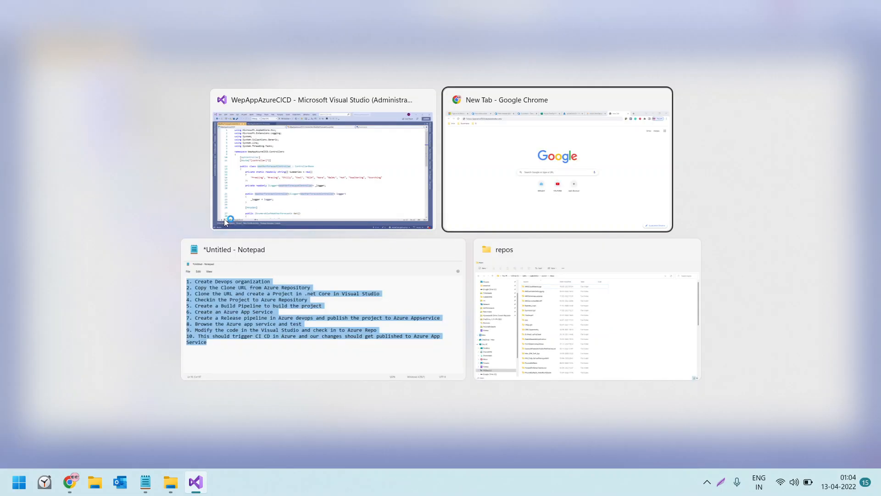
left_click_drag(84, 31, 219, 31)
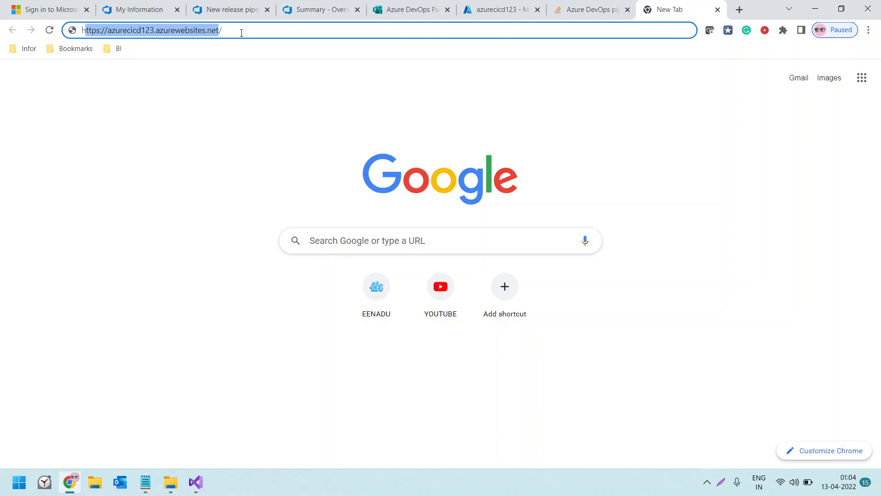
left_click(237, 31)
key("ctrl+v")
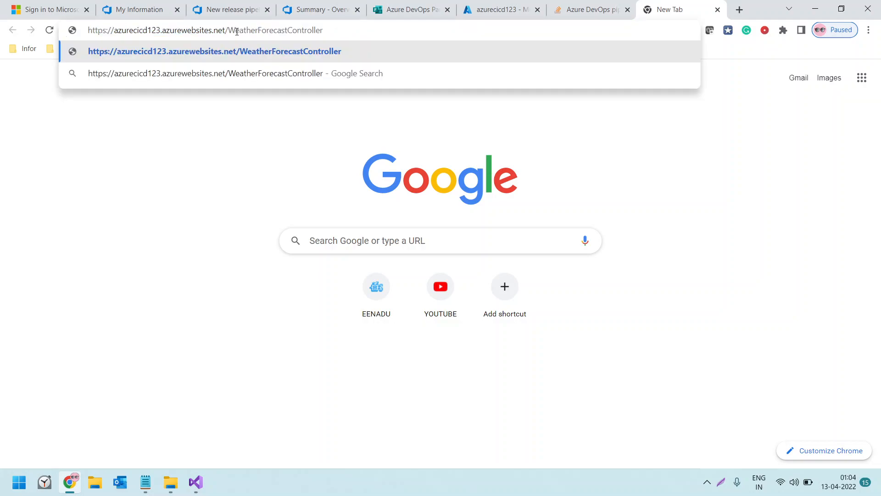
key("Return")
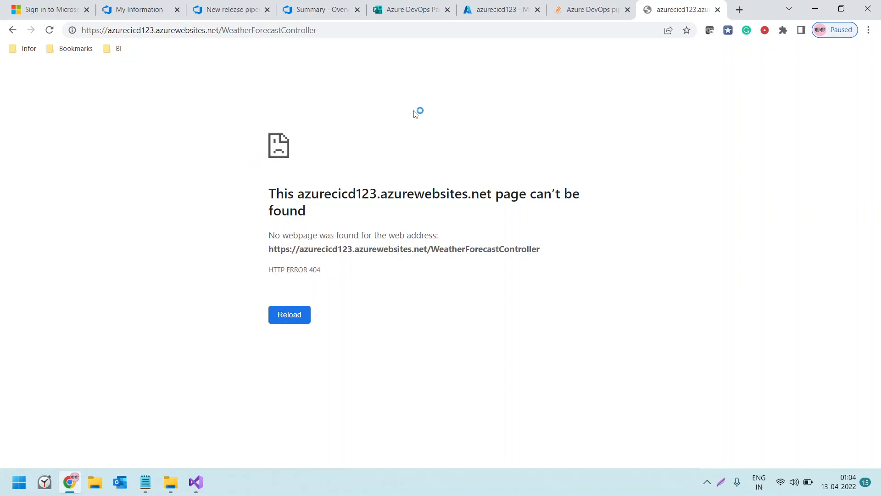
Return to the azurecicd123 app service in the Azure portal and look over its overview details
left_click(591, 13)
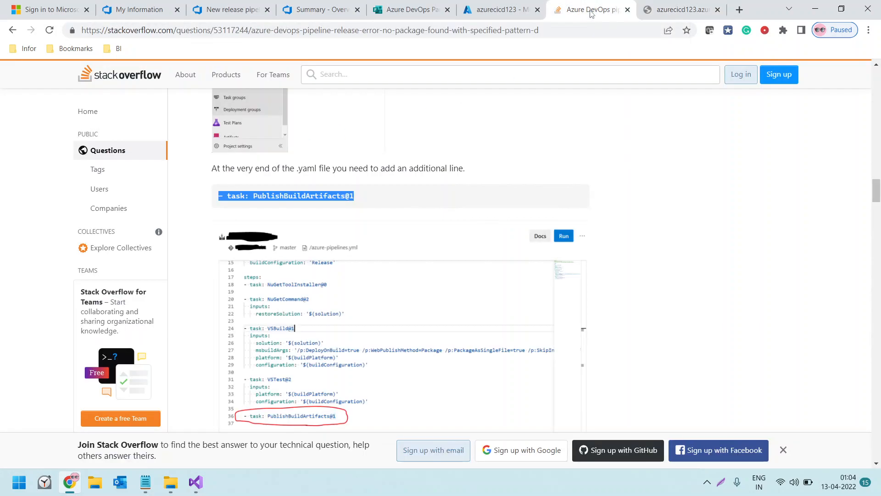
left_click(477, 13)
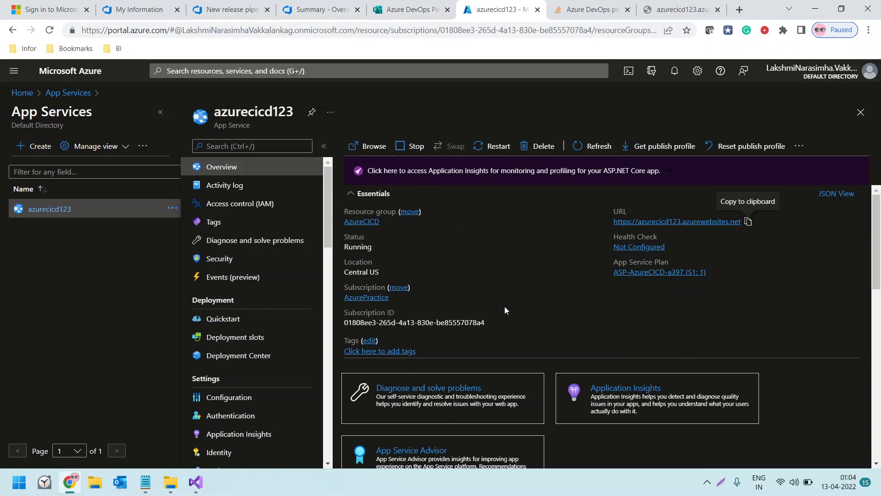
scroll(494, 299, "down", 2)
scroll(495, 298, "up", 2)
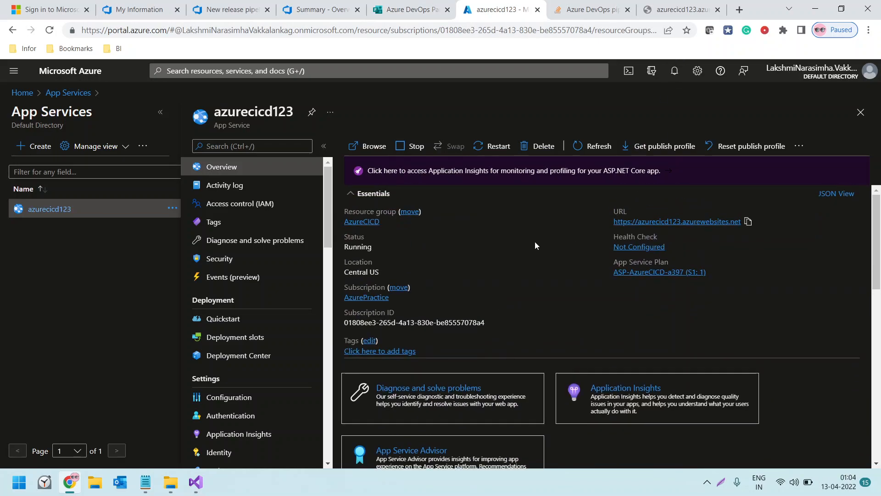
Reload the deployed app's WeatherForecastController page repeatedly to check whether it responds
left_click(663, 12)
key("F5")
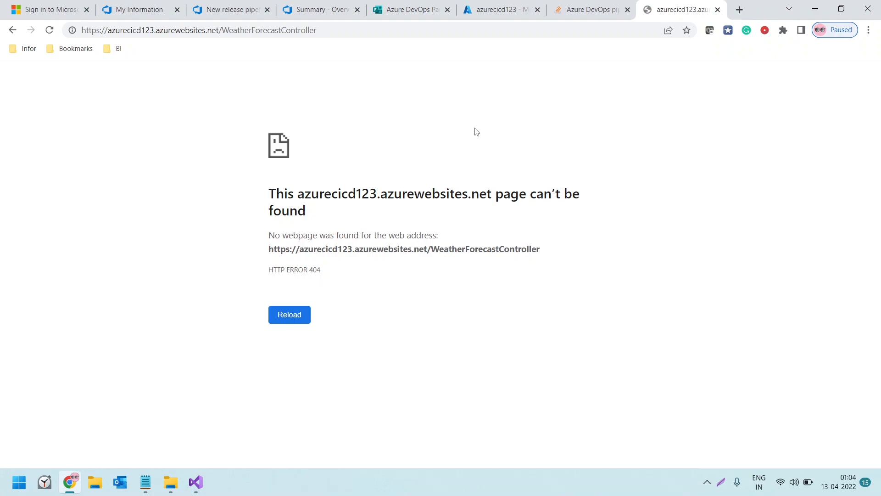
key("F5")
key("F5")
key("F5")
key("F5")
key("F5")
key("F5")
key("F5")
key("F5")
key("F5")
Examine the azurecicd123 app service's navigation options, overview details and metric charts in the Azure portal
left_click(471, 8)
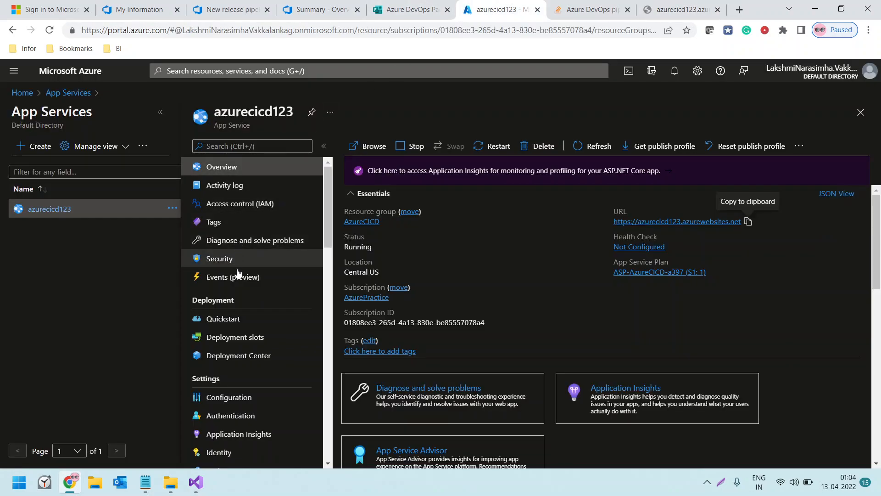
scroll(262, 312, "down", 1)
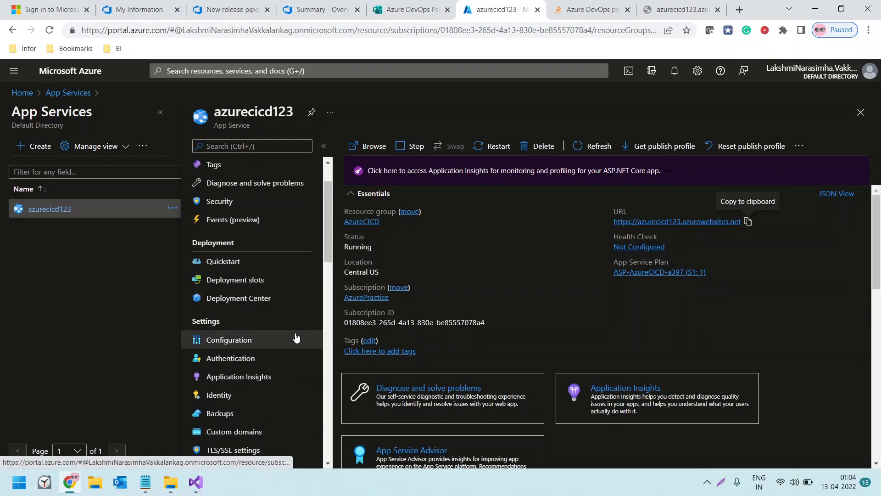
scroll(301, 324, "up", 1)
scroll(301, 321, "up", 1)
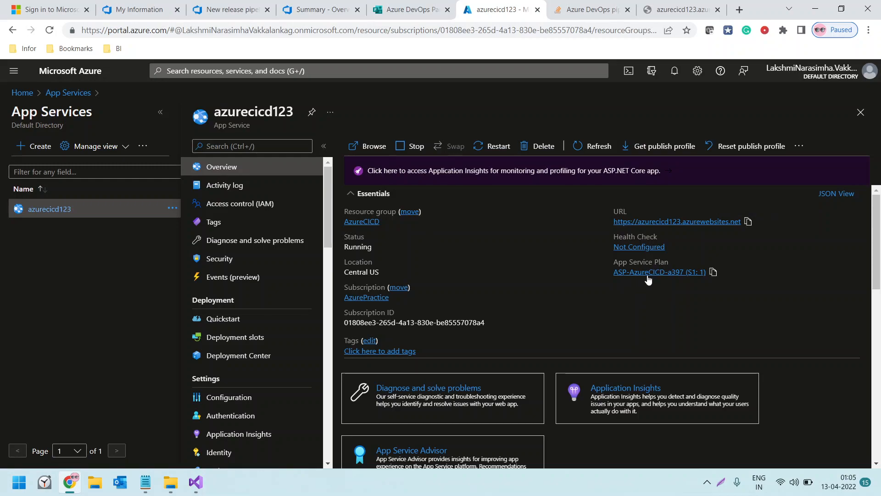
scroll(544, 315, "down", 4)
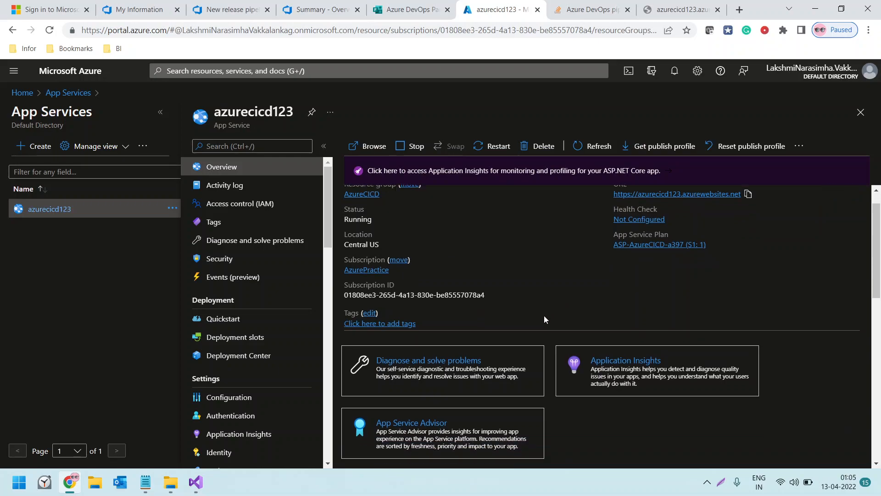
scroll(544, 315, "down", 7)
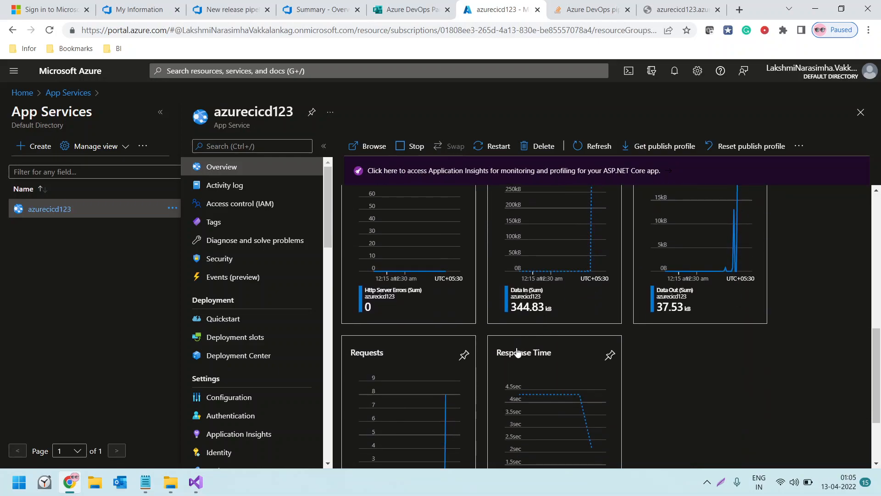
scroll(607, 395, "up", 11)
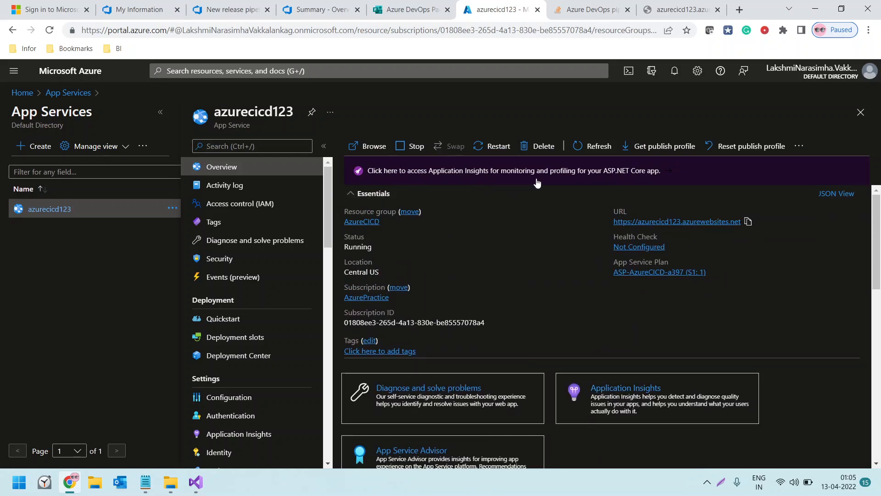
Open the Application Insights settings of azurecicd123 and review the linked resource and instrumentation options
left_click(635, 175)
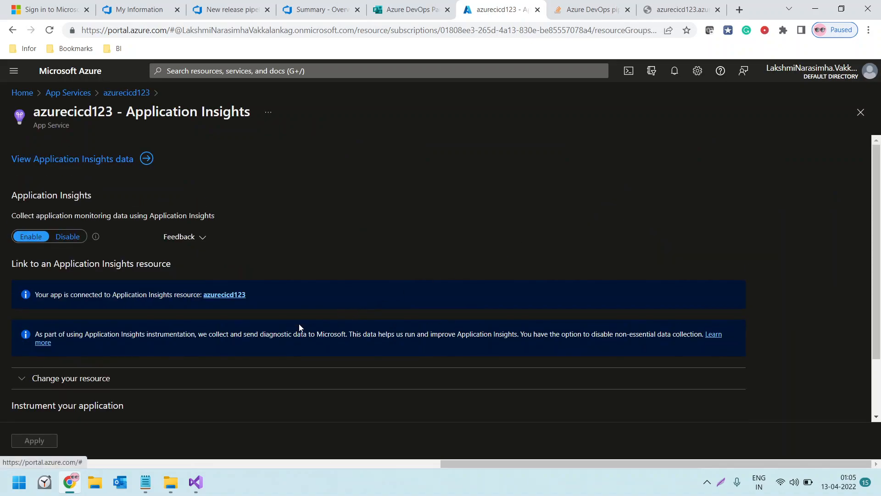
scroll(299, 327, "down", 2)
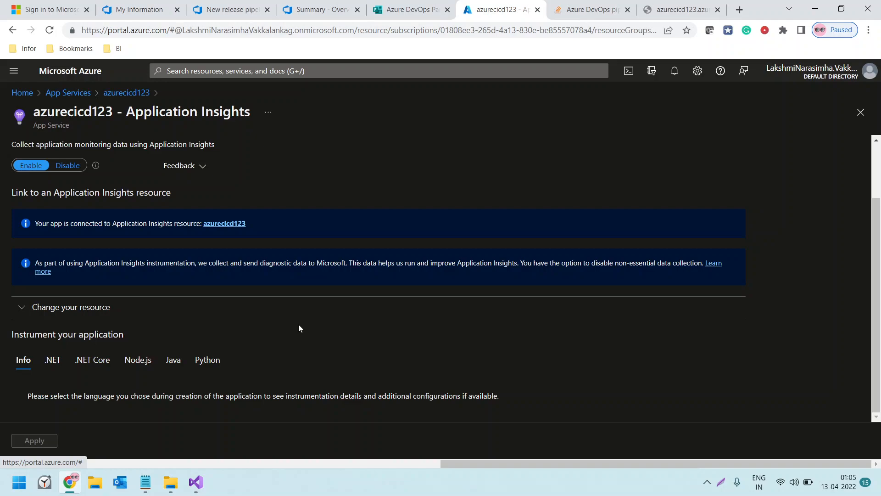
left_click_drag(137, 224, 159, 224)
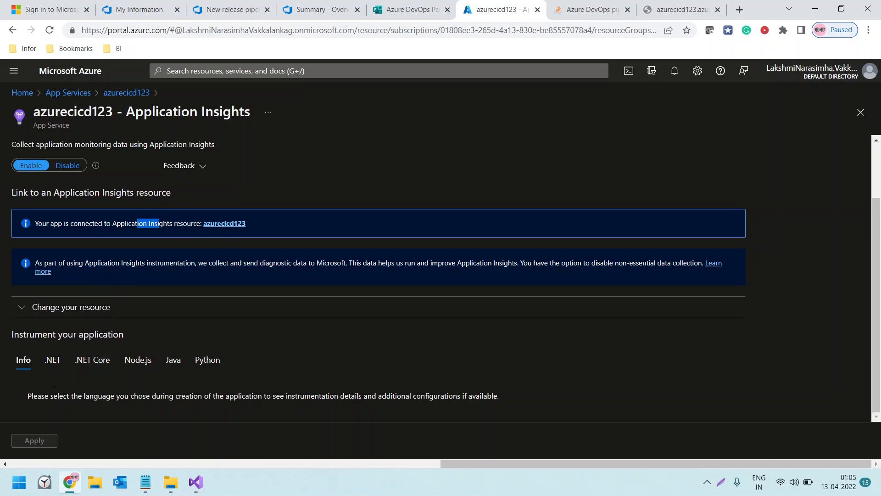
scroll(97, 328, "up", 2)
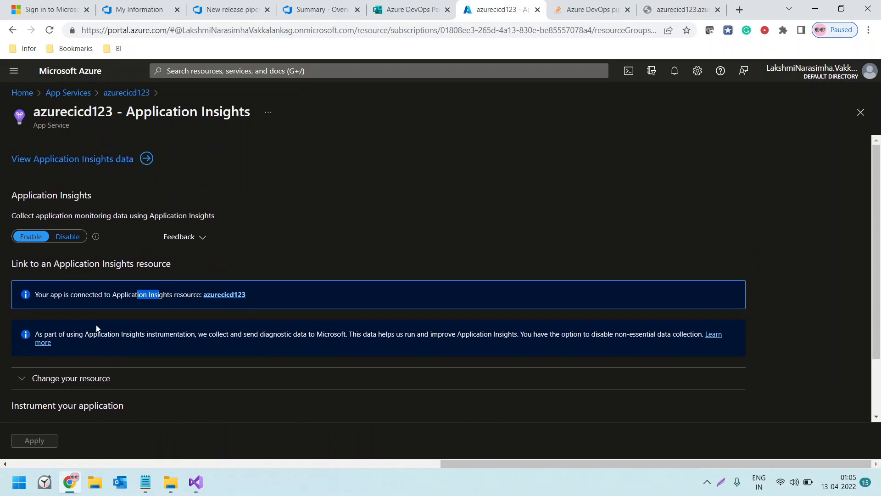
Reload the deployed app's page, remove "Controller" from its address and load the /WeatherForecast endpoint
left_click(680, 9)
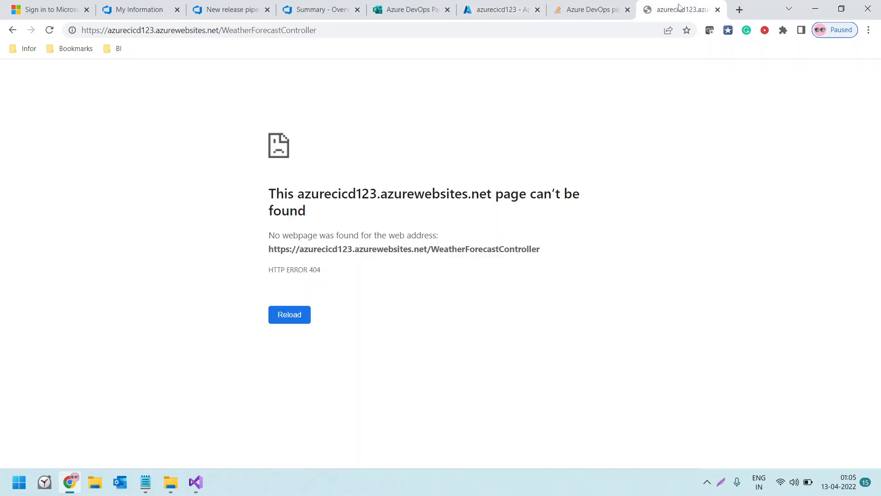
key("F5")
double_click(297, 30)
left_click(294, 30)
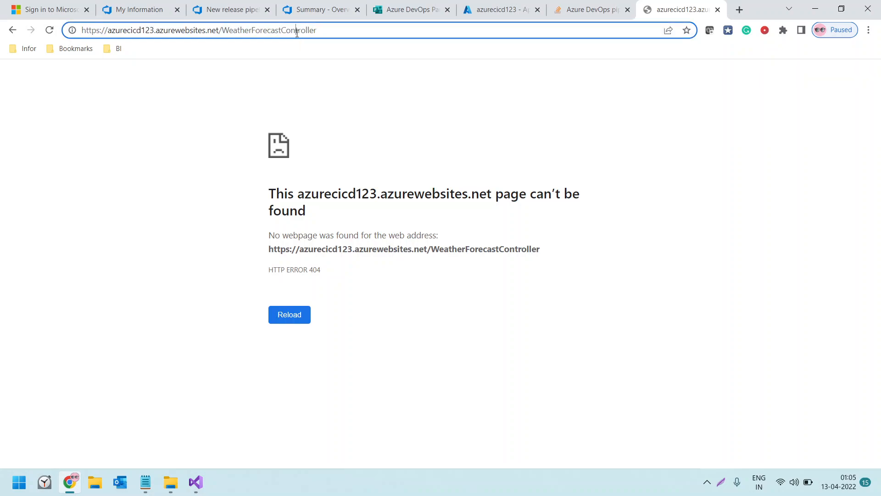
left_click_drag(281, 30, 322, 30)
key("BackSpace")
key("Return")
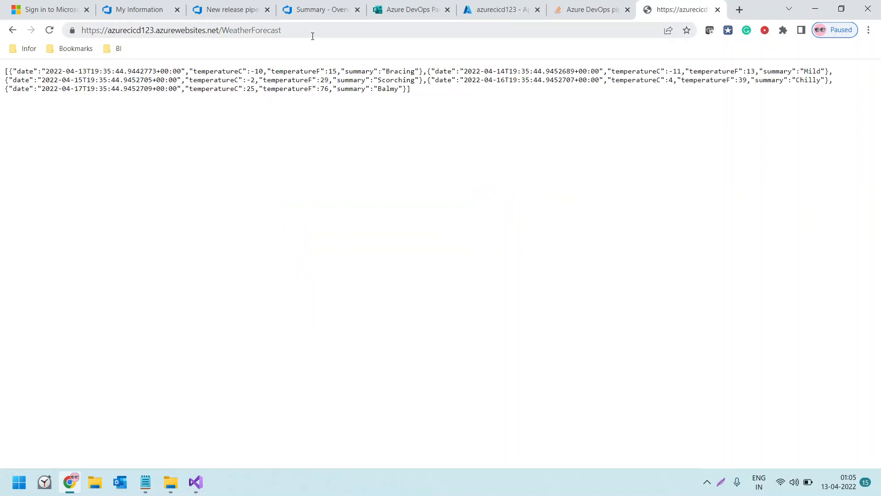
left_click(294, 30)
left_click(297, 31)
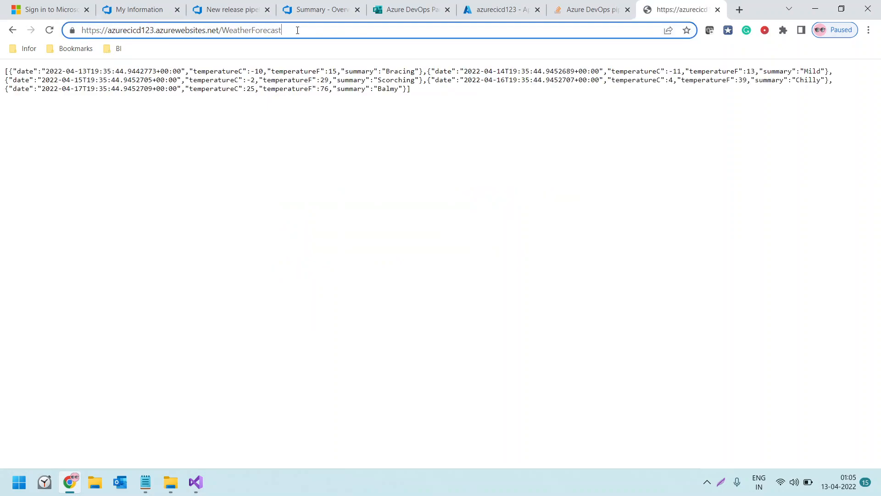
type("Con")
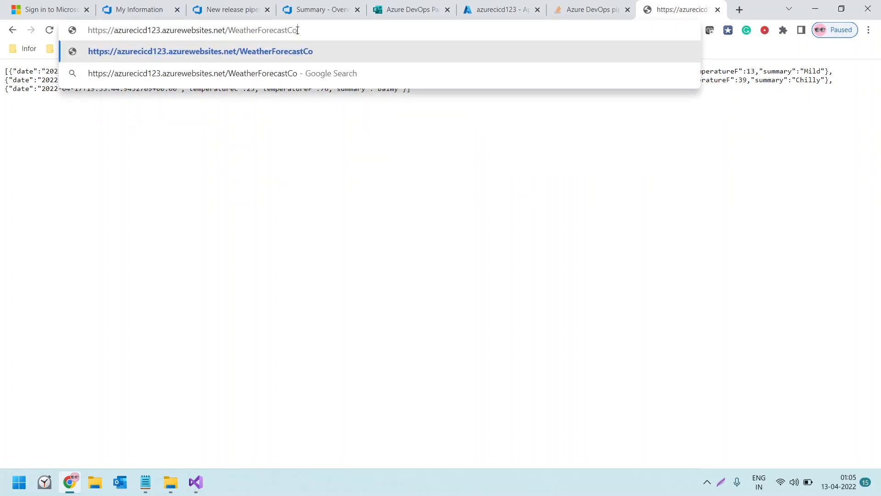
key("BackSpace")
key("BackSpace")
key("BackSpace")
Load the /WeatherForecast address again and select the whole JSON response to examine it
key("Return")
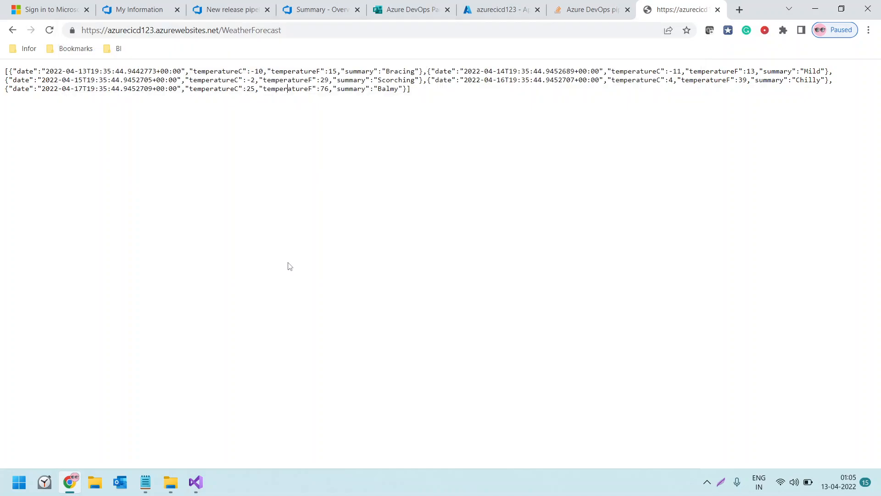
left_click_drag(4, 70, 424, 105)
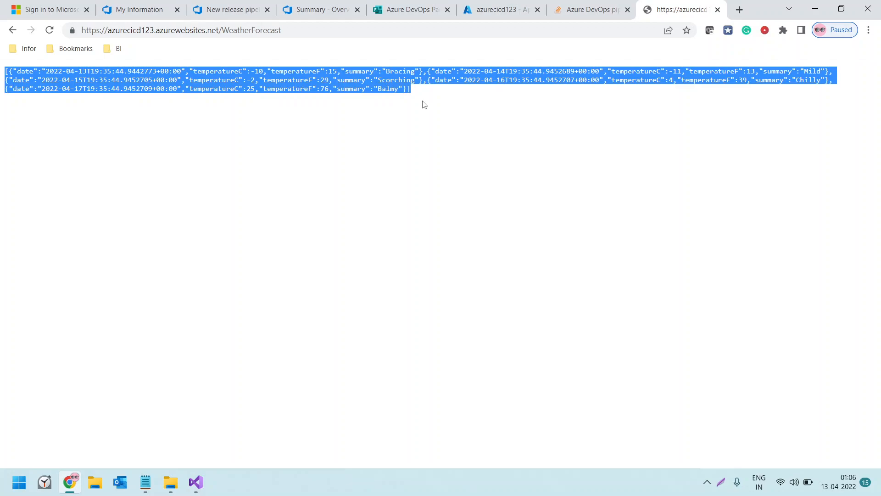
Switch to Visual Studio and locate the Get method and its return type in WeatherForecastController.cs
left_click(196, 482)
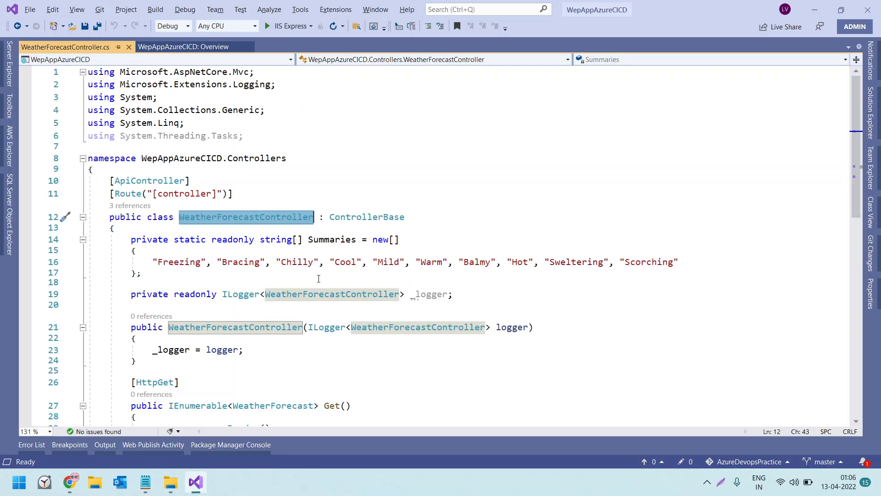
scroll(295, 290, "down", 6)
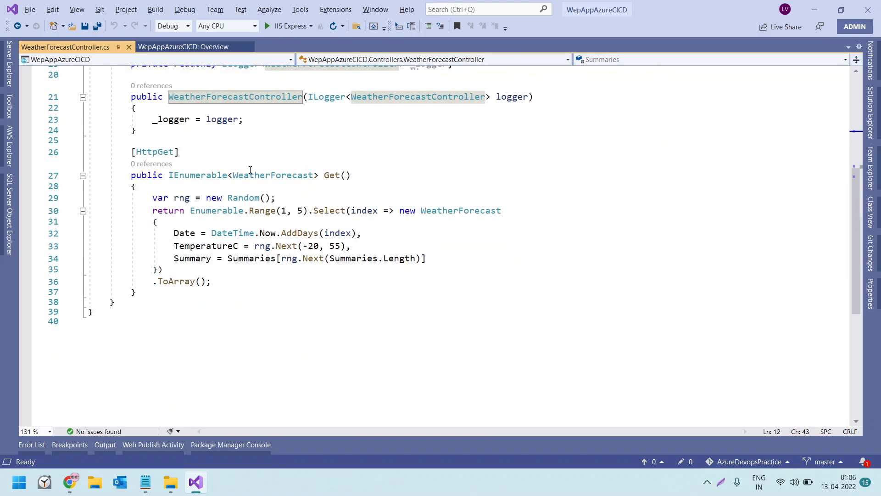
double_click(257, 175)
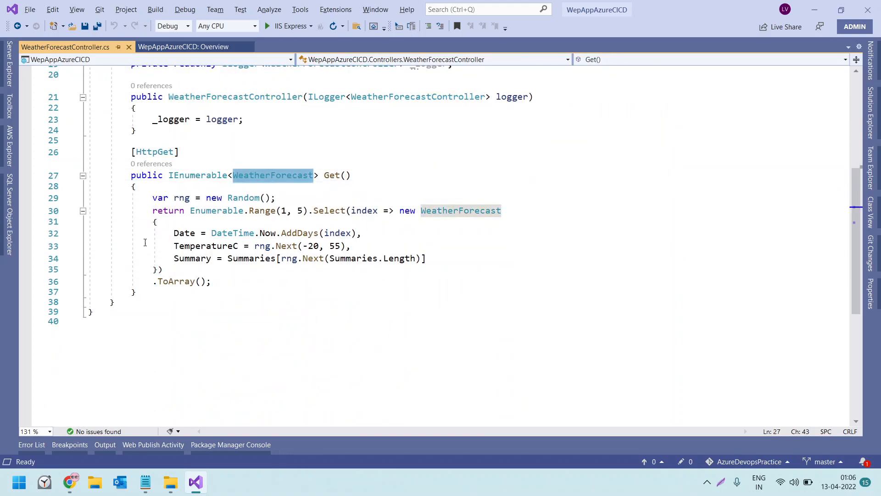
left_click_drag(146, 202, 217, 279)
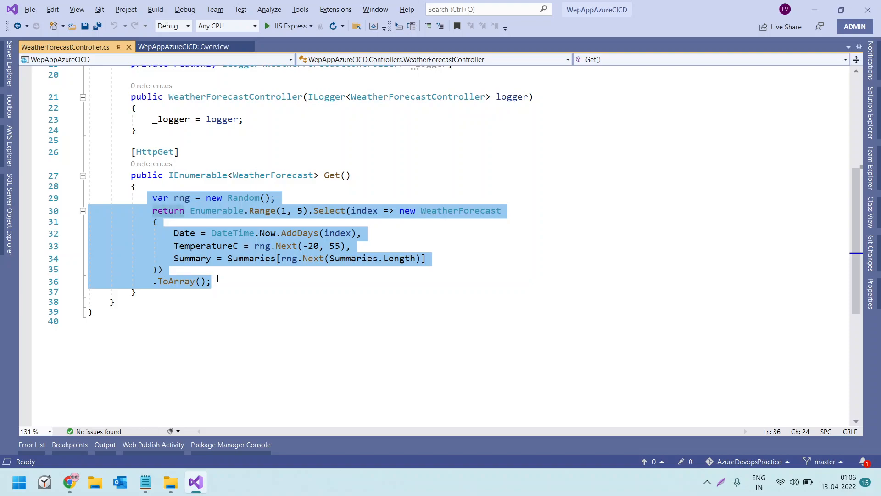
key("Delete")
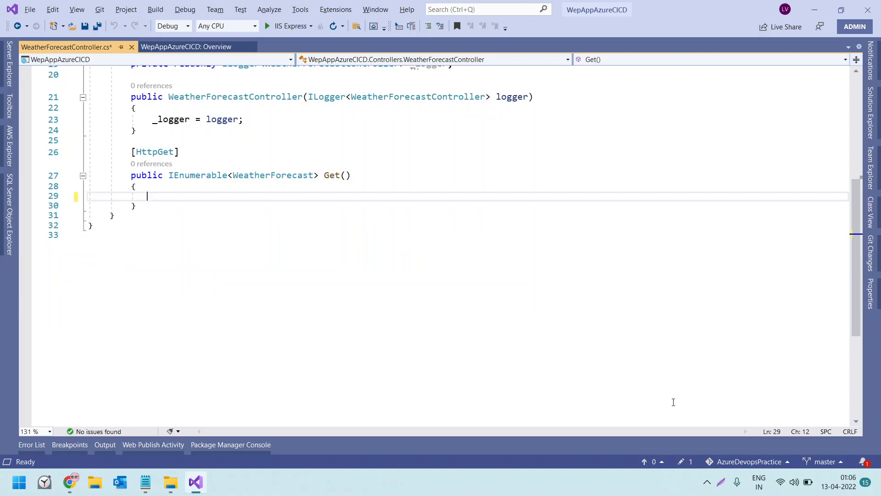
left_click_drag(168, 175, 320, 175)
type("string")
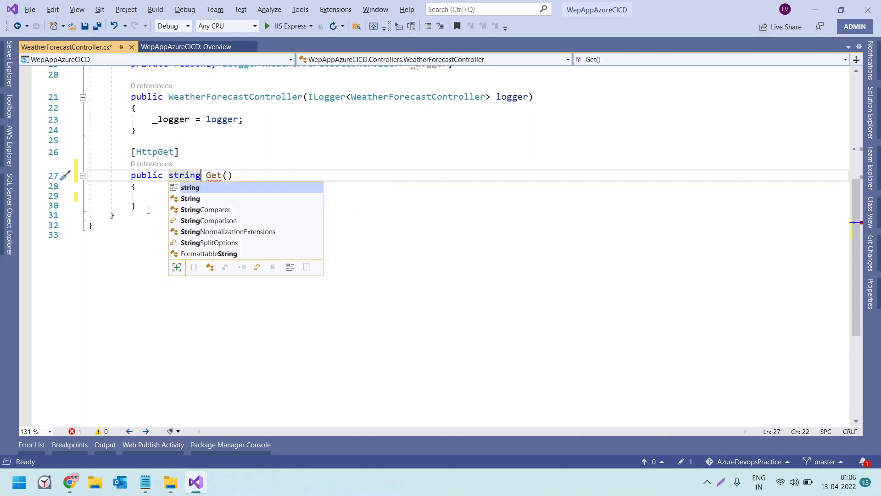
key("Escape")
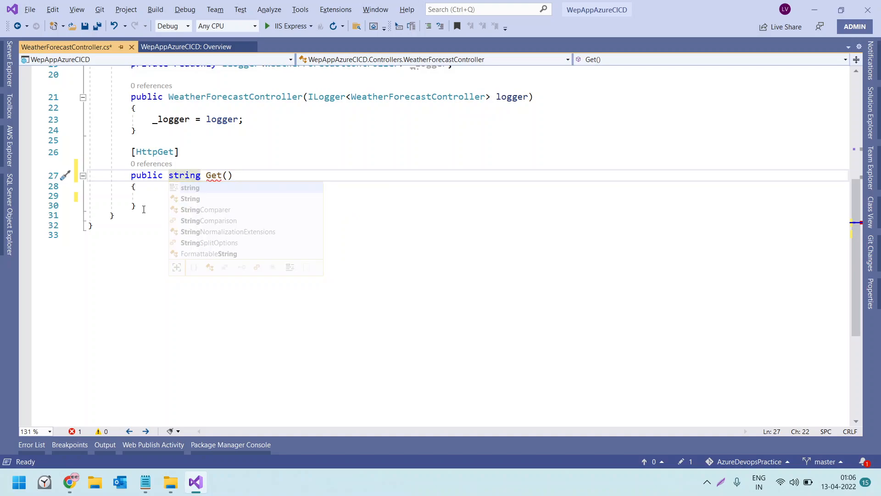
left_click(144, 209)
left_click(173, 196)
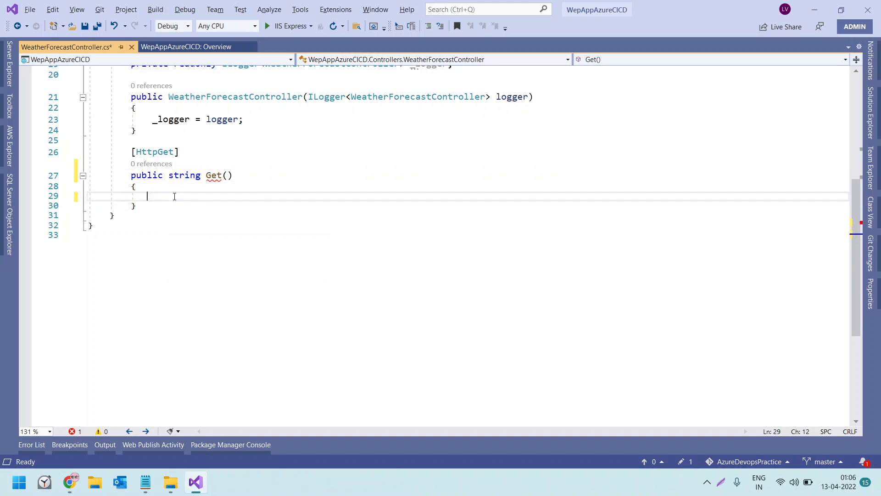
key("ctrl+z")
key("ctrl+z")
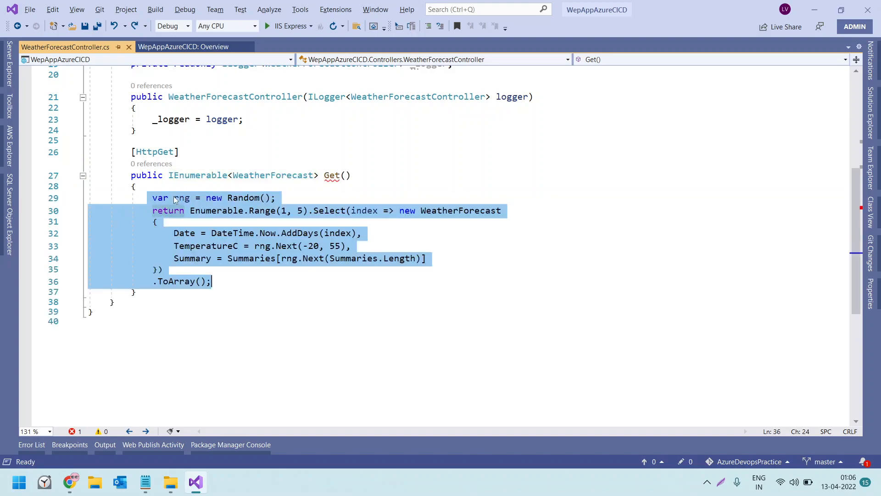
Change the return type of the controller's Get method to string
left_click(180, 184)
left_click(171, 175)
left_click_drag(170, 176, 319, 175)
type("string")
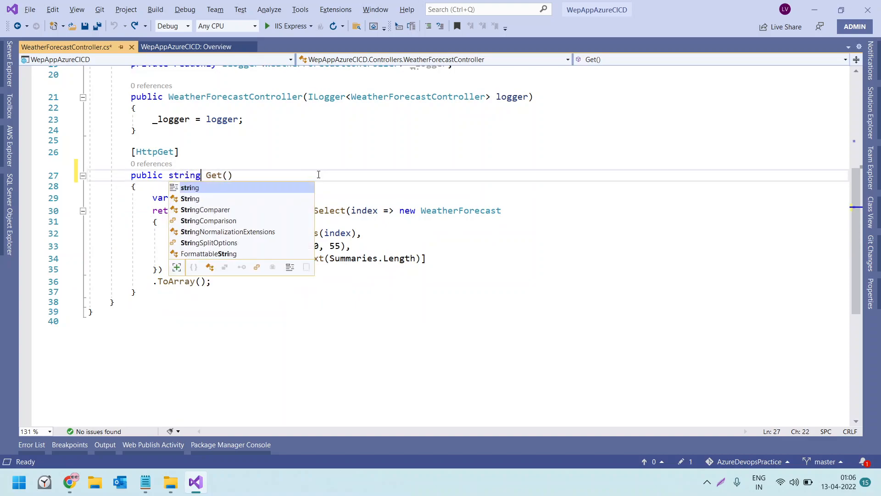
left_click(320, 311)
Replace the Get method's body with the single statement return "Code changed and tesing through Azure CI CD"; in the controller
left_click_drag(153, 197, 213, 281)
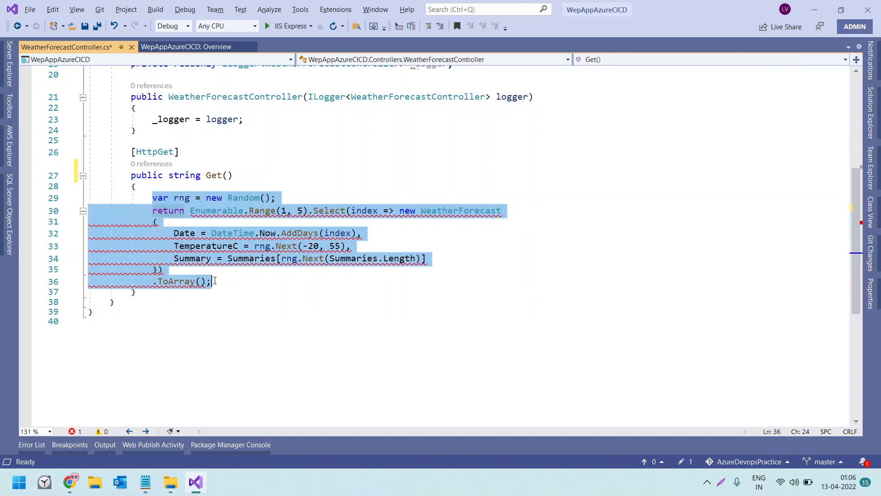
type("return \"")
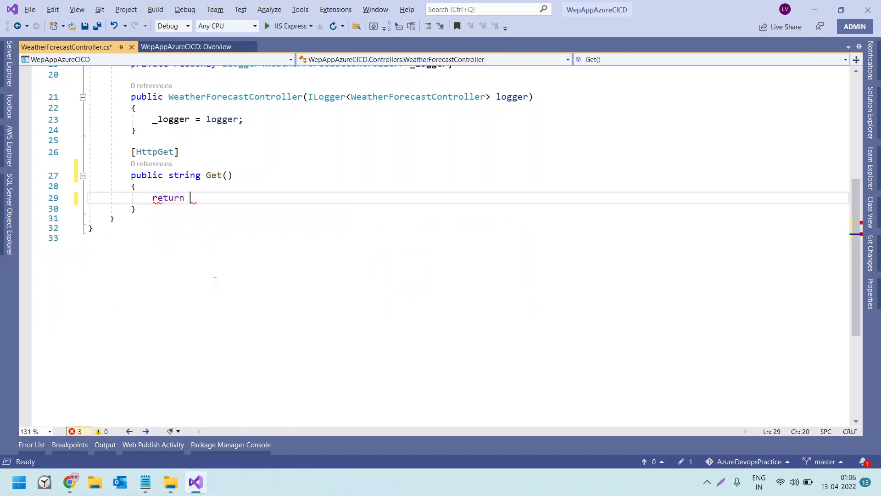
type("COde")
key("BackSpace")
key("BackSpace")
key("BackSpace")
type("ode chan")
type("ged and ")
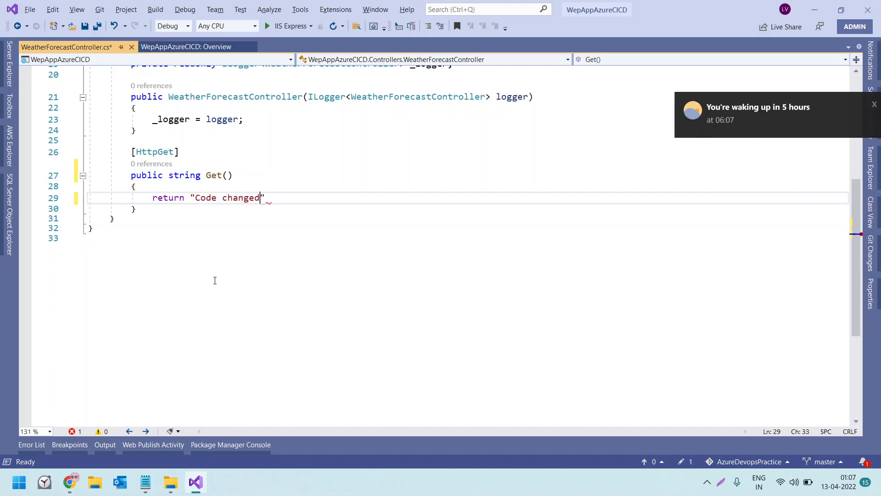
type("tesing ")
type("thorugh")
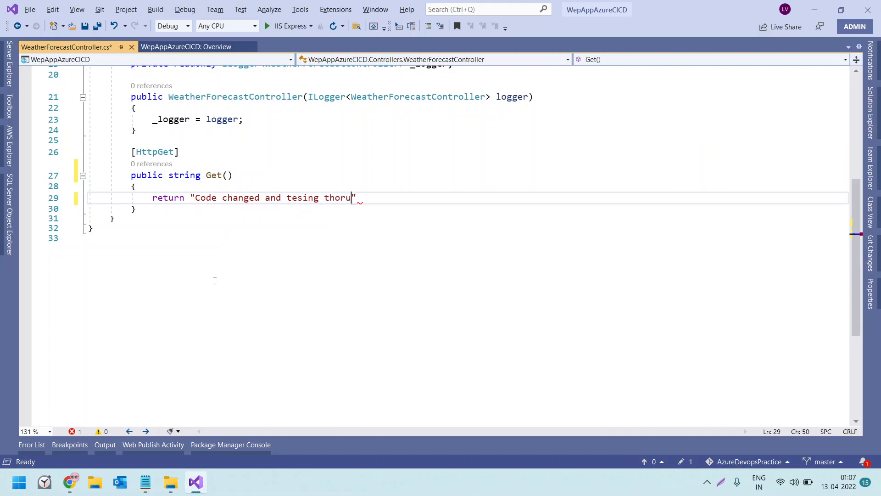
key("BackSpace")
key("BackSpace")
key("BackSpace")
key("BackSpace")
key("BackSpace")
type("rough Azure CI CD")
key("ctrl+s")
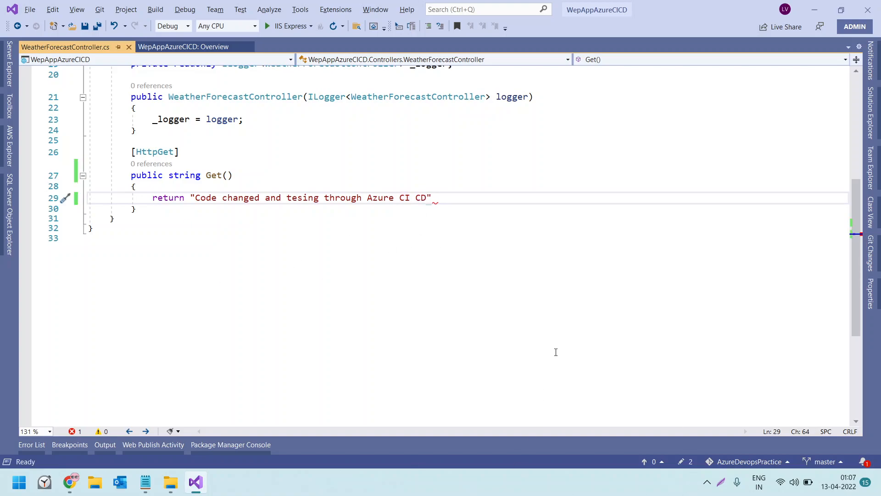
left_click(448, 203)
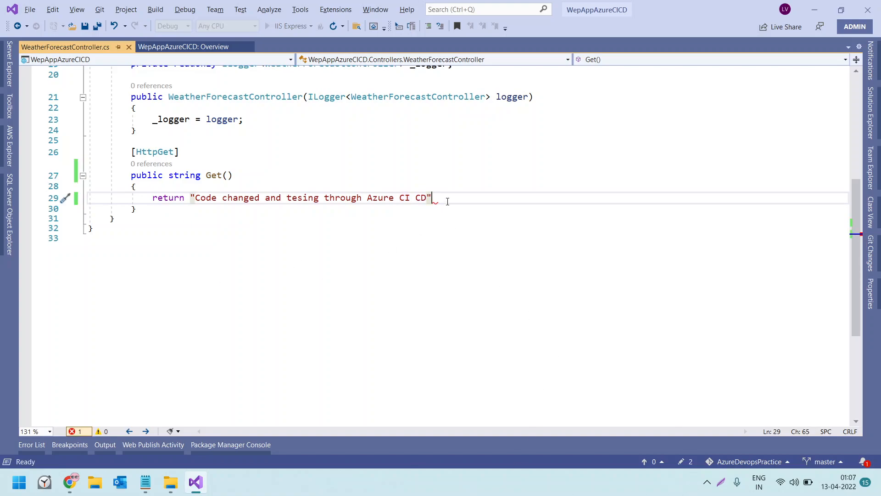
type(";")
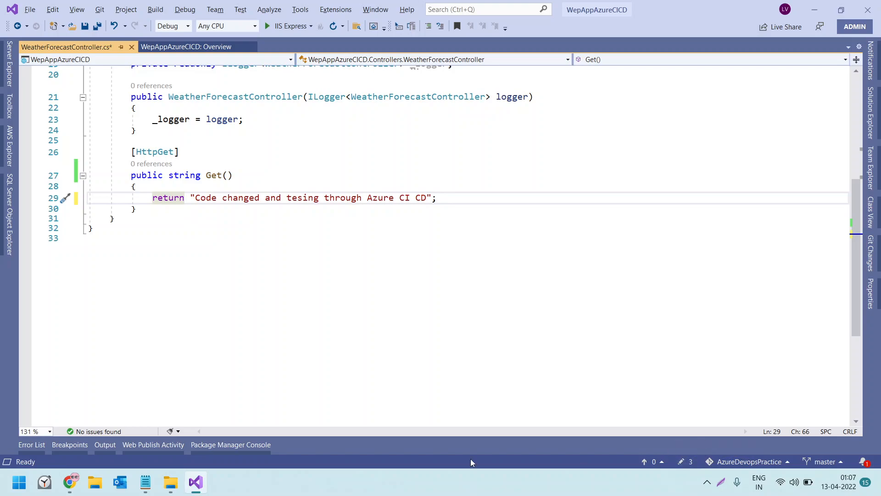
Compare the live WeatherForecast JSON response in Chrome with the edited Get method in Visual Studio
left_click(69, 482)
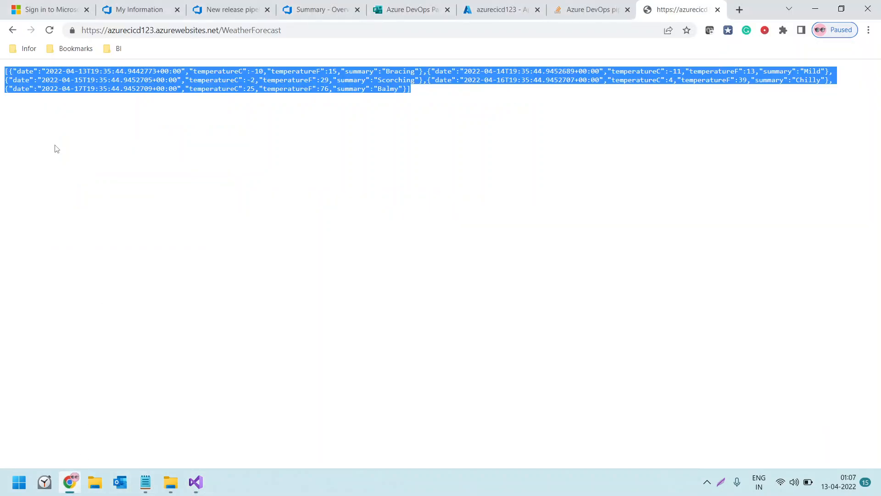
left_click(9, 78)
left_click_drag(5, 74, 470, 104)
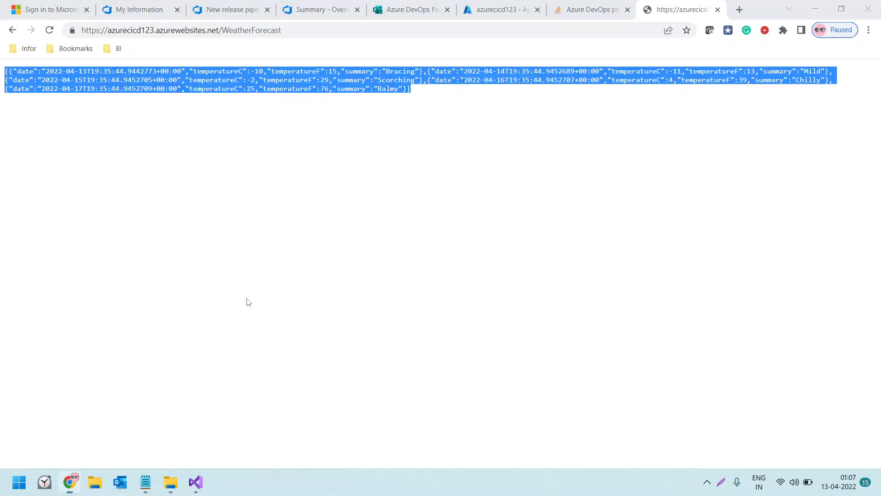
left_click(195, 482)
left_click_drag(173, 198, 115, 219)
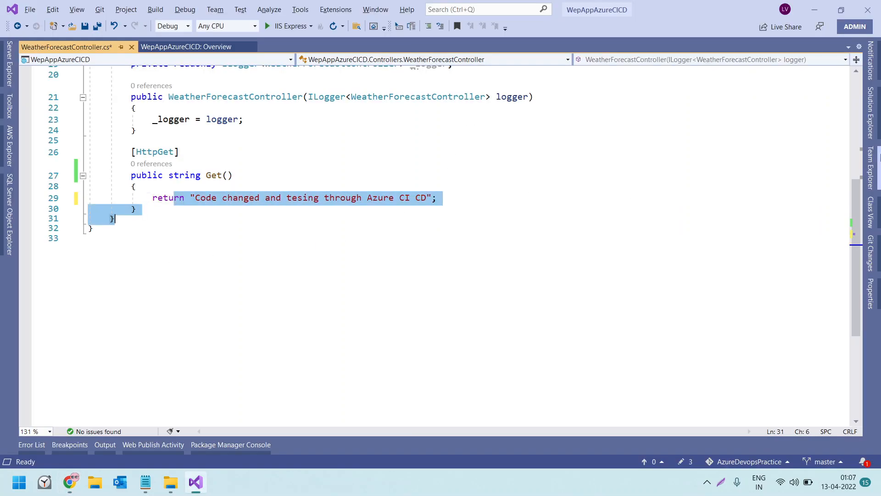
Save and commit all changes with the message "checkin my change 1", and try to pull then push the commit to the remote
left_click(871, 124)
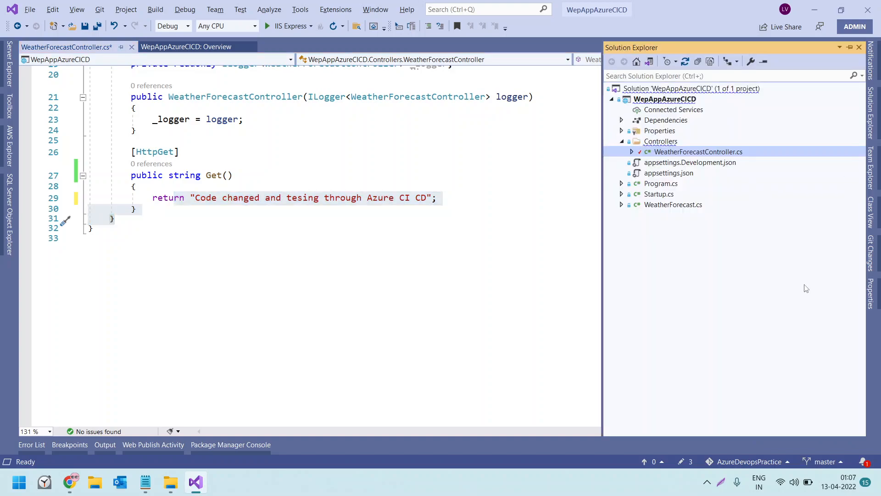
left_click(684, 462)
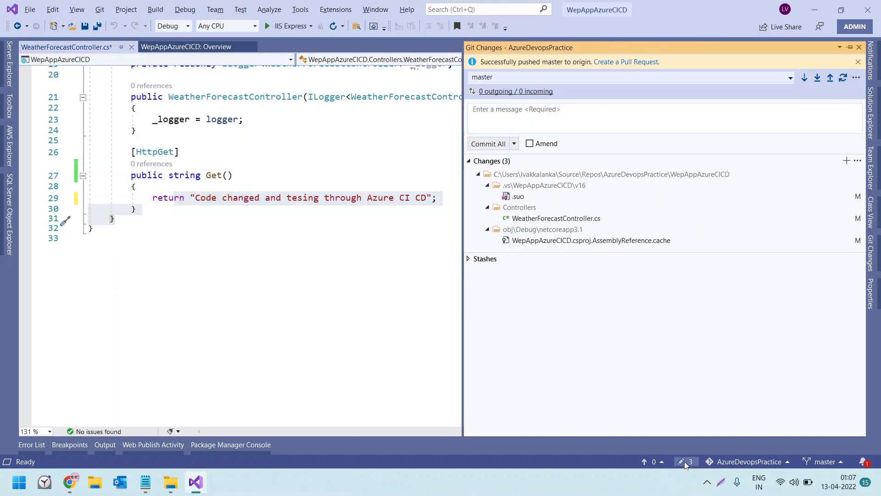
left_click(518, 113)
type("checkin my change 1")
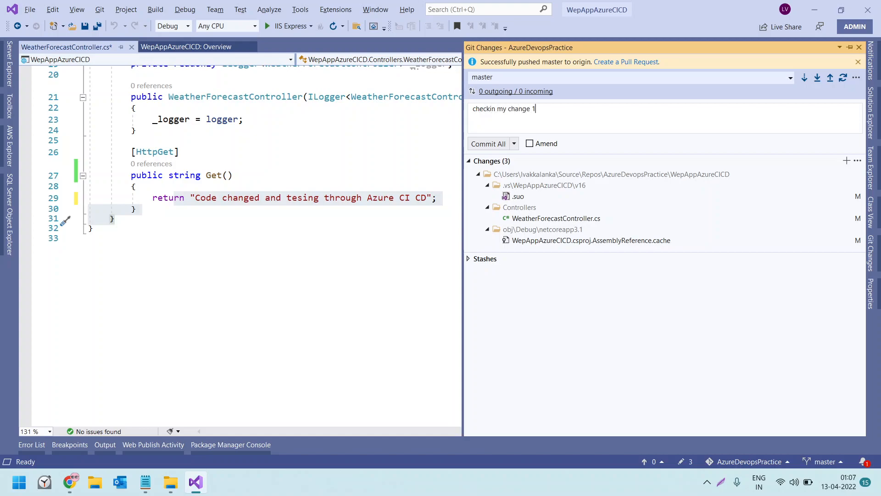
left_click(488, 147)
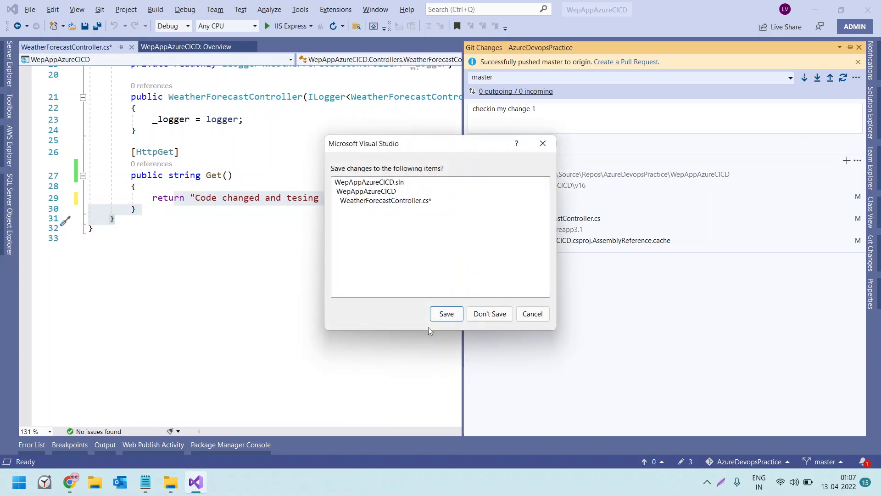
left_click(446, 314)
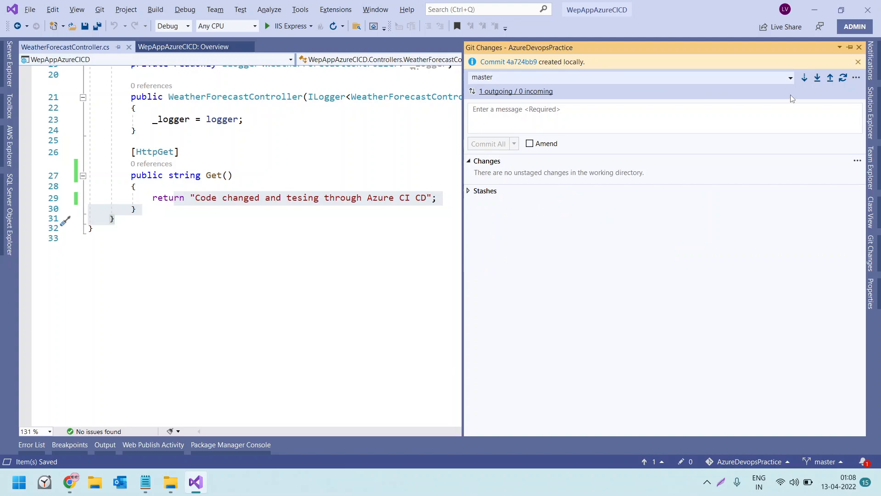
left_click(831, 79)
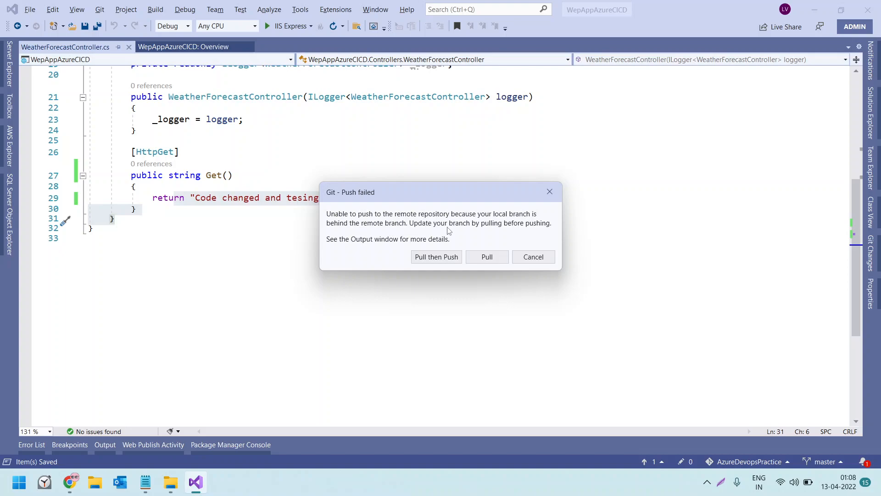
left_click(444, 258)
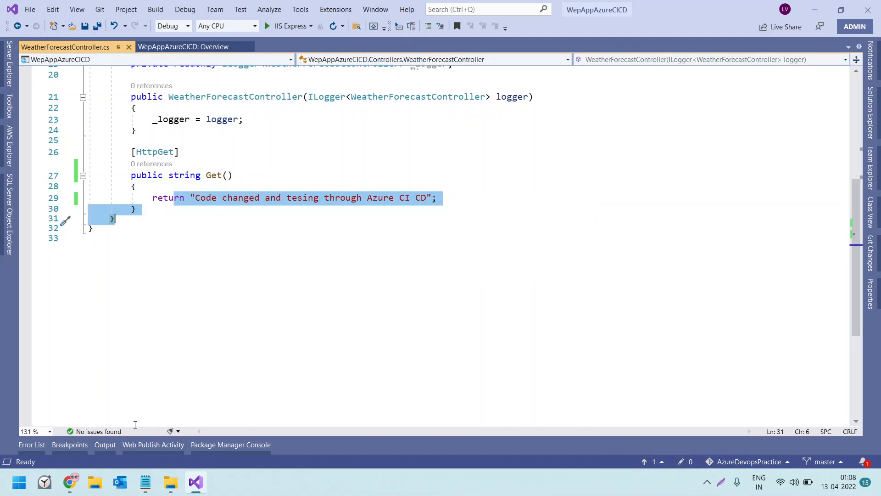
Show the Source Control - Git output and examine the messages and hints from the pull and push attempt
left_click(102, 445)
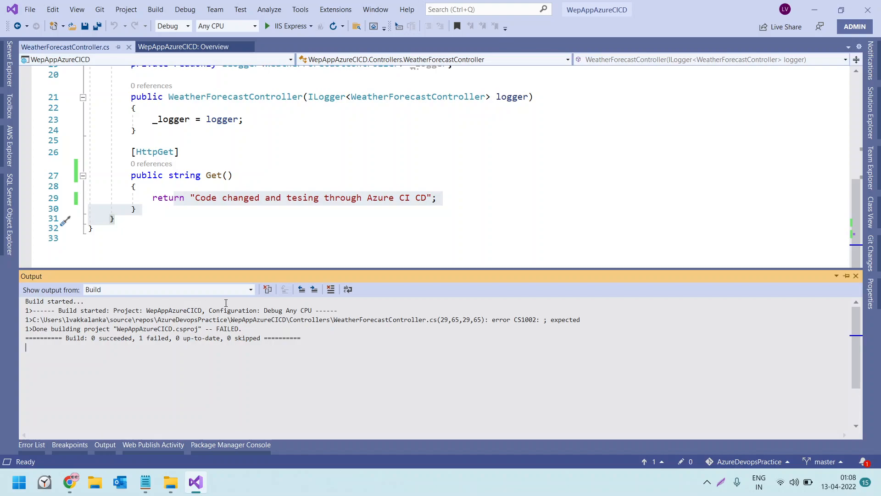
left_click(252, 289)
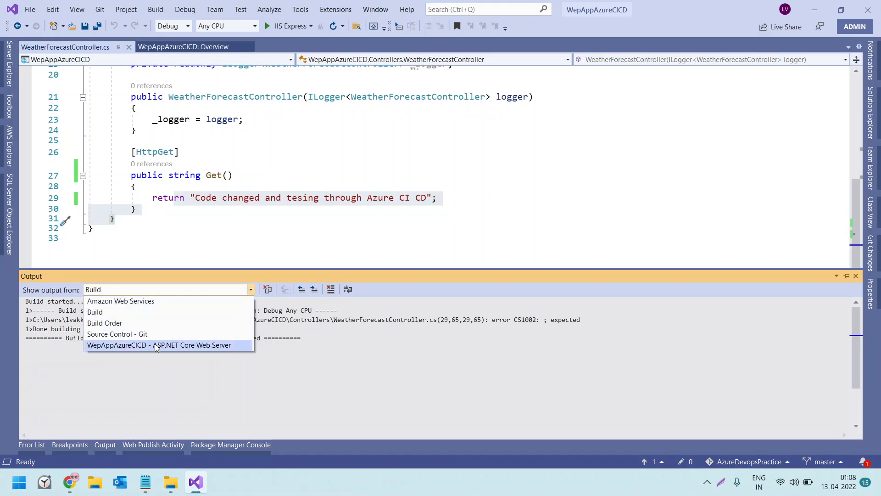
left_click(138, 334)
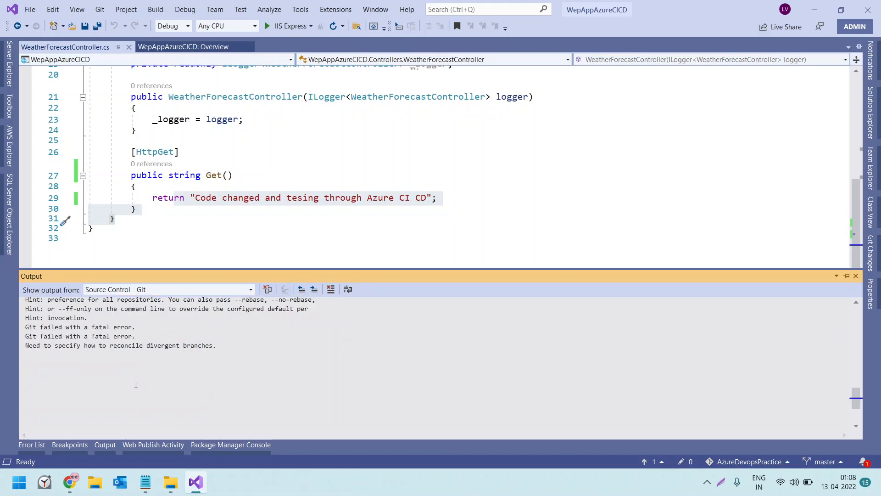
scroll(129, 384, "up", 1)
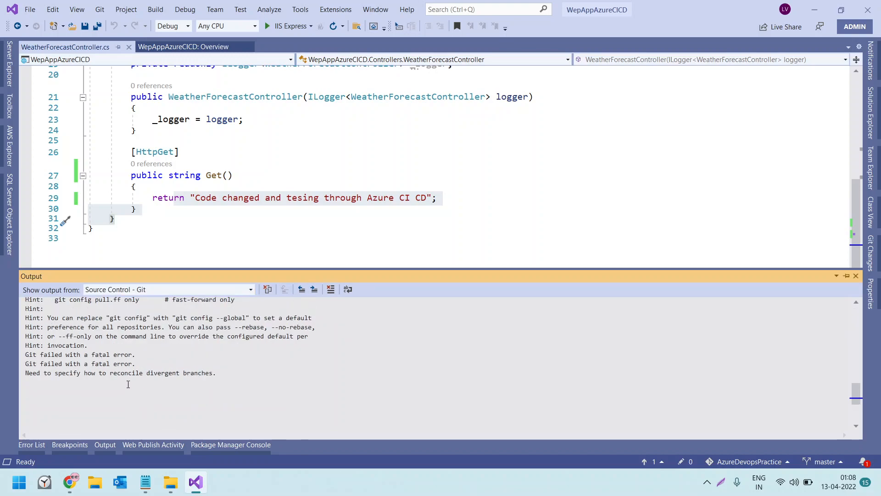
left_click(128, 385)
scroll(128, 384, "up", 1)
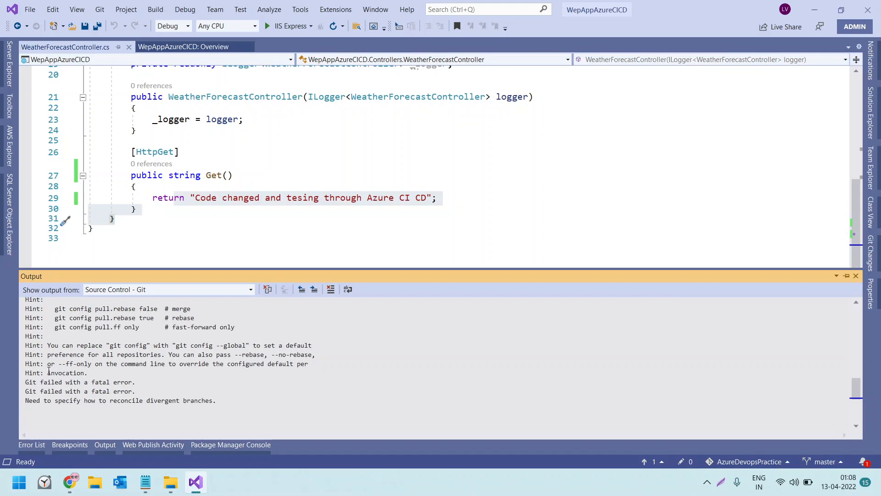
left_click_drag(62, 366, 288, 368)
left_click(136, 377)
scroll(161, 383, "up", 2)
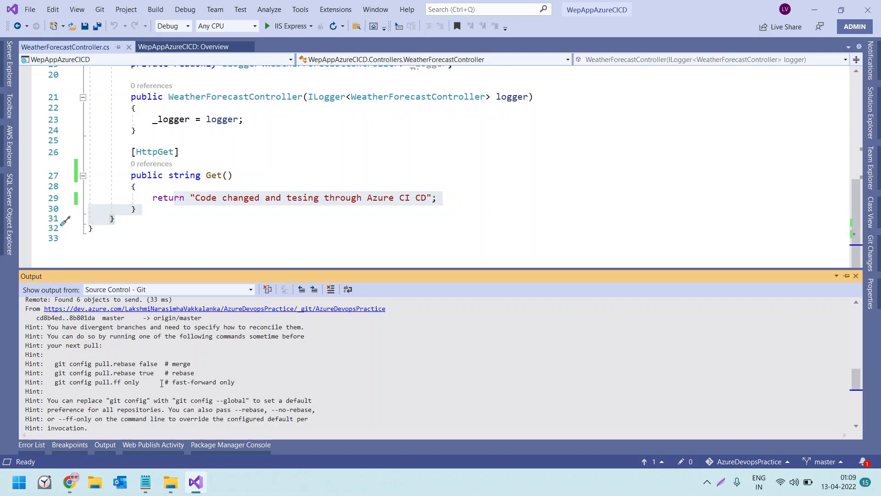
scroll(161, 384, "up", 1)
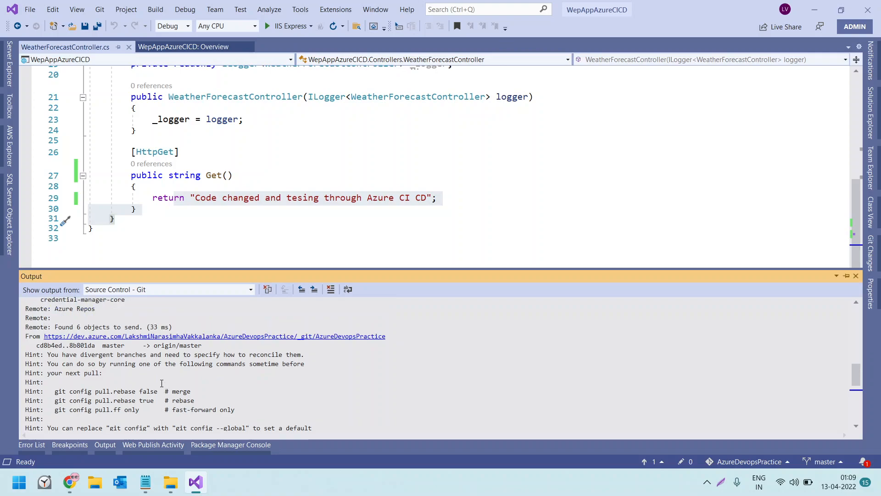
left_click_drag(164, 357, 289, 356)
scroll(164, 392, "down", 1)
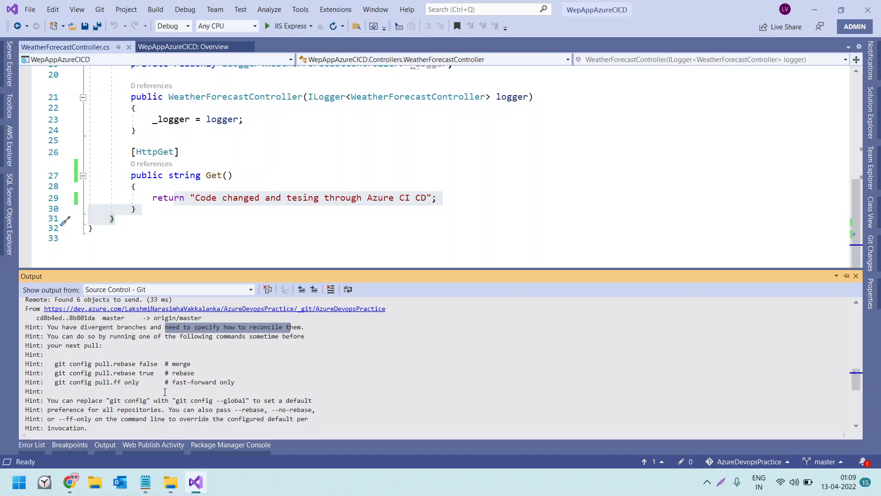
Copy the fast-forward-only command git config pull.ff only from the hints in the Source Control - Git output
left_click(54, 364)
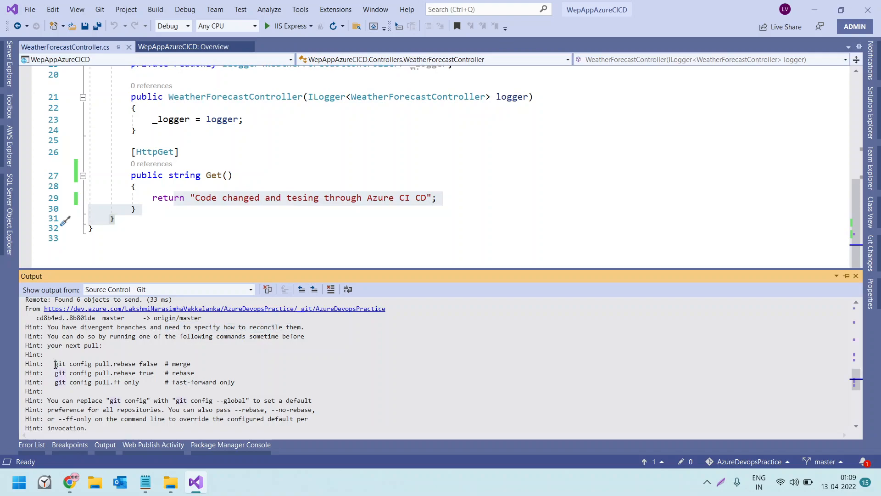
left_click_drag(55, 365, 156, 370)
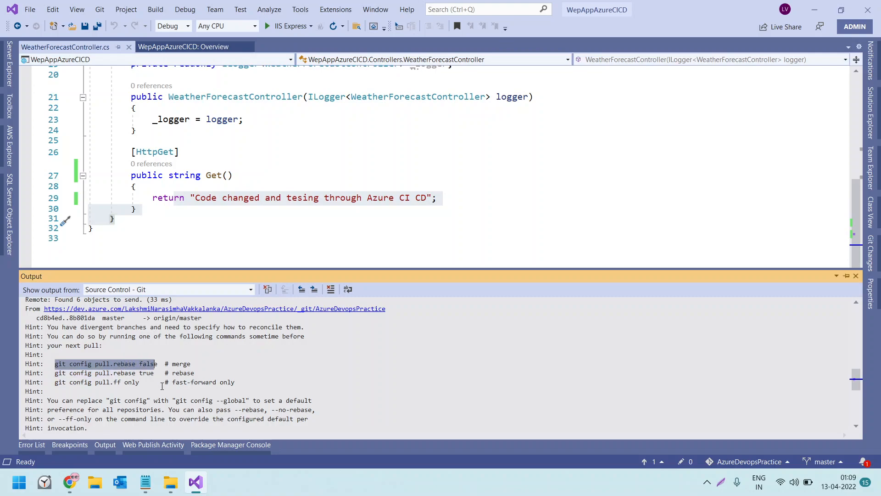
left_click(162, 384)
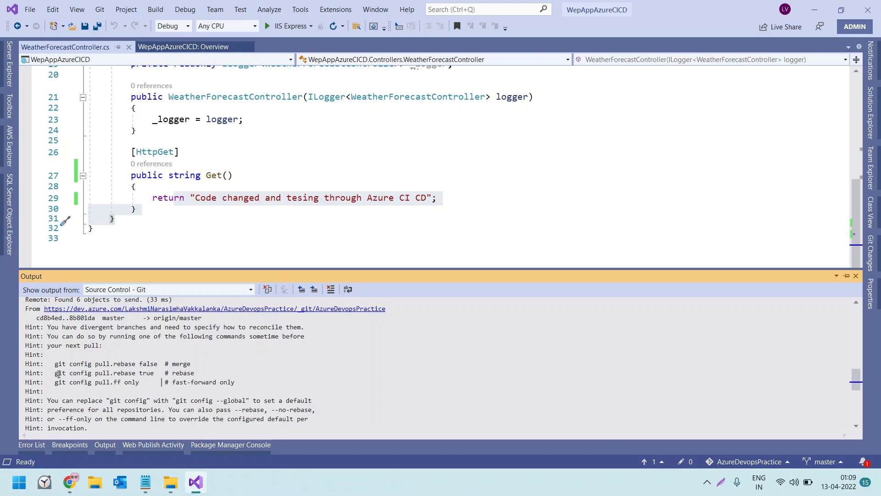
left_click_drag(54, 365, 159, 384)
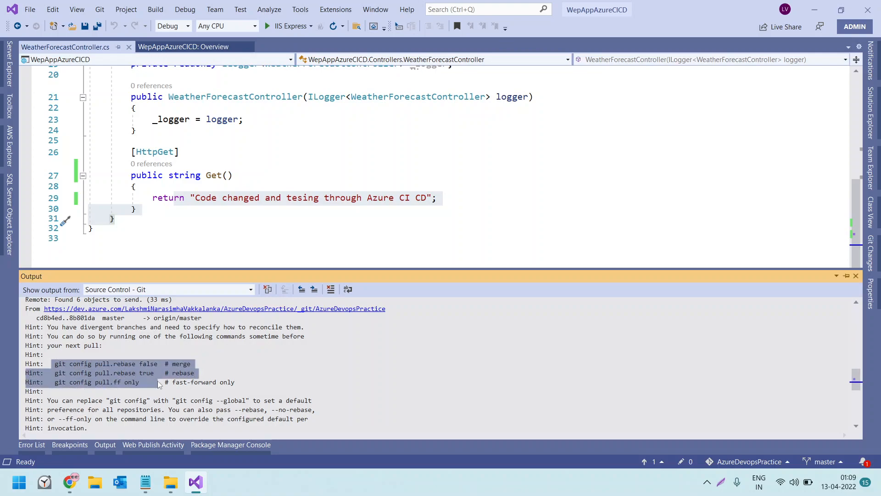
left_click(158, 385)
left_click_drag(56, 384, 139, 384)
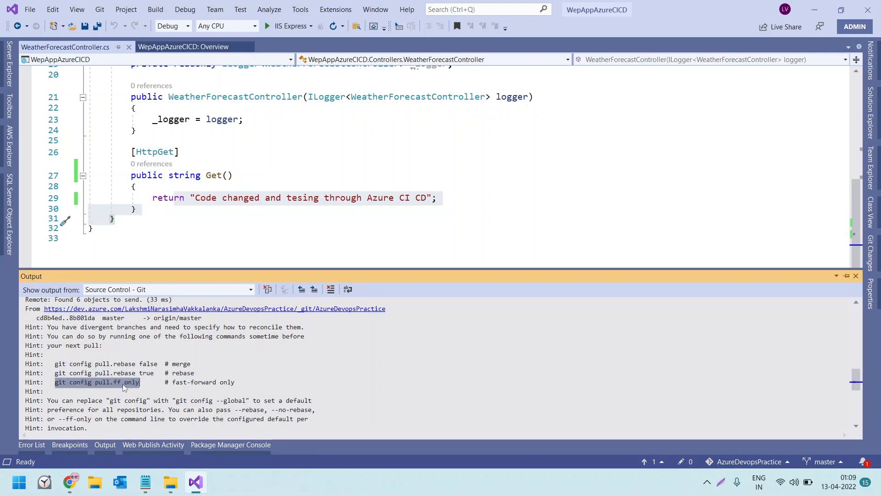
right_click(122, 382)
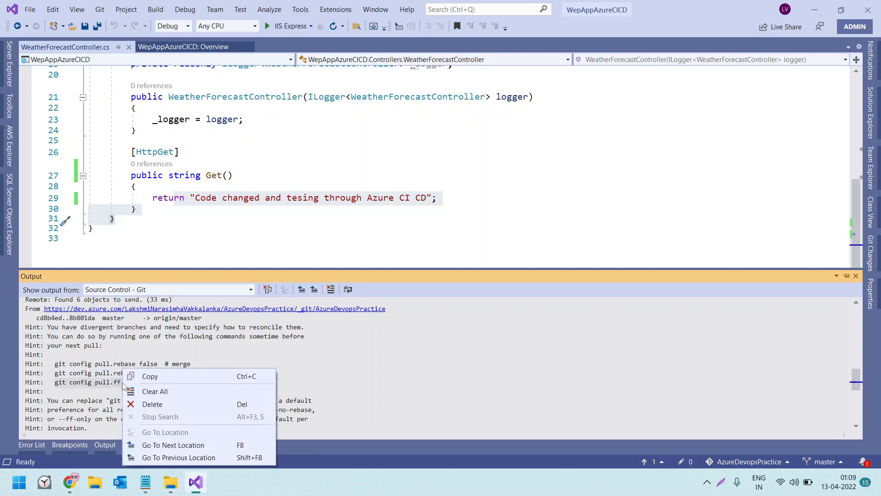
left_click(148, 374)
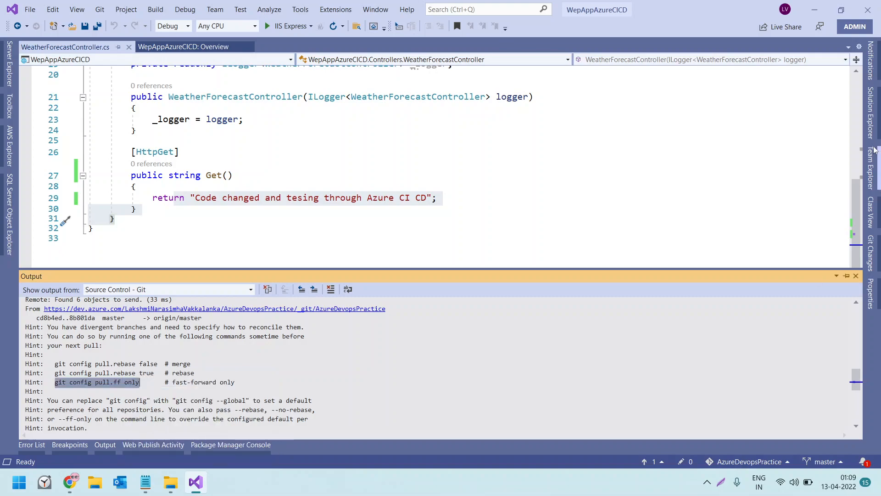
Open the folder of the WepAppAzureCICD project in File Explorer from the solution tree
left_click(869, 127)
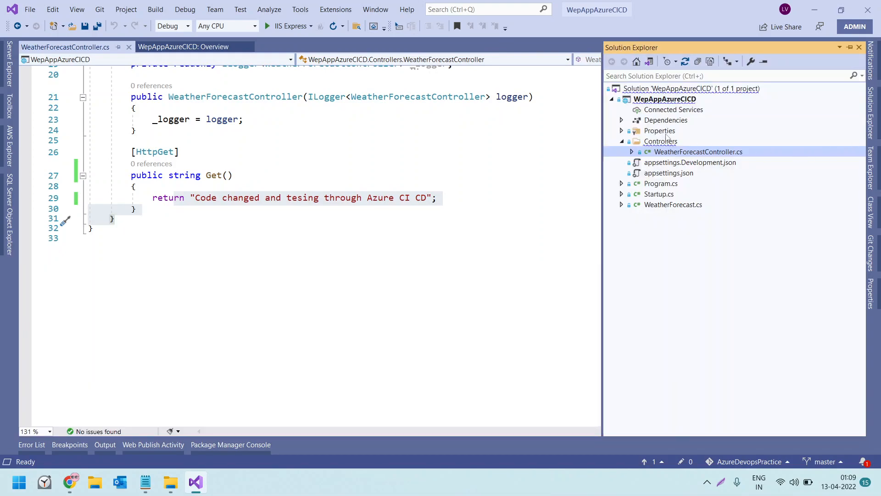
left_click(655, 101)
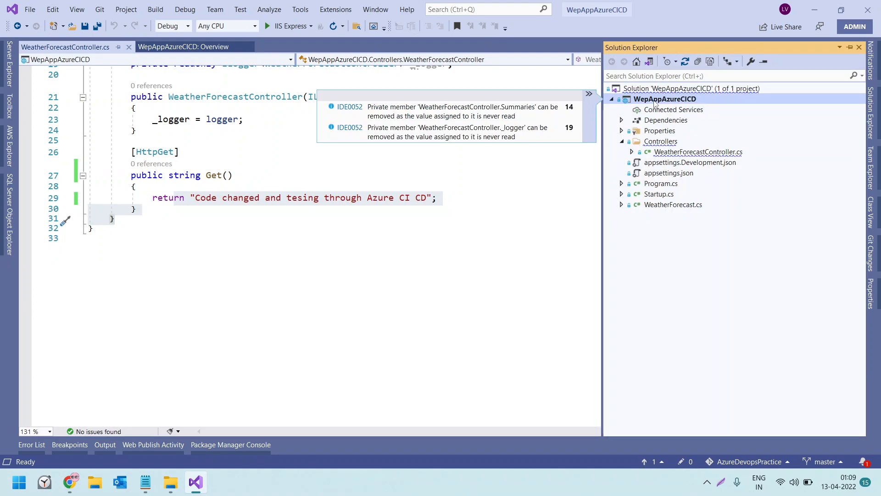
right_click(655, 102)
scroll(716, 441, "down", 3)
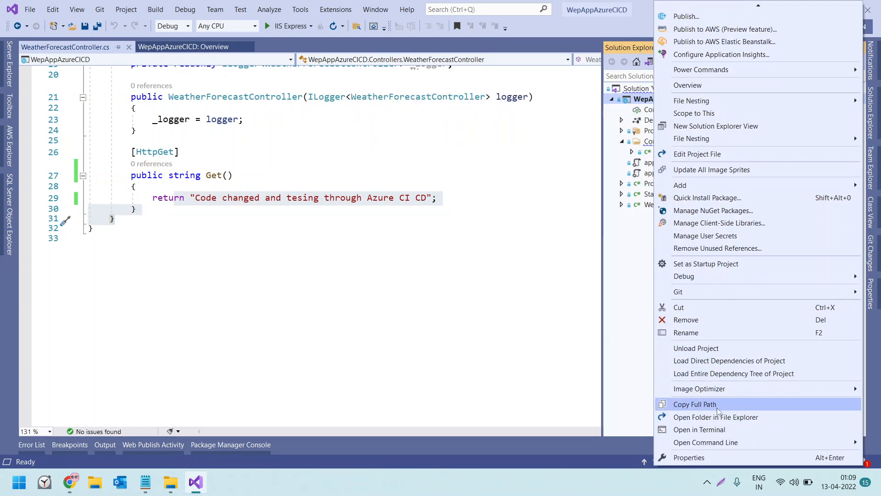
left_click(720, 417)
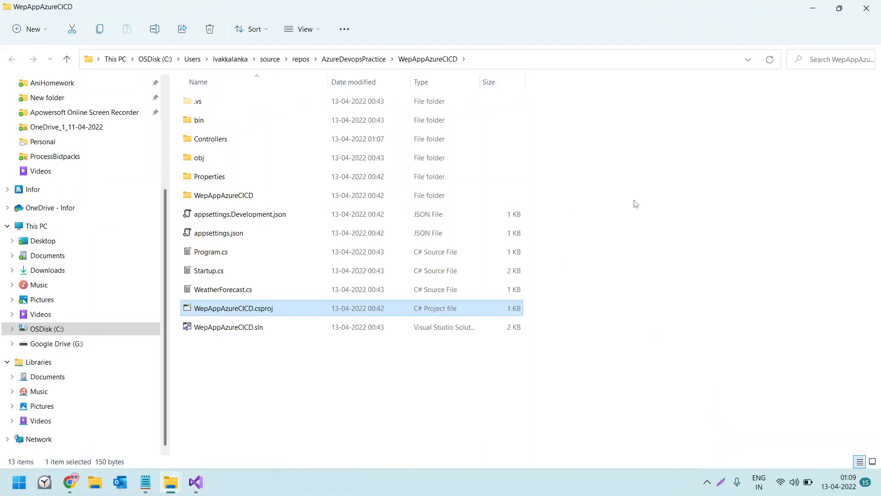
left_click(637, 204)
right_click(636, 204)
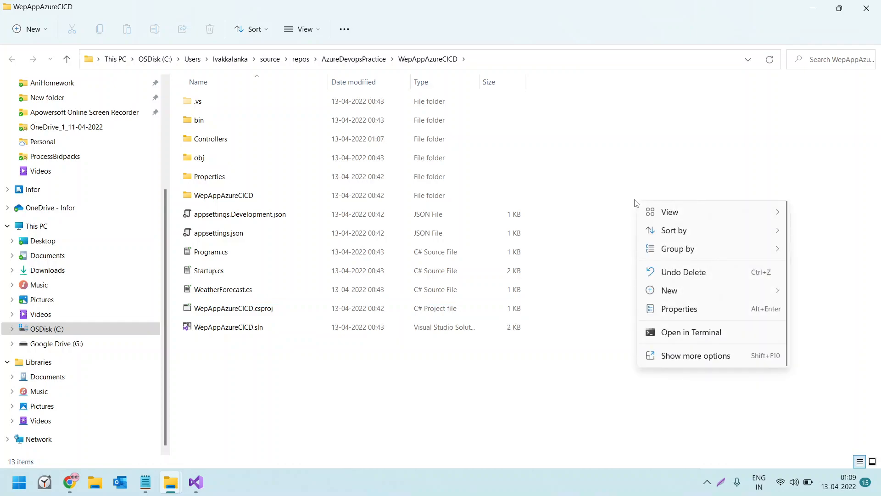
left_click(689, 333)
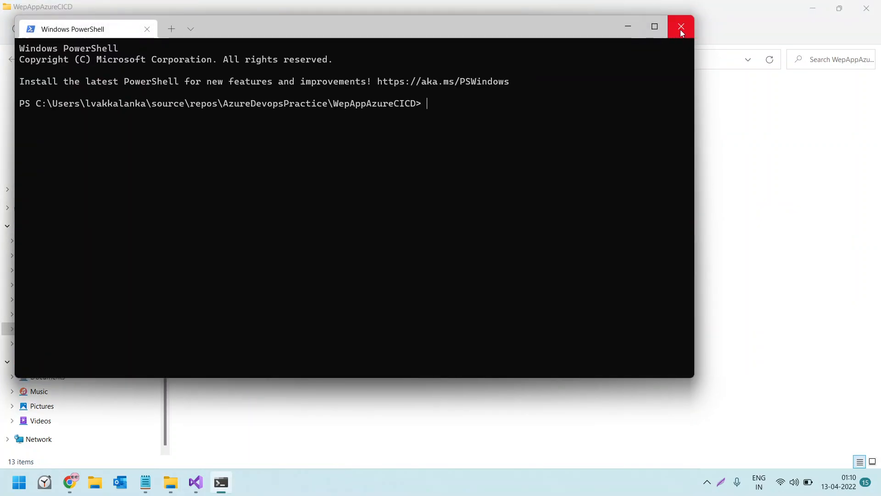
left_click(681, 29)
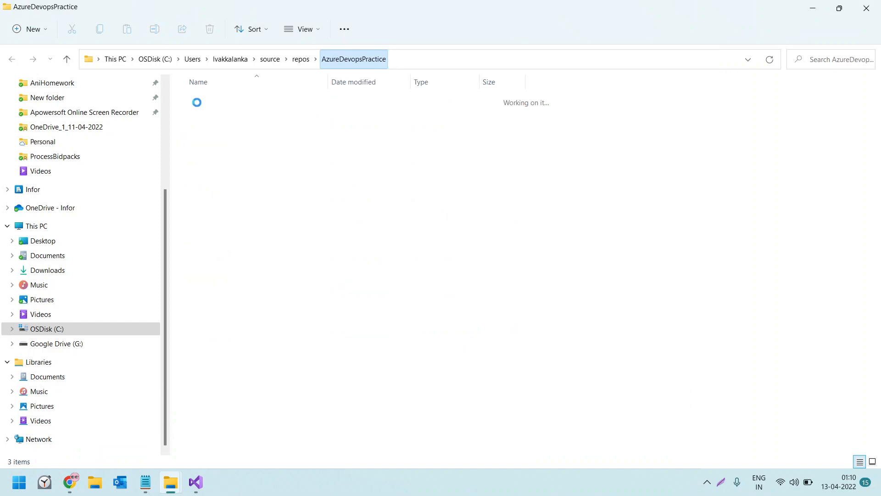
Open a terminal in the parent AzureDevopsPractice repository folder and run the copied command git config pull.ff only
right_click(282, 198)
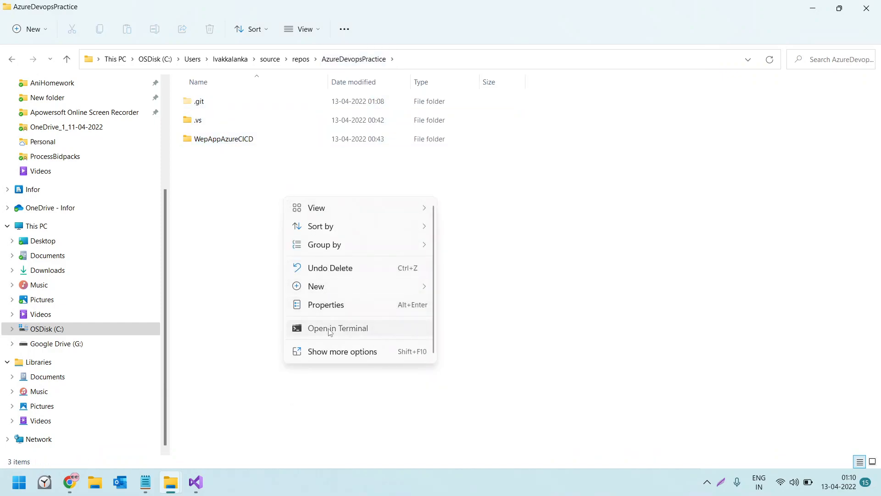
left_click(331, 328)
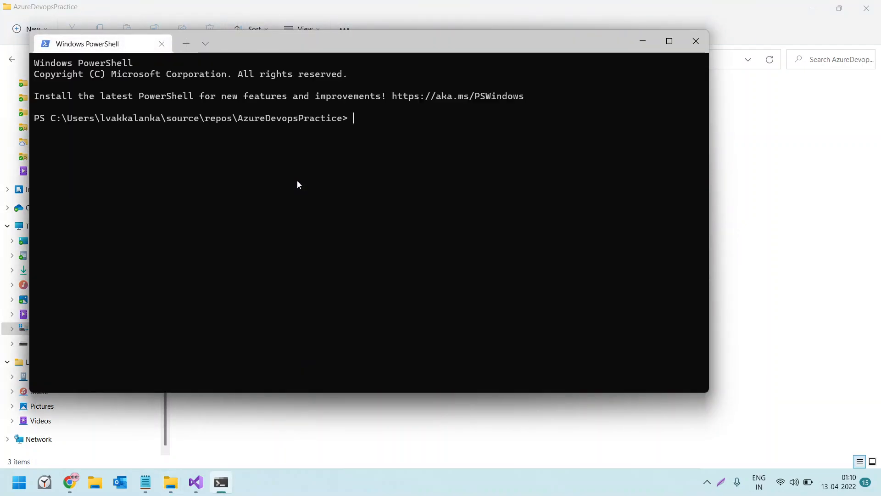
key("ctrl+v")
key("Return")
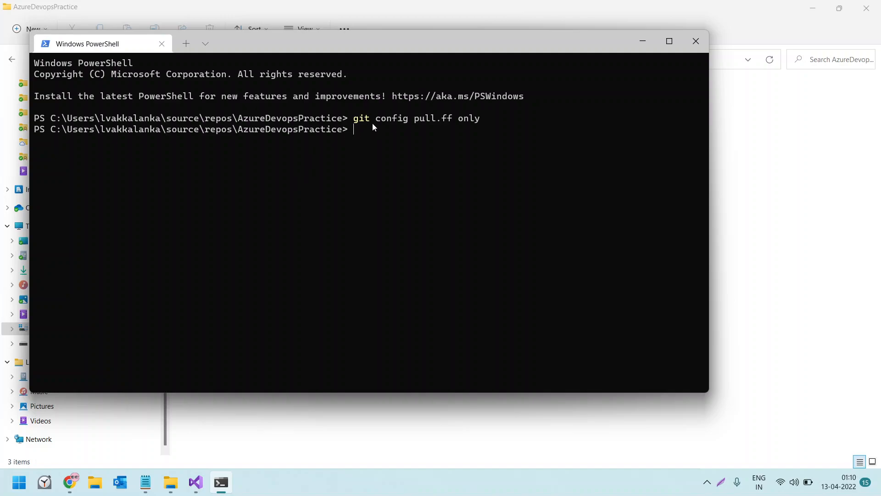
Switch back to Visual Studio and try to push the outgoing commit, choosing to pull then push
left_click(196, 483)
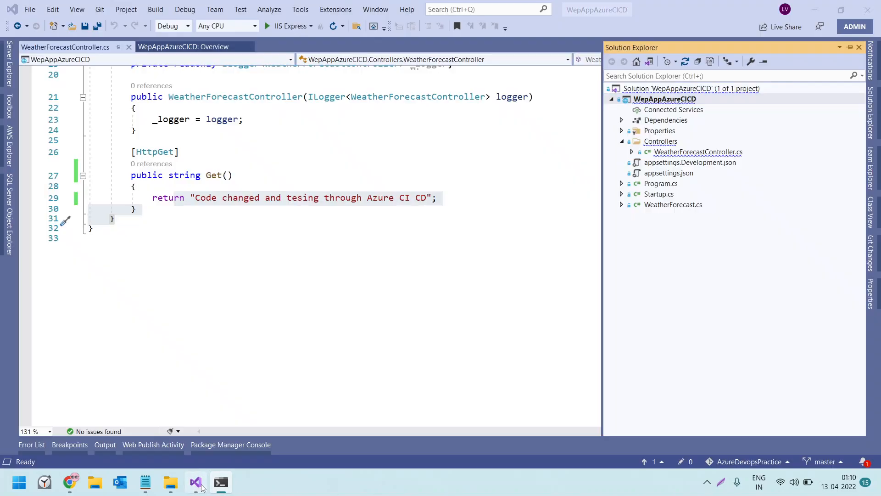
left_click(660, 460)
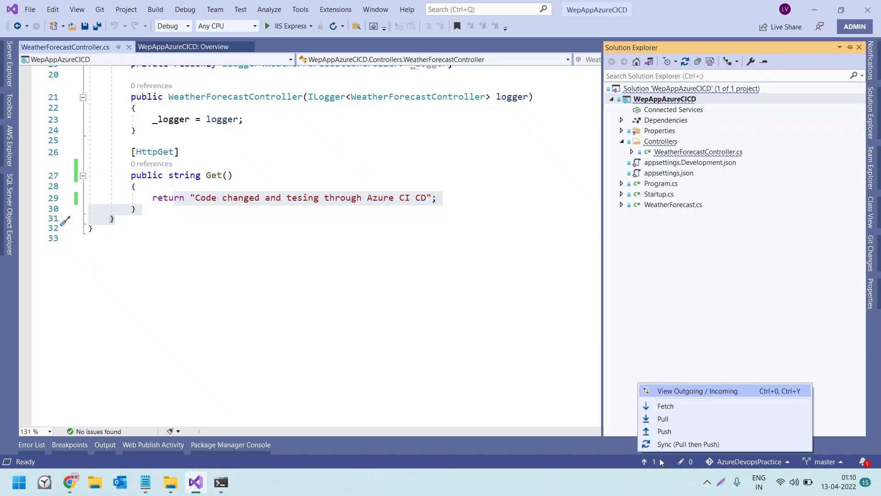
left_click(665, 432)
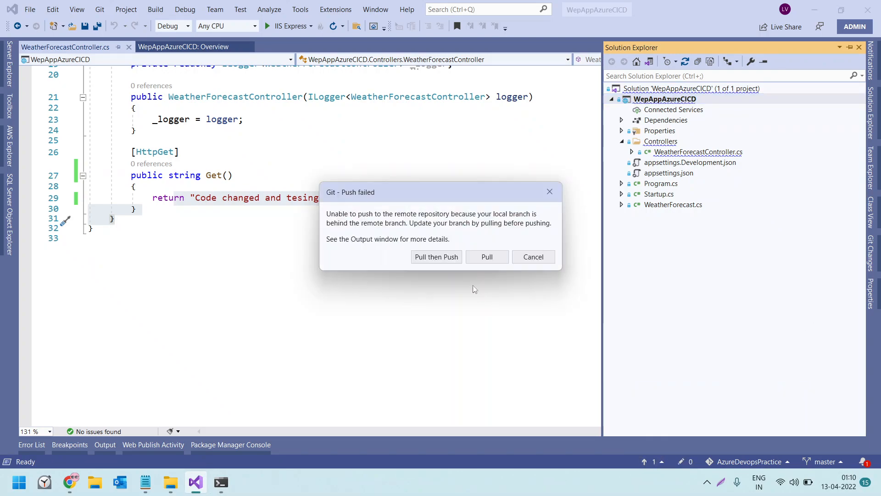
left_click(449, 256)
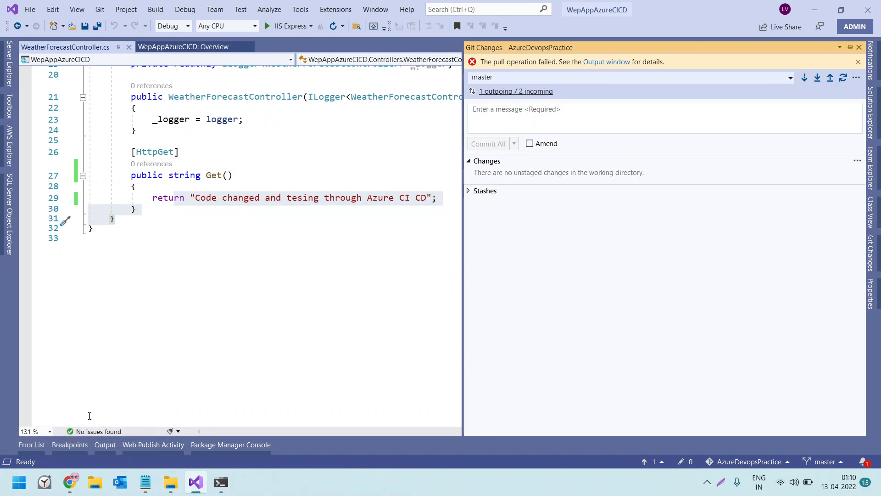
Show the Git output and examine the errors from the latest pull and push together with the reconcile hints
left_click(105, 445)
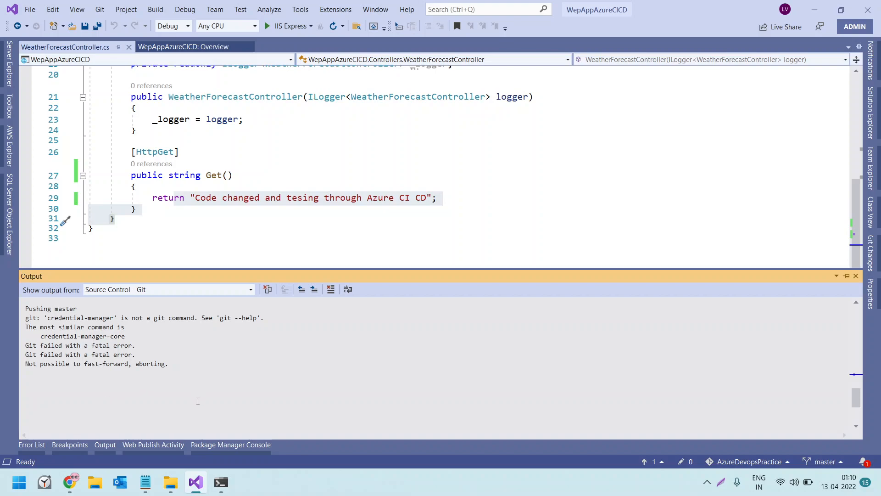
scroll(198, 401, "up", 4)
left_click_drag(55, 318, 136, 317)
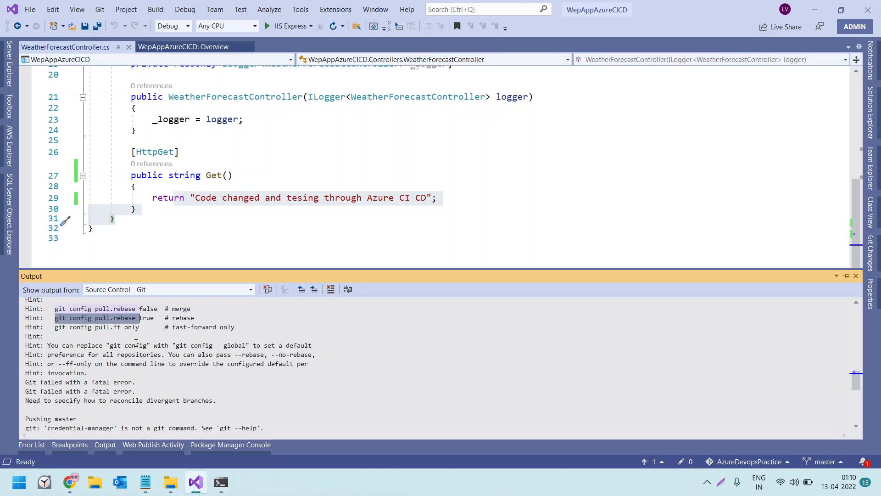
left_click_drag(93, 345, 279, 345)
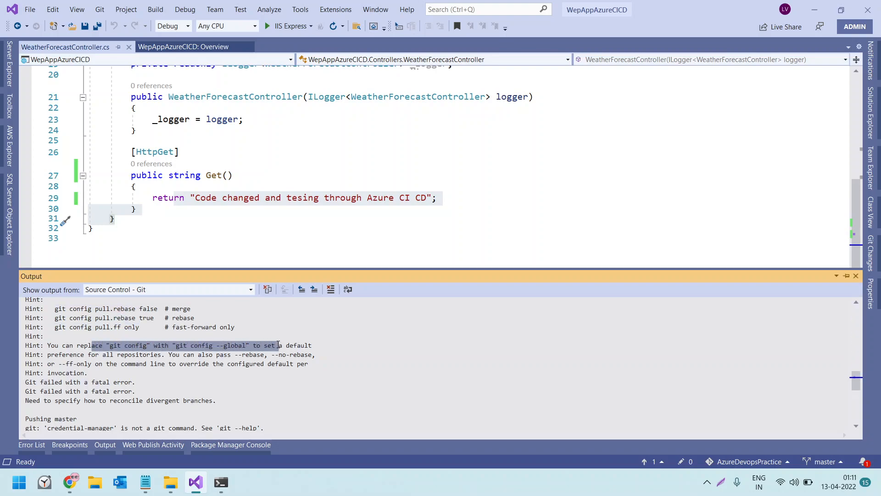
scroll(180, 393, "down", 1)
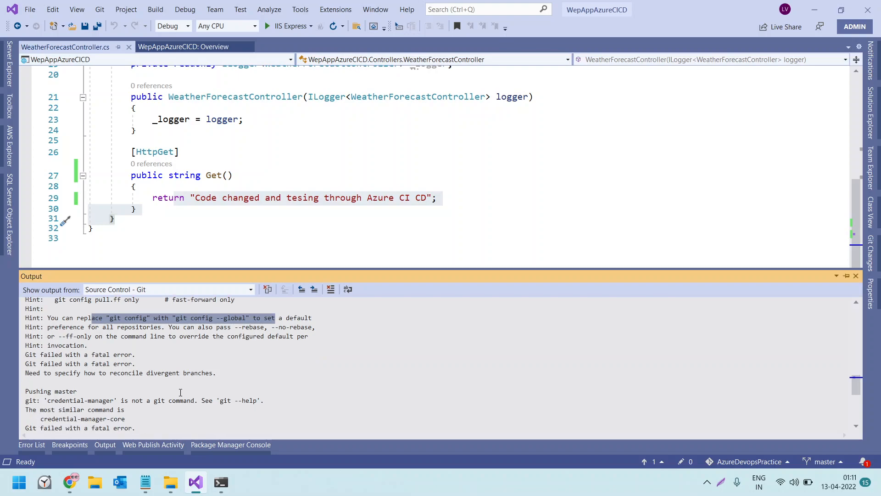
scroll(177, 395, "down", 1)
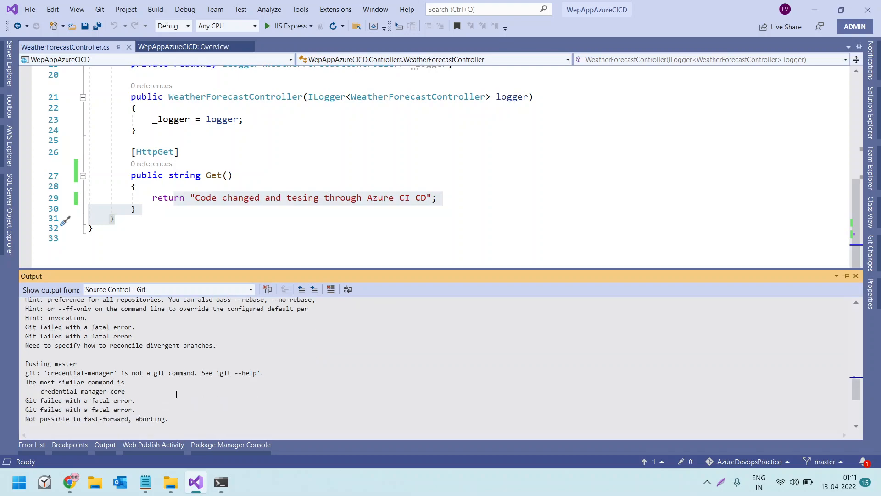
scroll(176, 395, "up", 4)
scroll(177, 394, "up", 1)
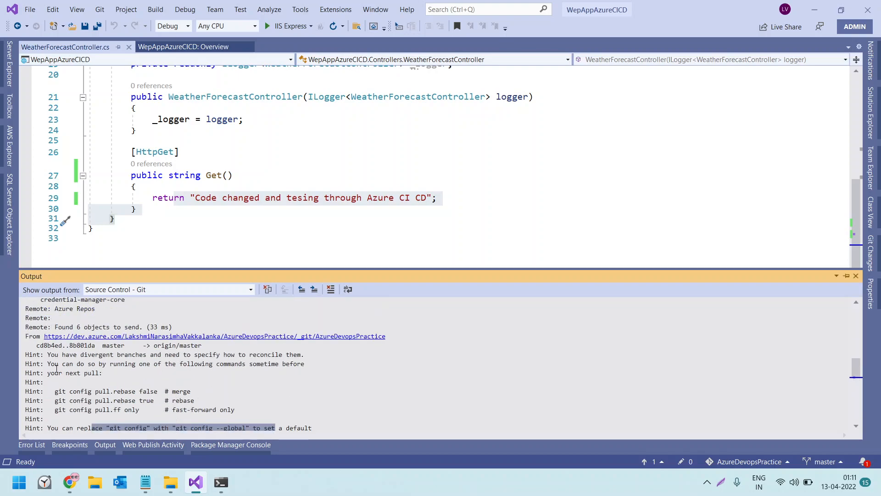
Copy the hint "You have divergent branches and need to specify how to reconcile them" and search Google for it in a new Chrome tab
left_click_drag(47, 356, 302, 358)
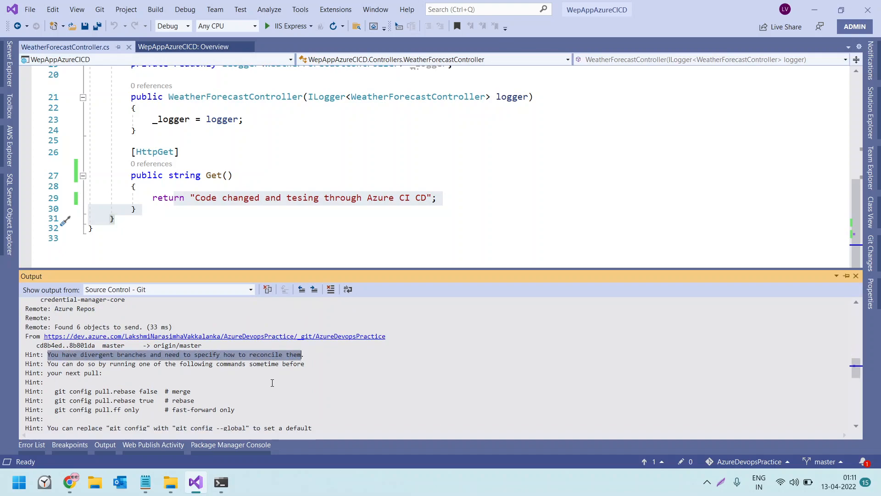
left_click(69, 482)
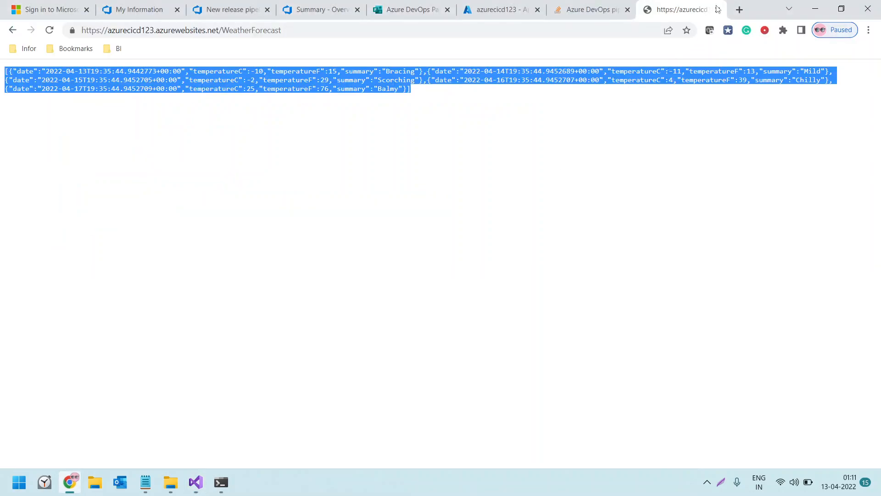
left_click(739, 9)
key("ctrl+v")
key("Return")
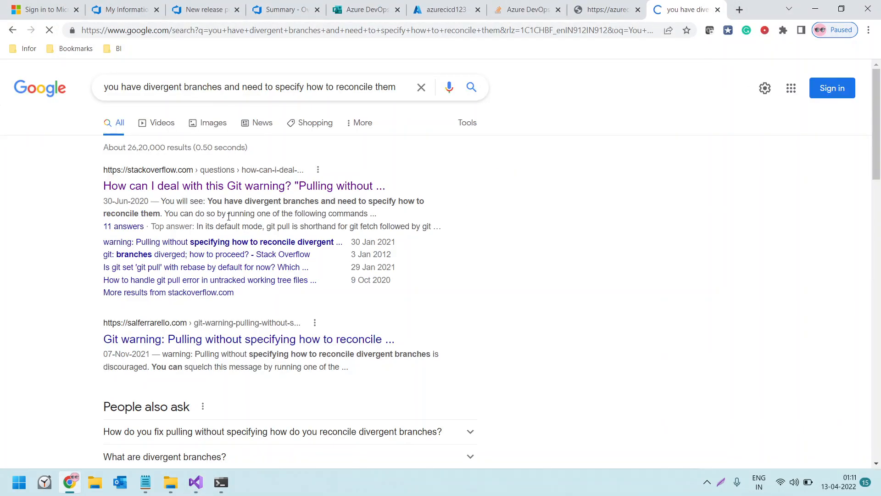
Open the Stack Overflow result about the Git pull warning in a new tab and select git pull --ff-only in its accepted answer
middle_click(217, 190)
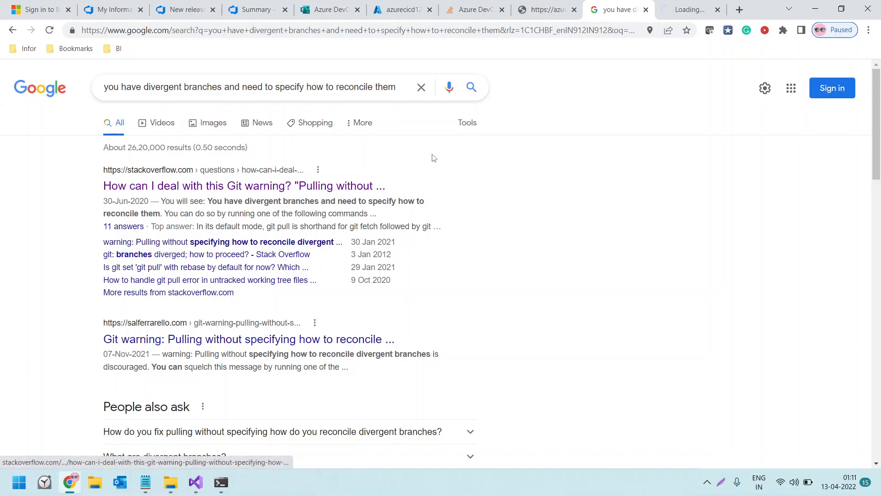
left_click(666, 10)
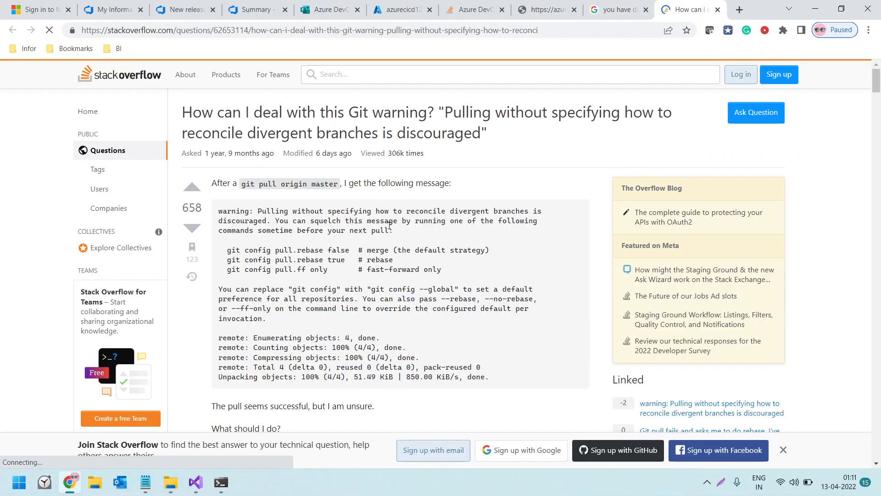
scroll(340, 274, "down", 10)
scroll(339, 274, "down", 5)
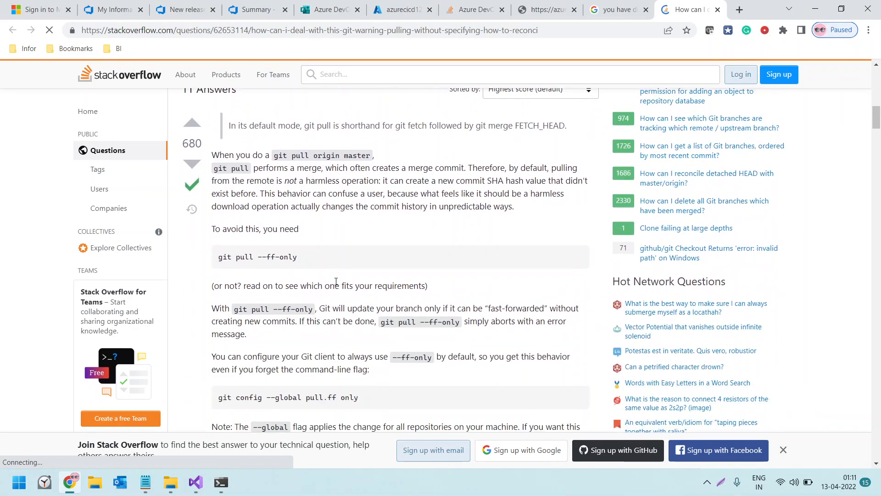
scroll(336, 282, "down", 1)
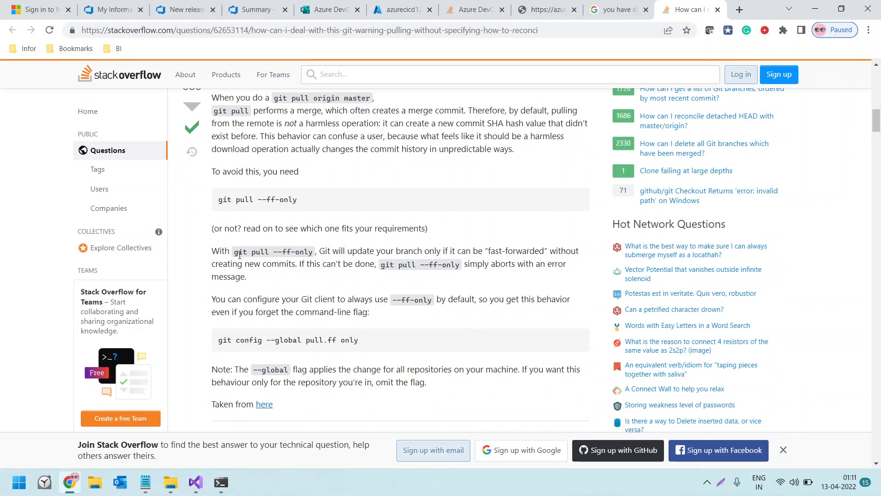
left_click_drag(237, 255, 315, 256)
key("ctrl+c")
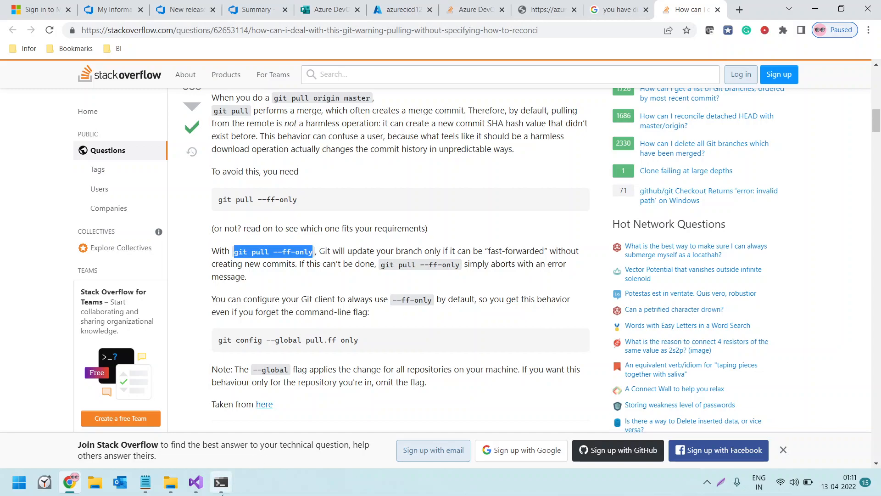
Try running git pull --ff-only for the AzureDevopsPractice repository in PowerShell, and return to the Stack Overflow answer in Chrome
left_click(216, 489)
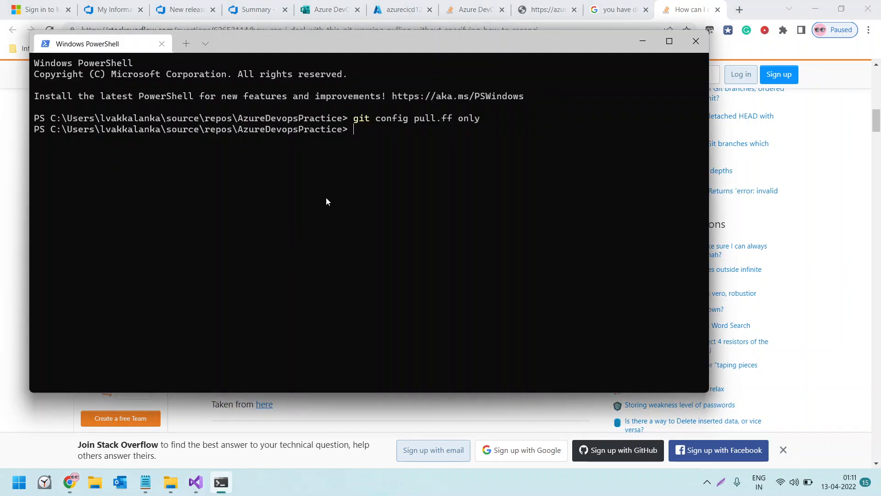
key("ctrl+v")
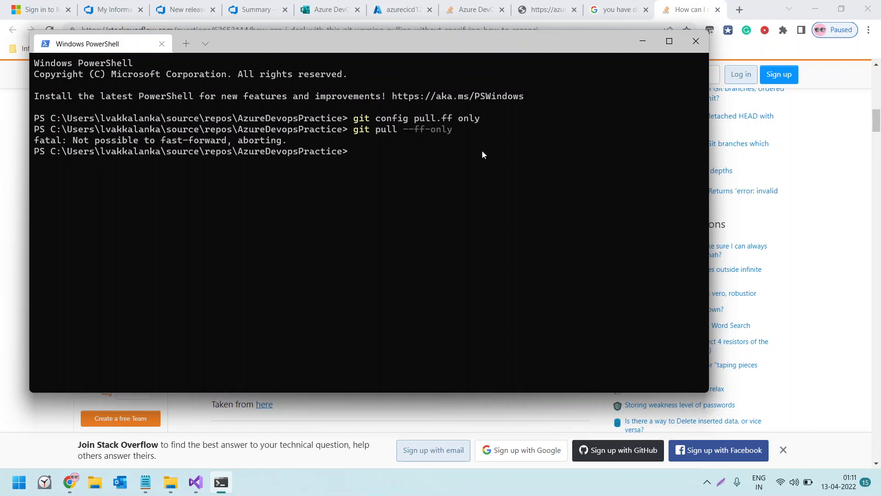
key("alt+Tab")
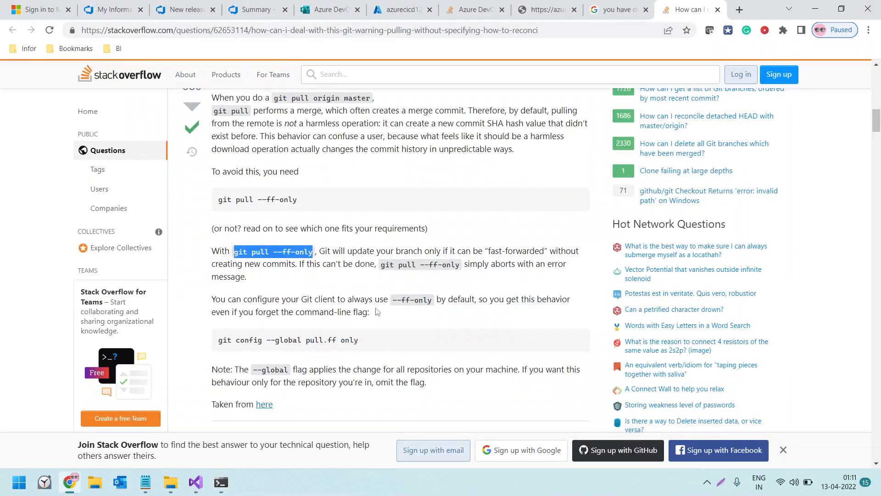
Read on in the accepted answer to examine the --global flag and the pull.rebase and pull.ff configuration options
scroll(384, 315, "down", 2)
scroll(384, 315, "down", 1)
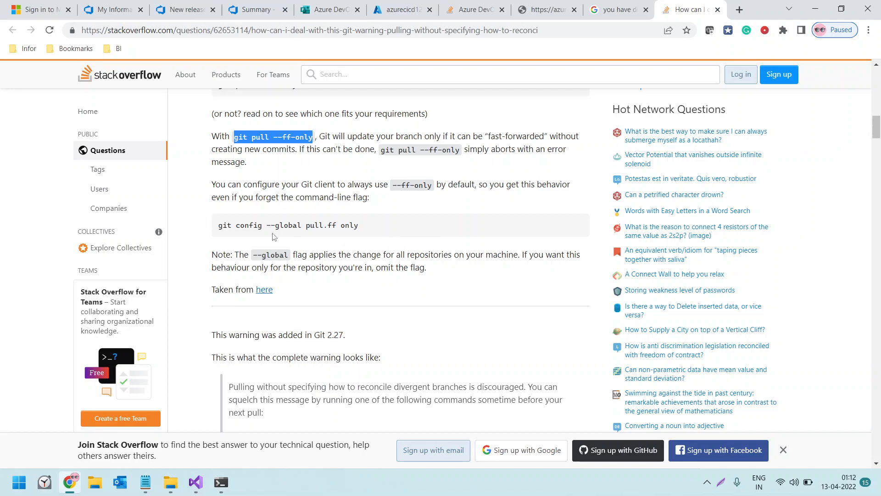
left_click_drag(219, 224, 360, 225)
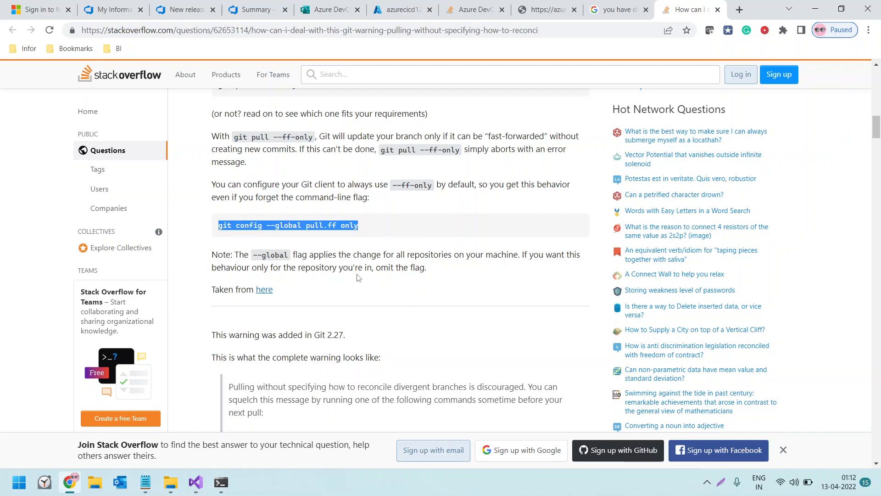
double_click(284, 223)
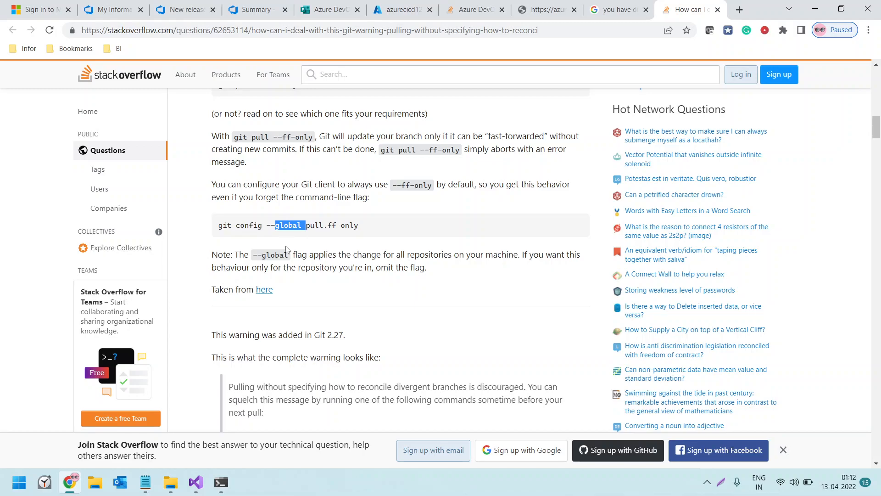
scroll(294, 301, "down", 6)
scroll(294, 299, "down", 3)
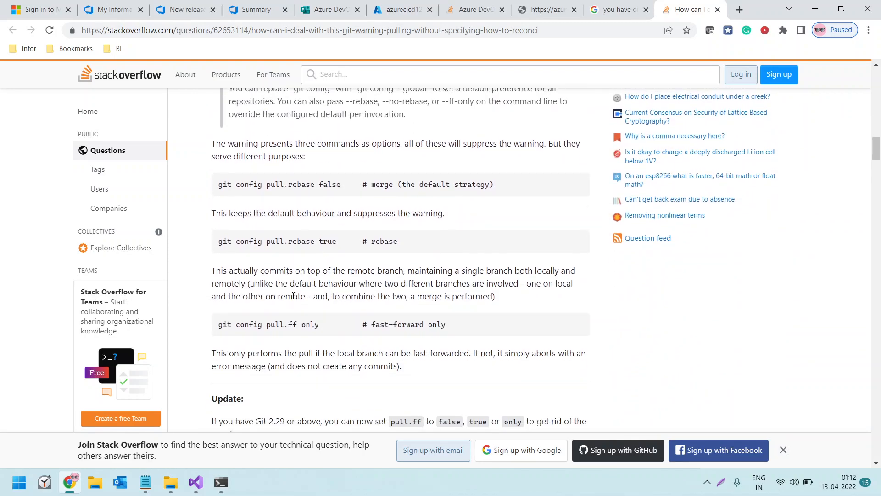
scroll(294, 296, "down", 1)
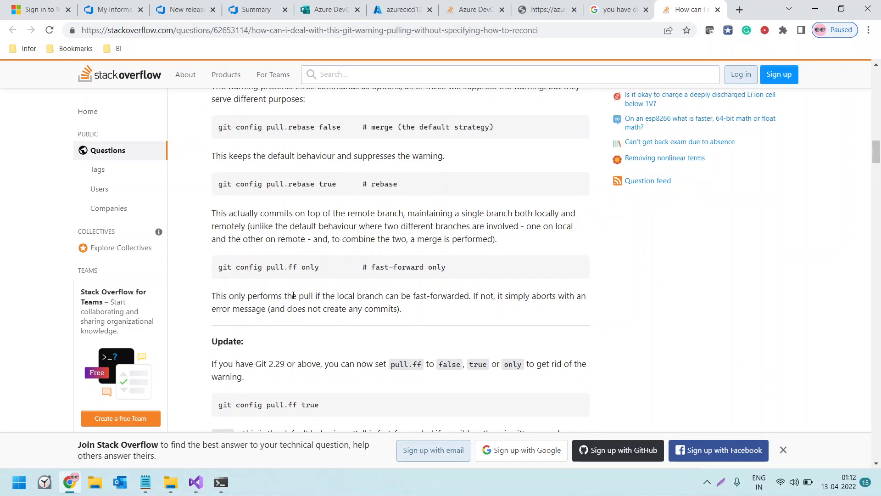
left_click_drag(220, 266, 321, 271)
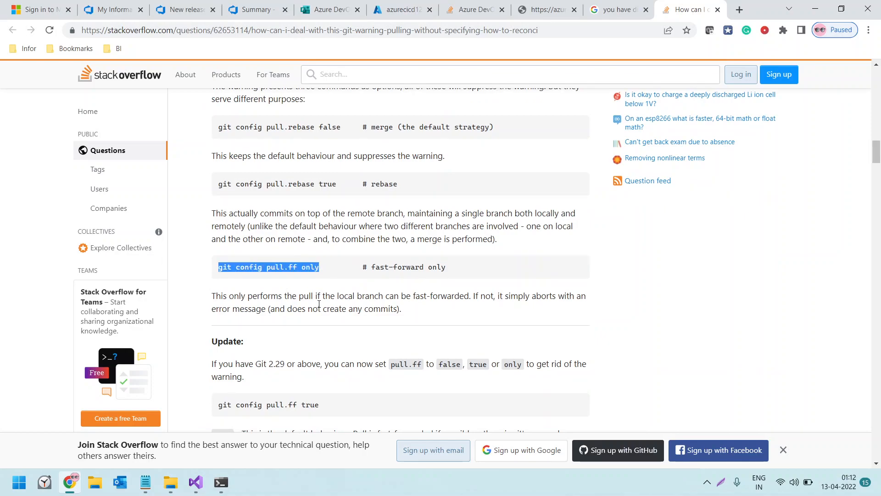
scroll(319, 305, "down", 2)
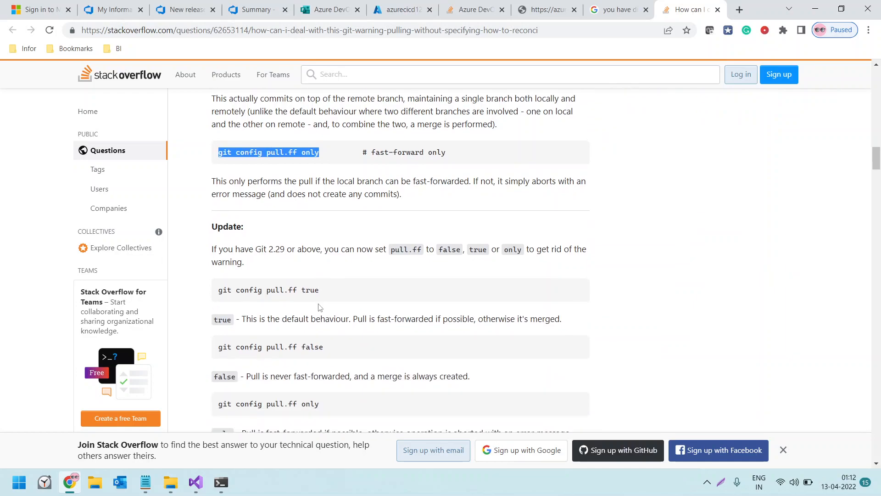
Copy git config pull.ff true from the answer's Update section and run it in the PowerShell window
left_click_drag(219, 290, 320, 291)
key("ctrl+c")
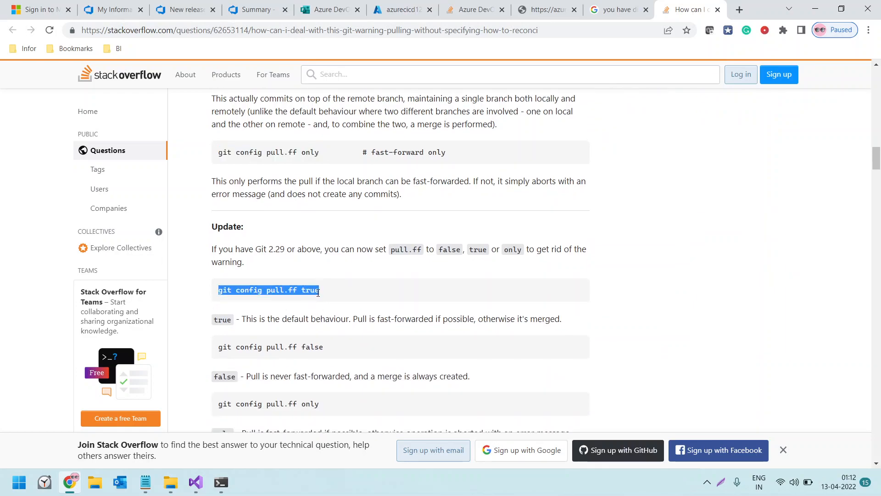
key("alt+Tab")
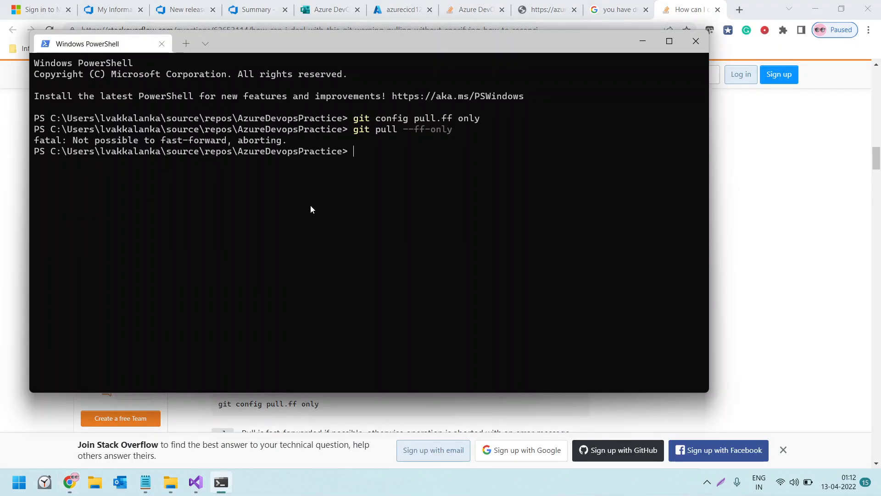
key("ctrl+v")
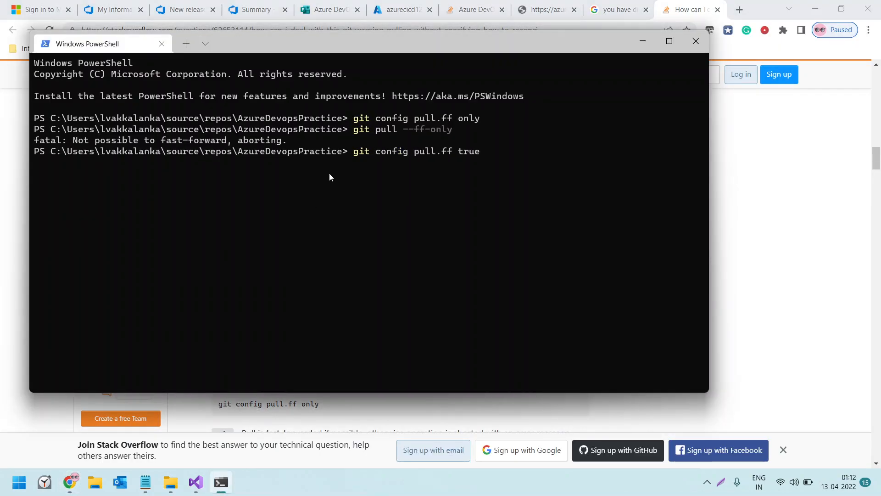
key("Return")
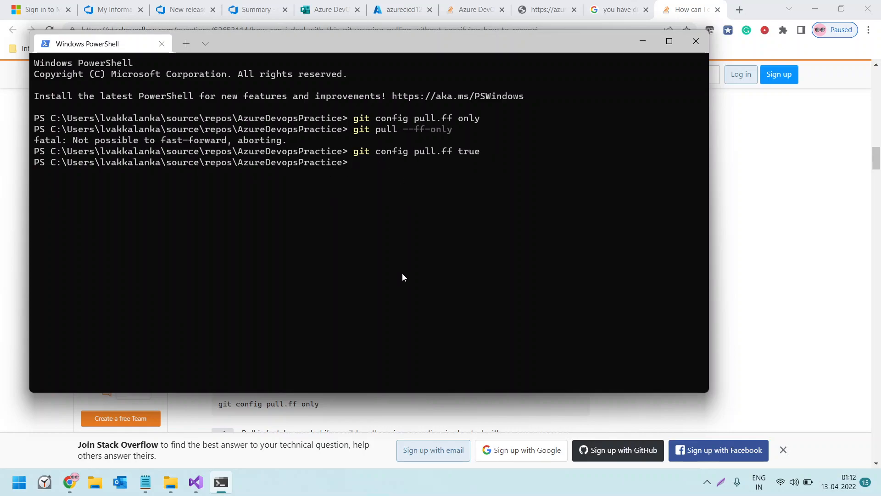
Switch to Visual Studio and push the outgoing commit on master, choosing to pull then push
left_click(195, 482)
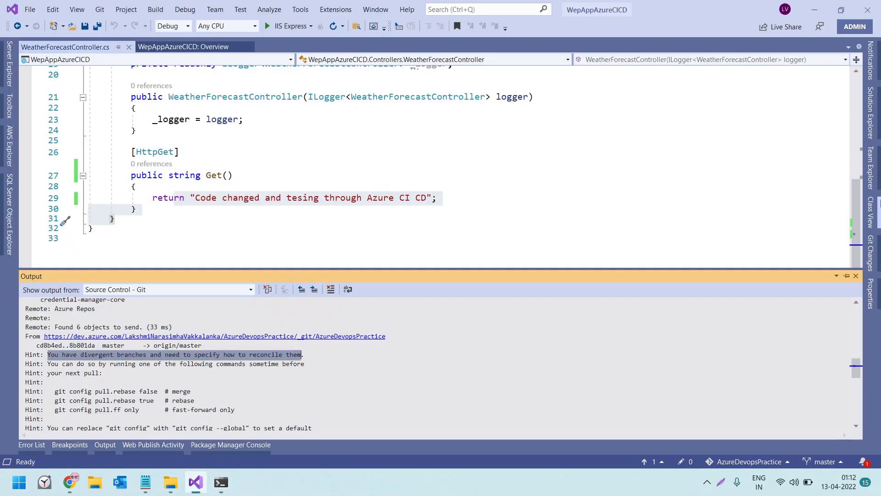
left_click(655, 465)
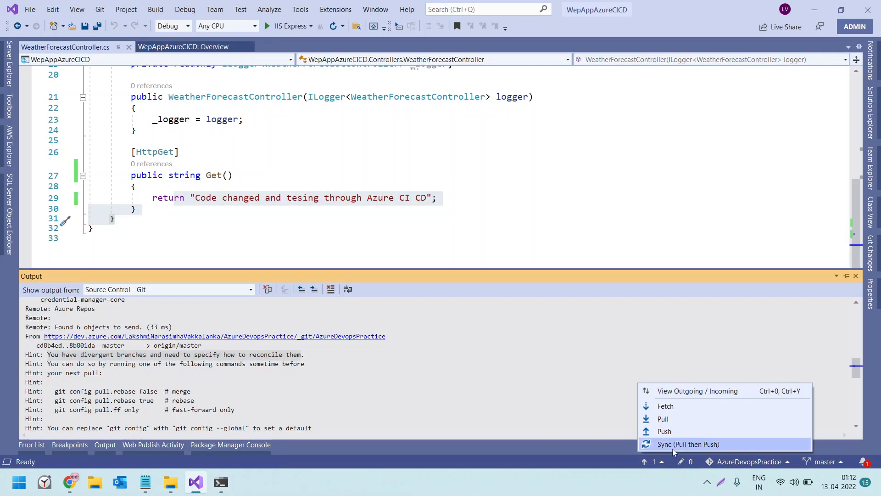
left_click(666, 432)
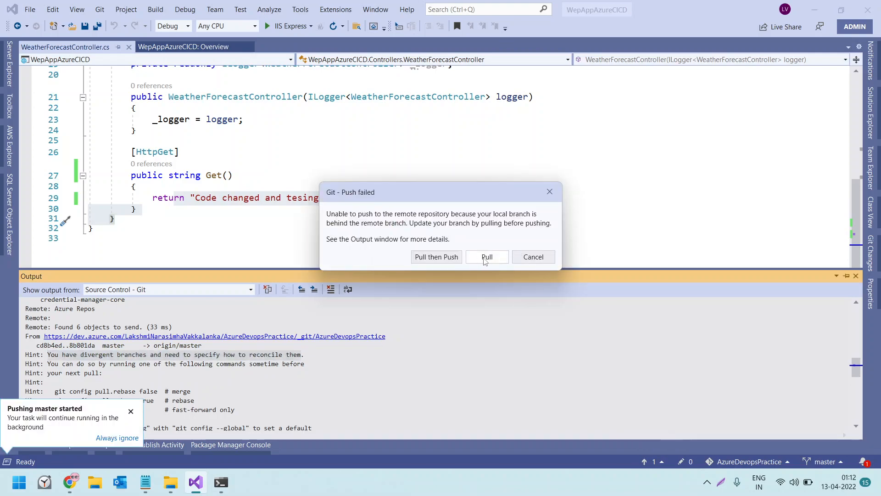
left_click(436, 257)
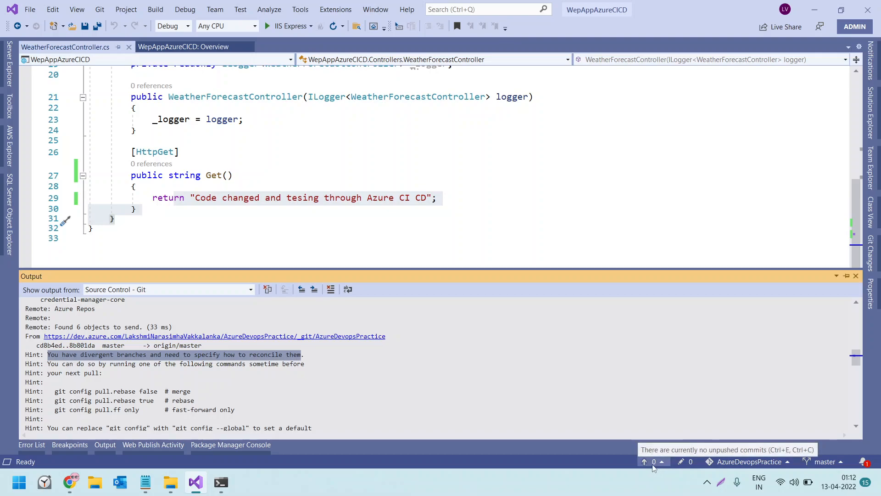
Switch to Chrome and check the Azure DevOps repository files and the runs of the AzureDevopsPractice pipeline
left_click(69, 485)
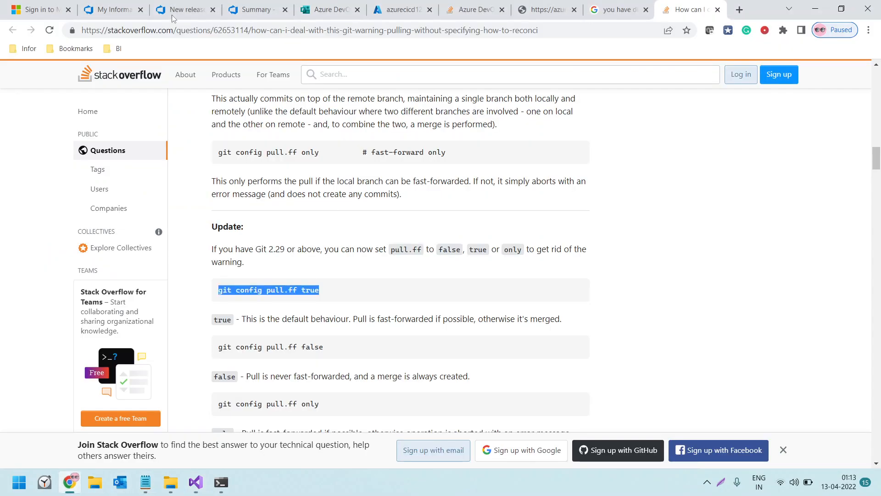
left_click(121, 8)
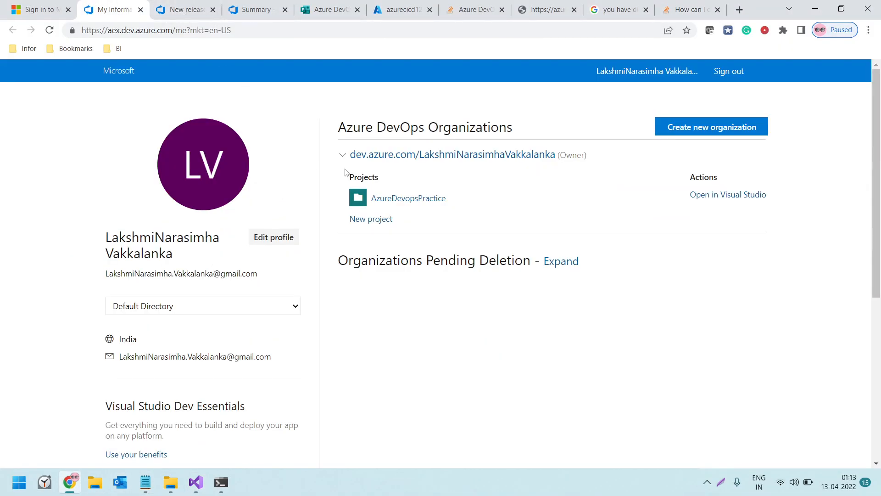
left_click(188, 10)
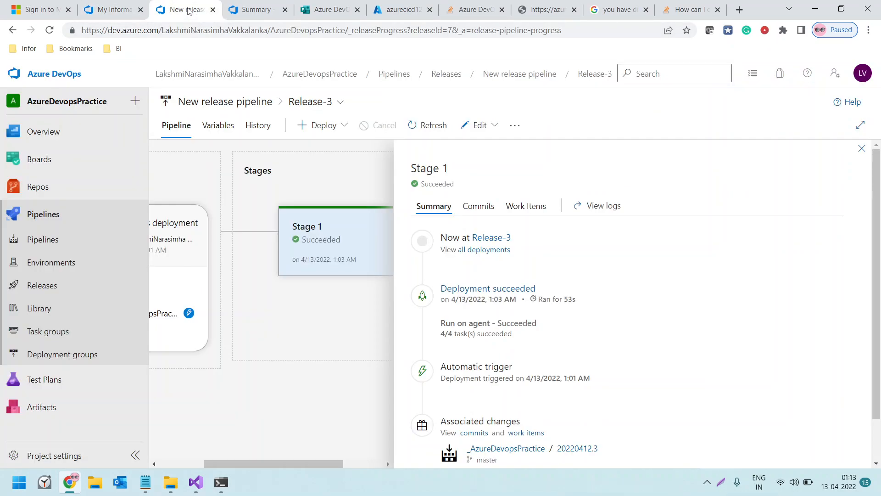
scroll(55, 216, "down", 1)
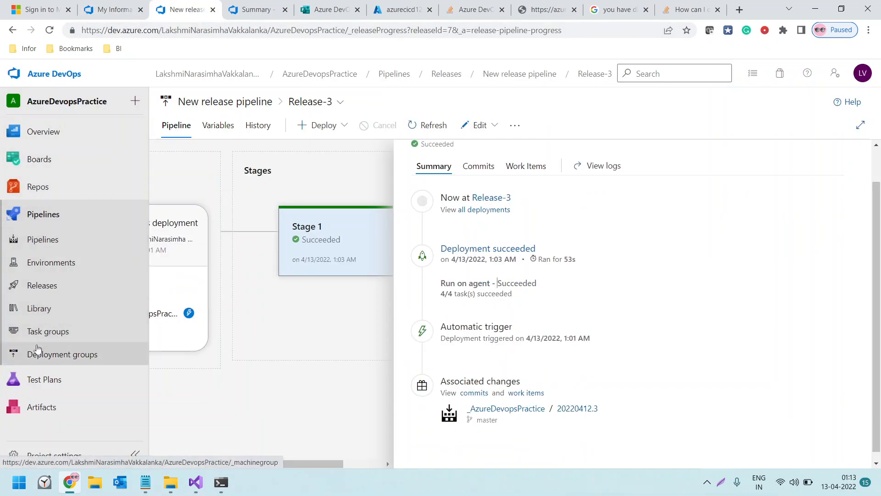
left_click(46, 188)
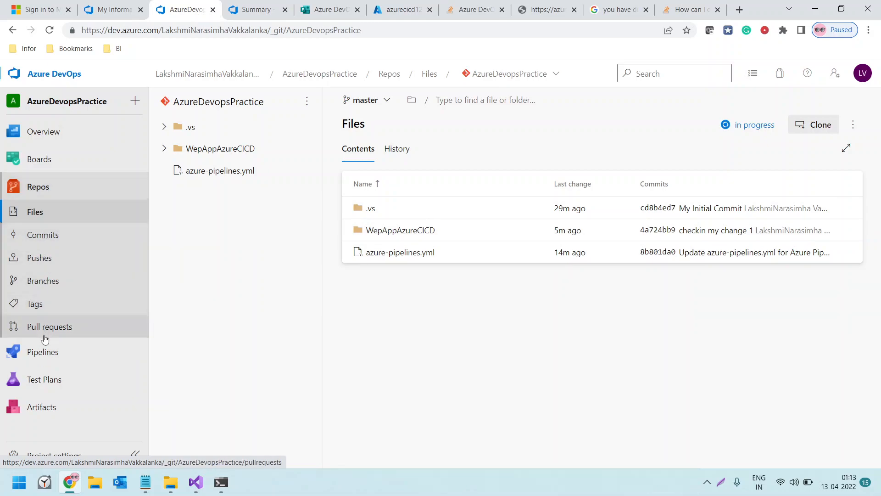
mouse_move(45, 358)
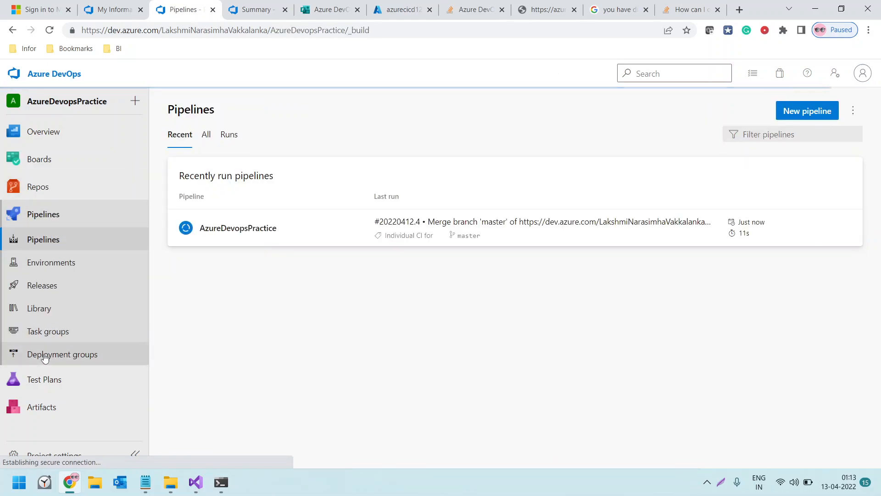
left_click(250, 227)
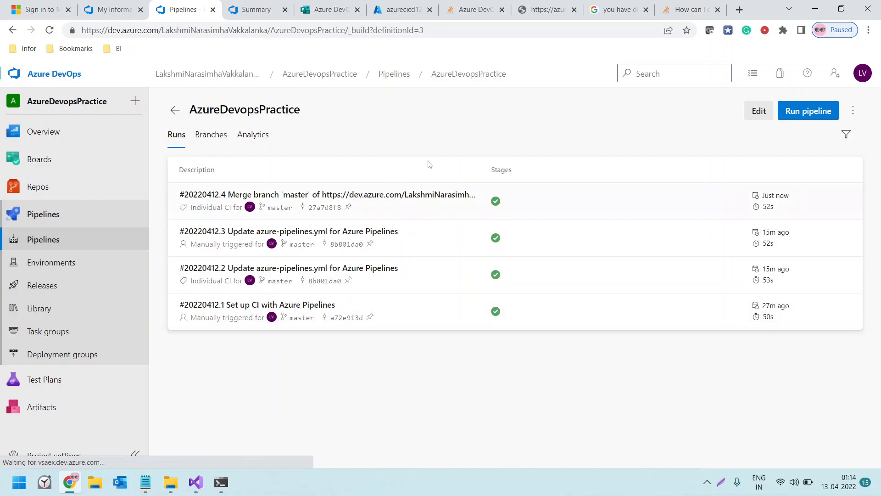
View the Stage 1 deployment logs of Release-4 and go back to the release's pipeline overview
left_click(56, 289)
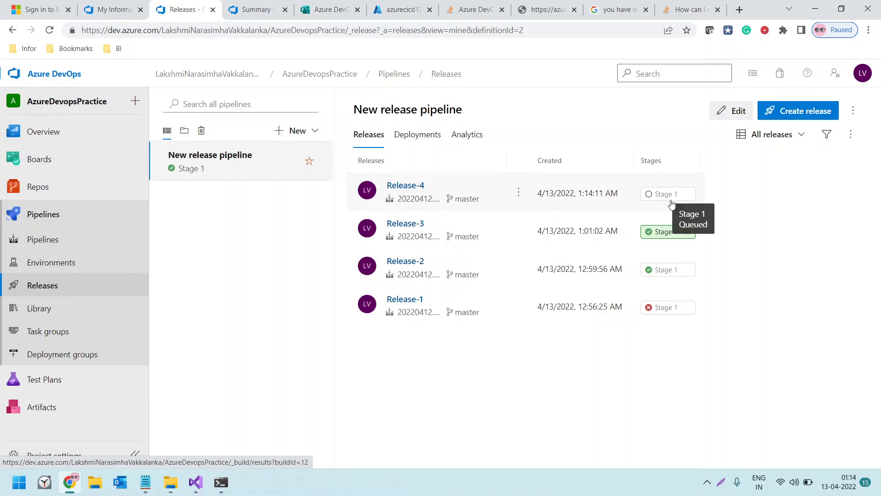
left_click(655, 196)
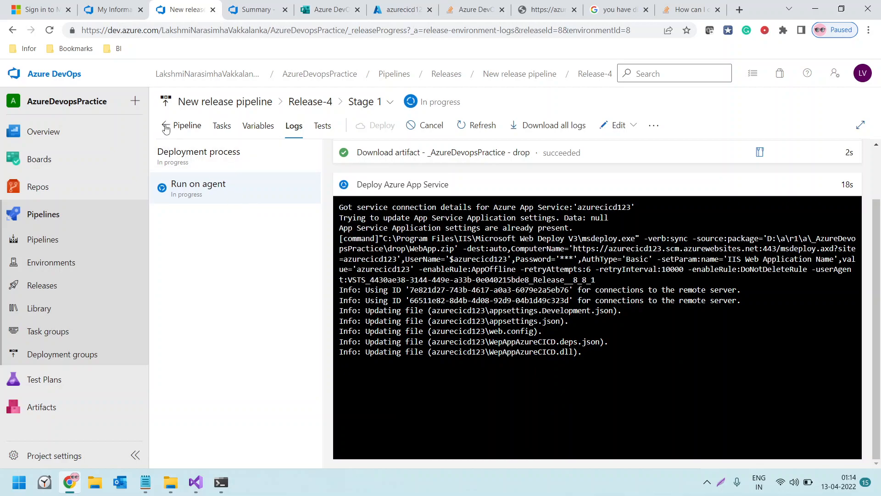
left_click(166, 128)
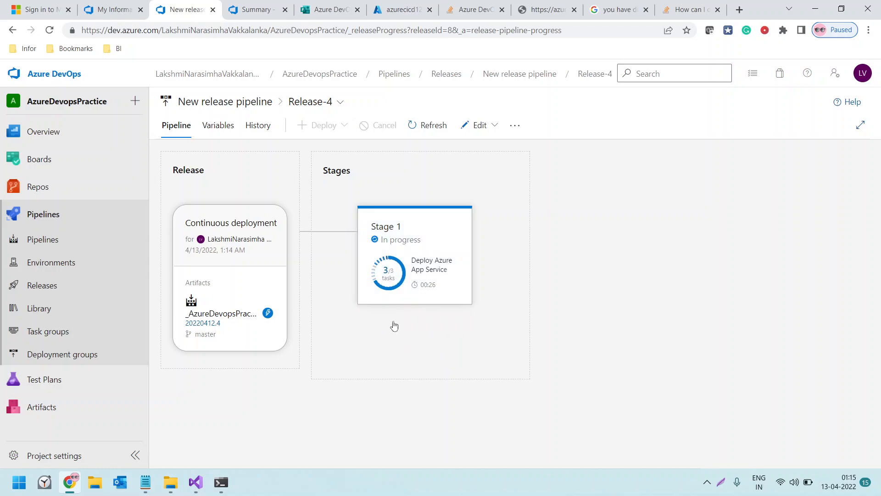
mouse_move(391, 250)
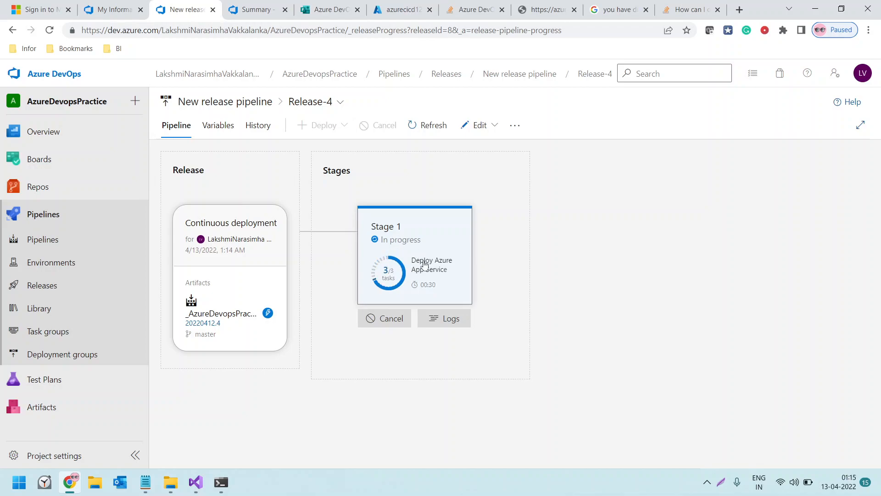
Show the azurecicd123 WeatherForecast page and highlight its existing JSON response
left_click(543, 10)
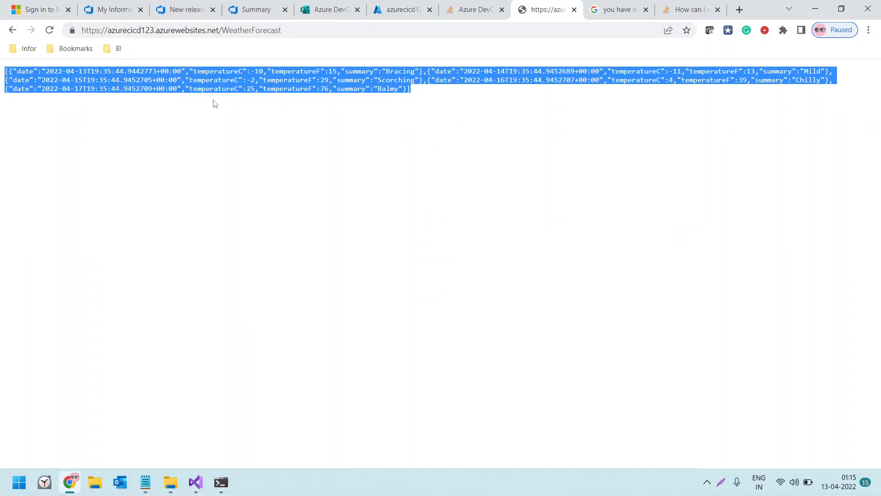
left_click(220, 80)
left_click_drag(6, 74, 189, 89)
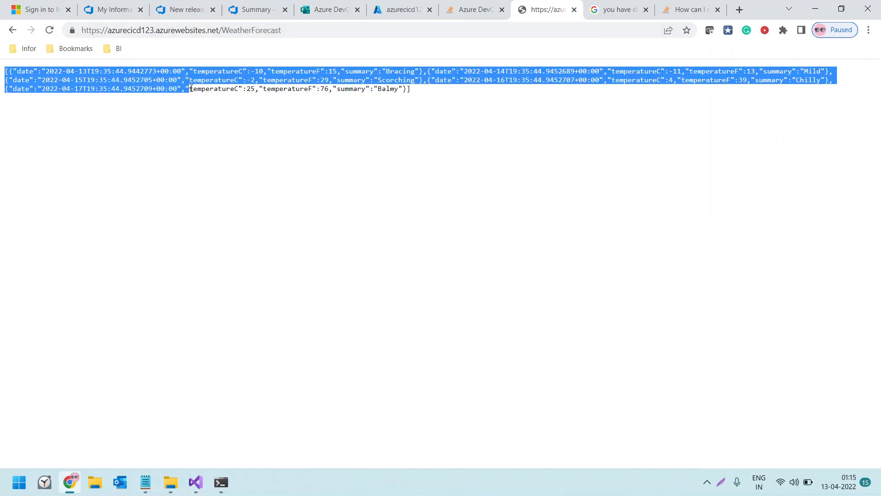
left_click(133, 32)
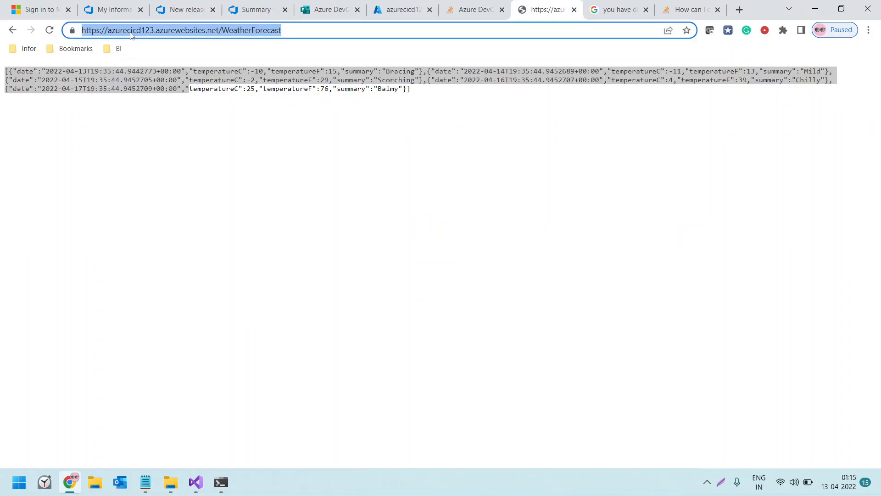
left_click(133, 32)
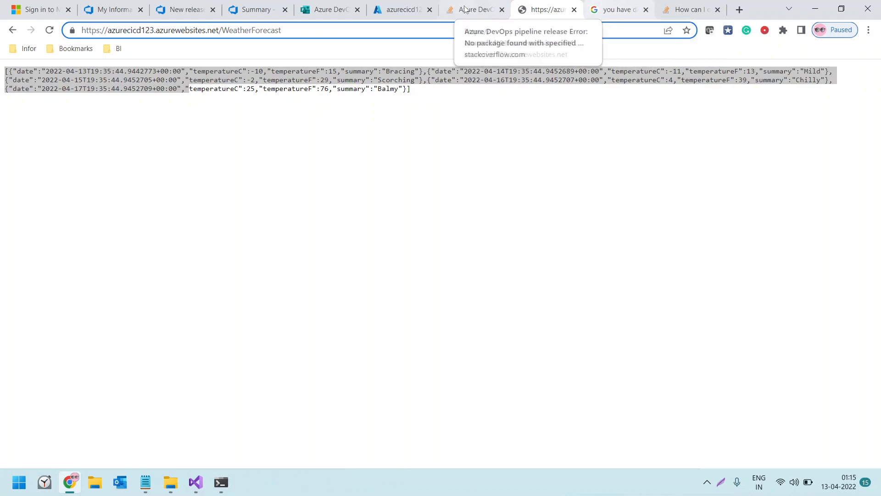
Return to the Release-4 pipeline overview and check the Stage 1 deployment status
left_click(398, 10)
left_click(328, 10)
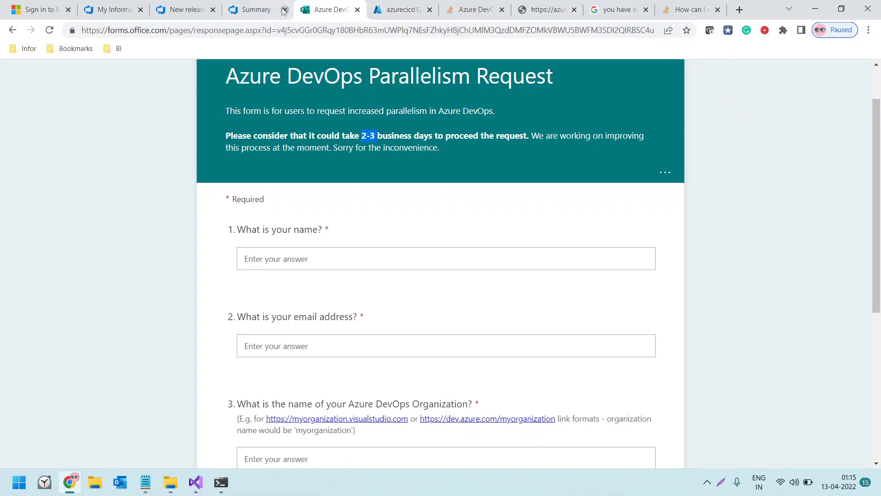
left_click(240, 12)
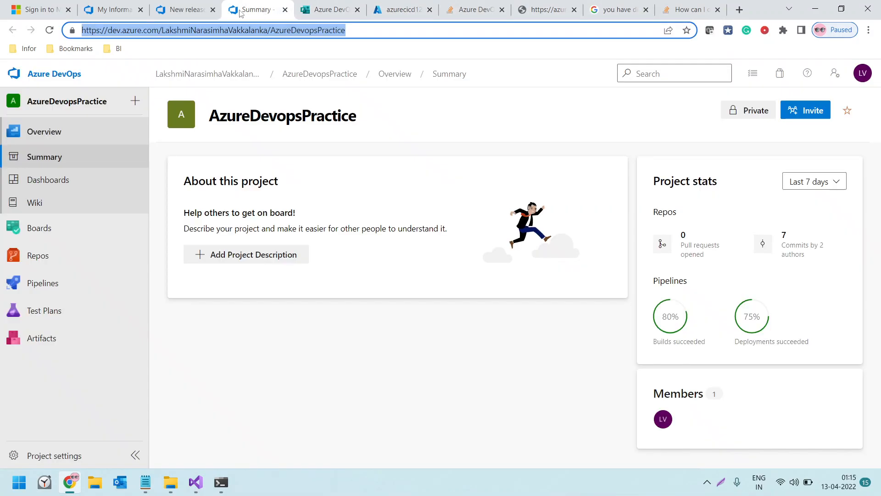
left_click(203, 10)
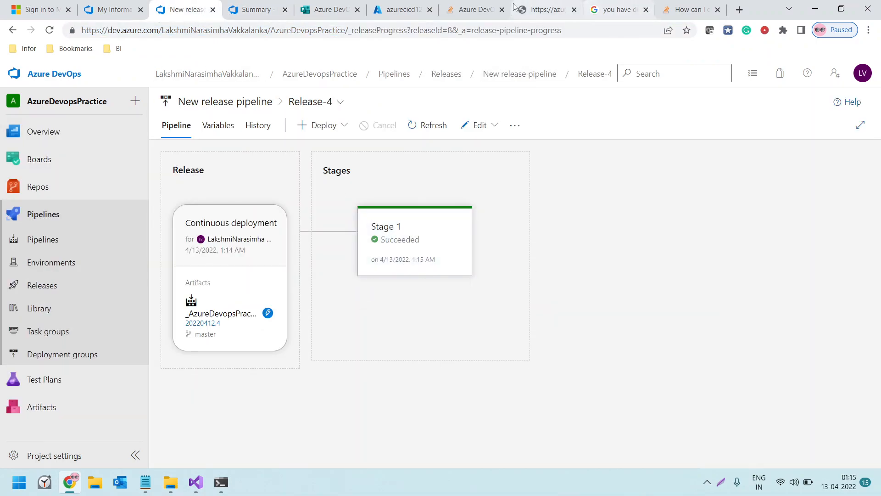
left_click(565, 7)
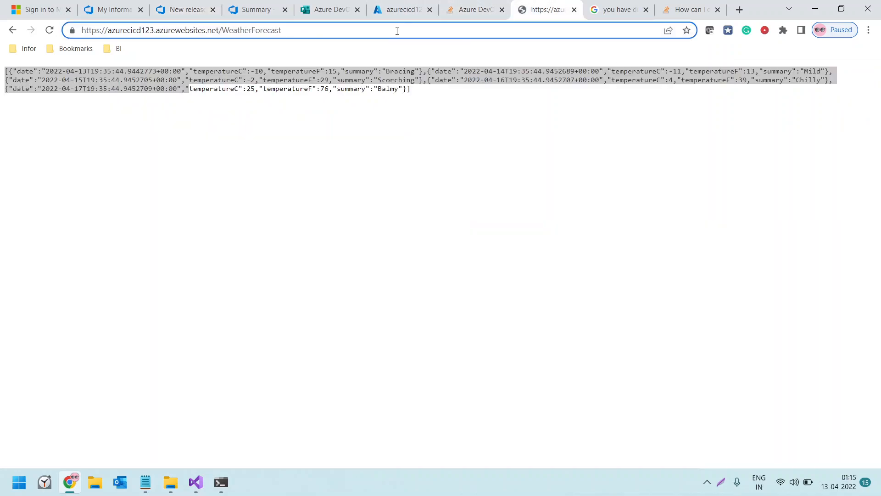
triple_click(382, 31)
left_click(385, 32)
key("Return")
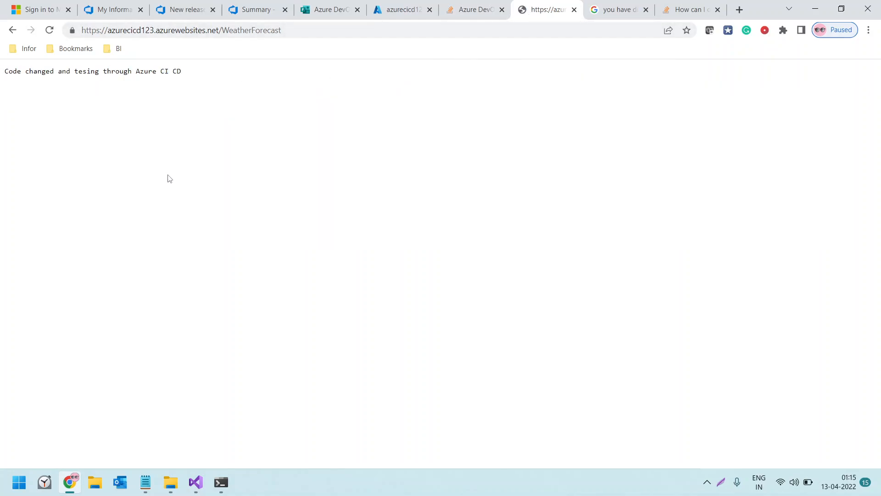
Enlarge the WeatherForecast page and highlight the returned message text
key("ctrl+plus")
key("ctrl+plus")
key("ctrl+plus")
left_click_drag(63, 76, 4, 85)
left_click(264, 81)
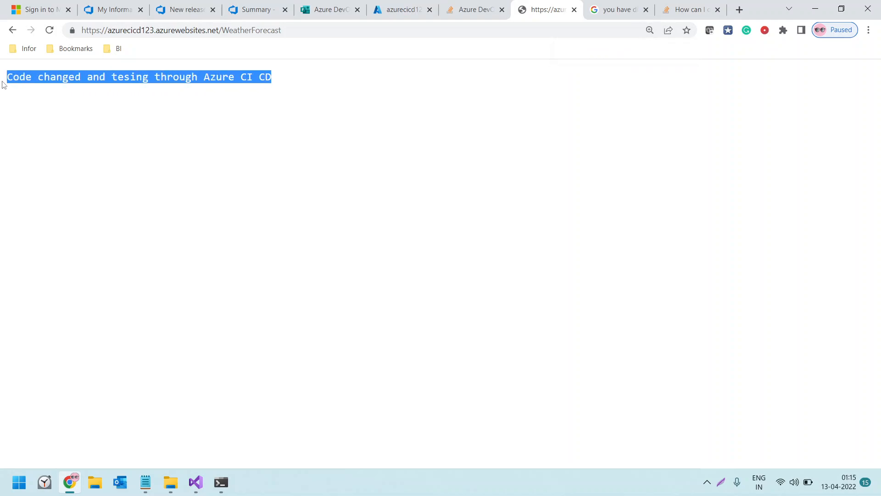